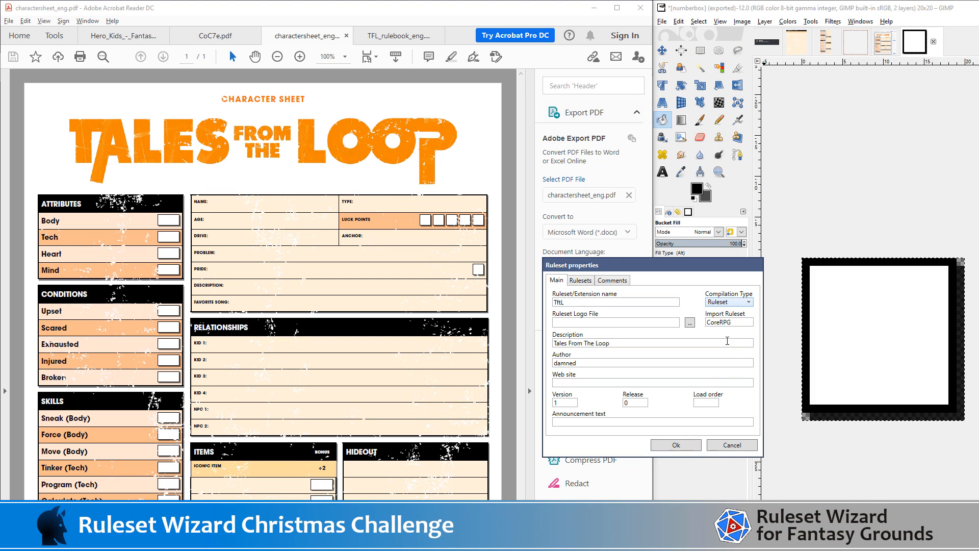
Step: Confirm the TftL ruleset properties and add a folder named campaign under the ruleset
{"action": "left_click", "coordinate": [682, 445]}
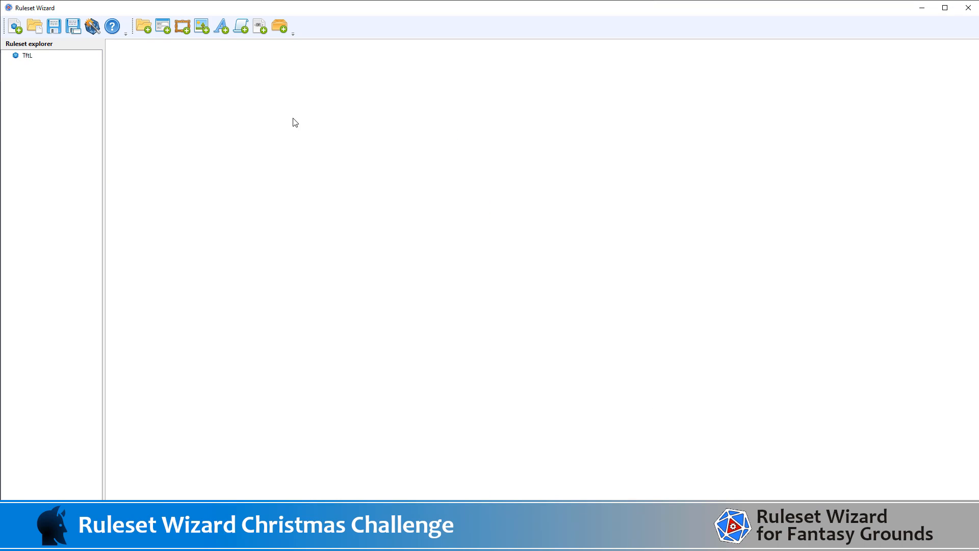
{"action": "left_click", "coordinate": [21, 57]}
{"action": "left_click", "coordinate": [145, 28]}
{"action": "left_click_drag", "start_coordinate": [592, 356], "coordinate": [498, 346]}
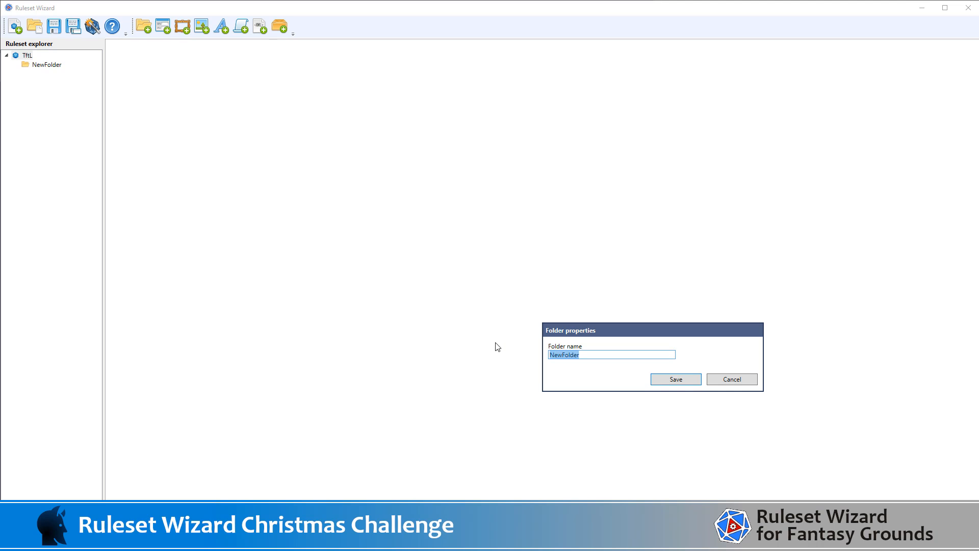
{"action": "type", "text": "campaign"}
{"action": "left_click", "coordinate": [691, 381]}
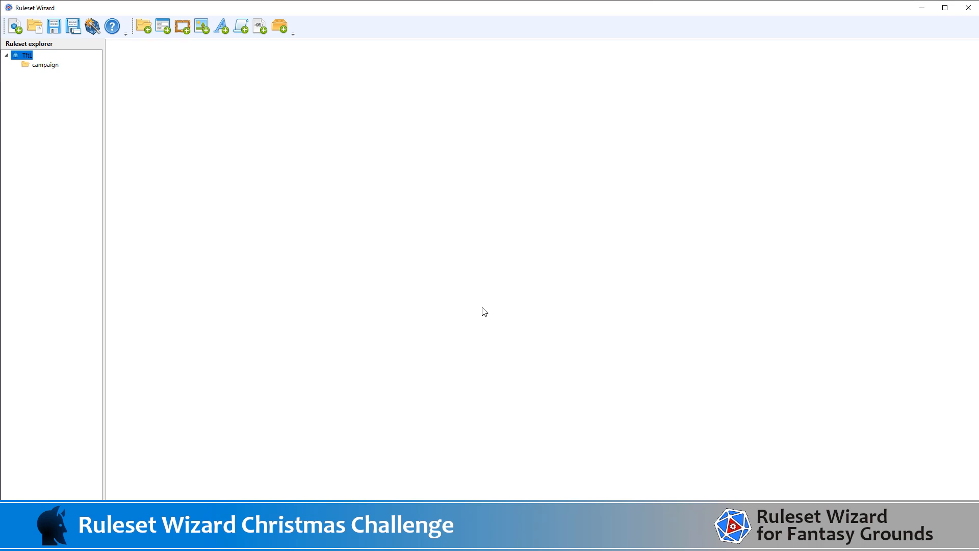
Step: Add a second folder named graphics directly under the TftL ruleset
{"action": "left_click", "coordinate": [139, 27]}
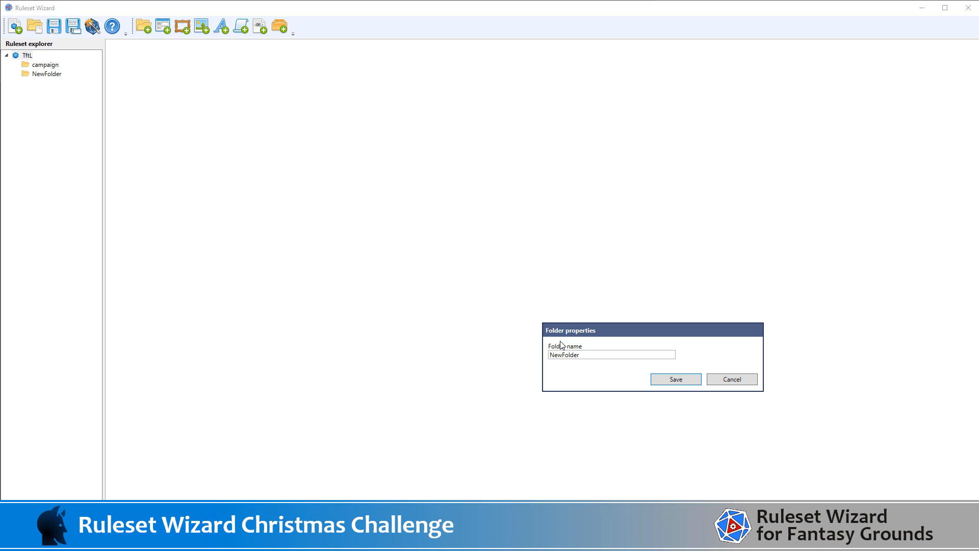
{"action": "left_click_drag", "start_coordinate": [590, 354], "coordinate": [525, 346]}
{"action": "type", "text": "graphics"}
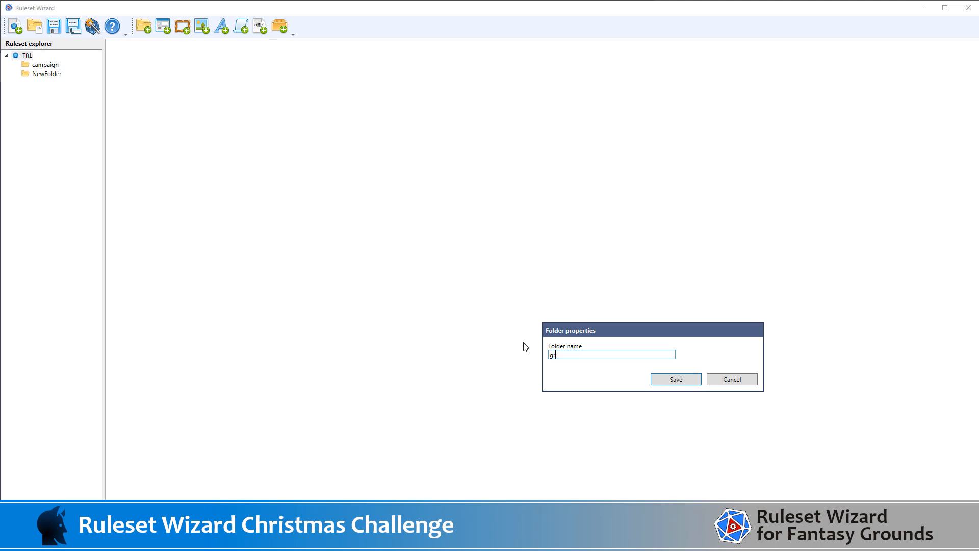
{"action": "left_click", "coordinate": [669, 380]}
Step: Create a subfolder named frames inside the graphics folder
{"action": "left_click", "coordinate": [44, 77]}
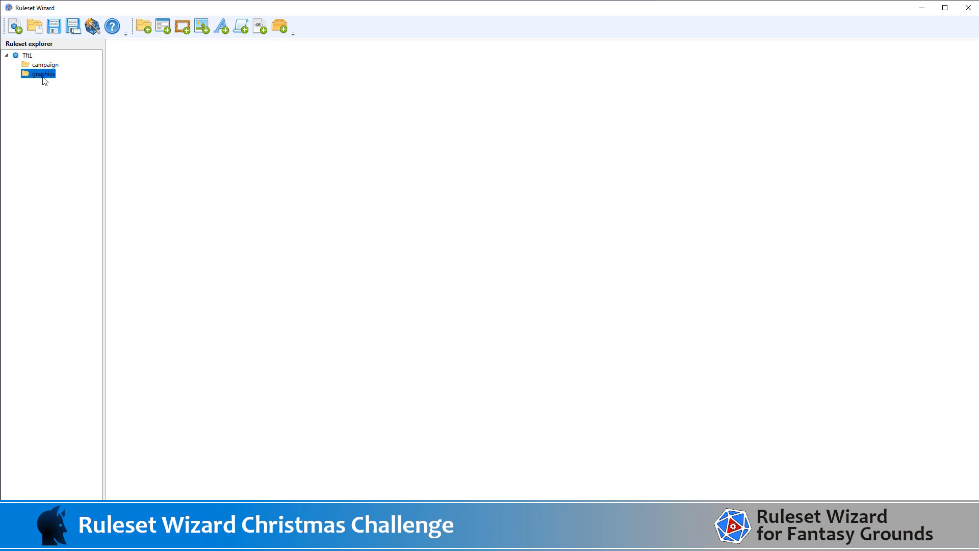
{"action": "left_click", "coordinate": [144, 28]}
{"action": "key", "text": "ctrl+a"}
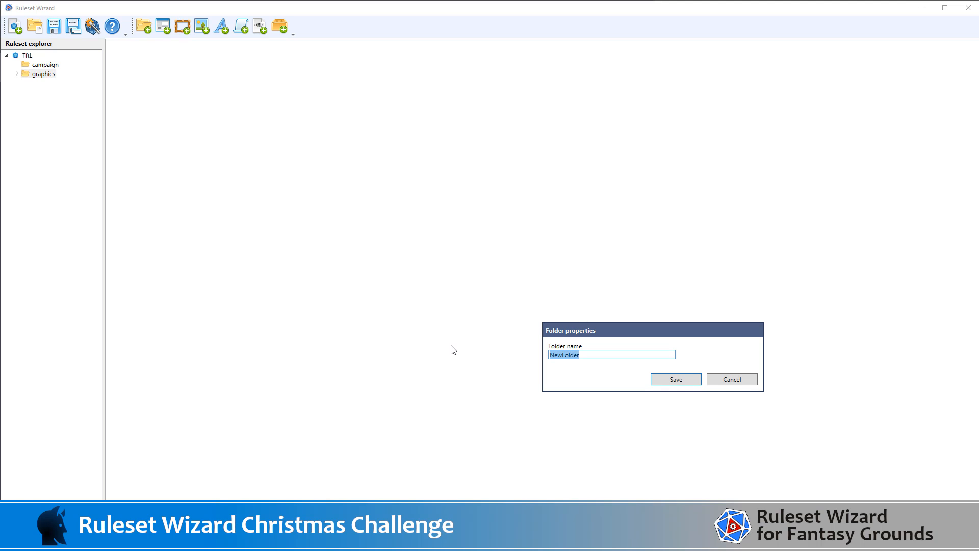
{"action": "type", "text": "frames"}
{"action": "left_click", "coordinate": [668, 380]}
Step: Create another subfolder named icons inside the graphics folder, alongside frames
{"action": "left_click", "coordinate": [17, 74]}
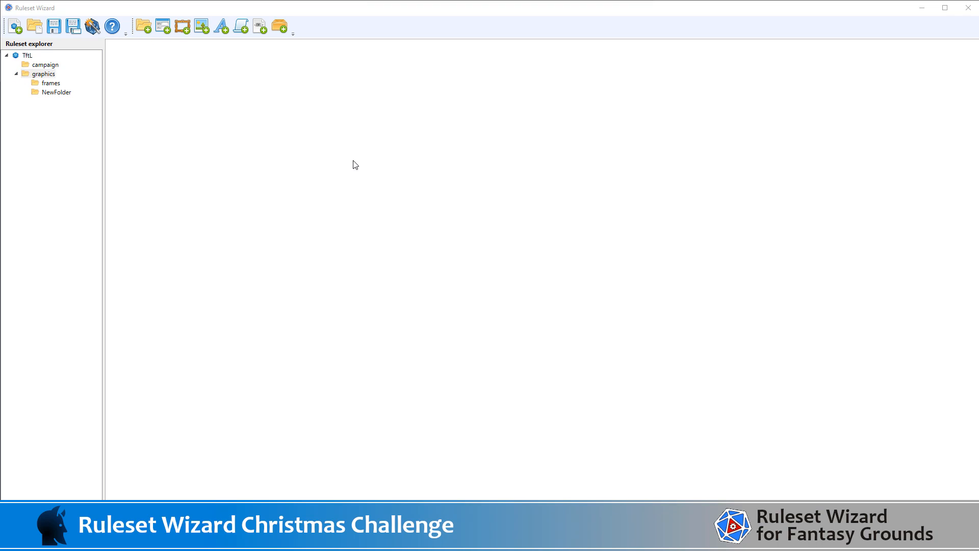
{"action": "left_click", "coordinate": [47, 96]}
{"action": "left_click", "coordinate": [584, 354]}
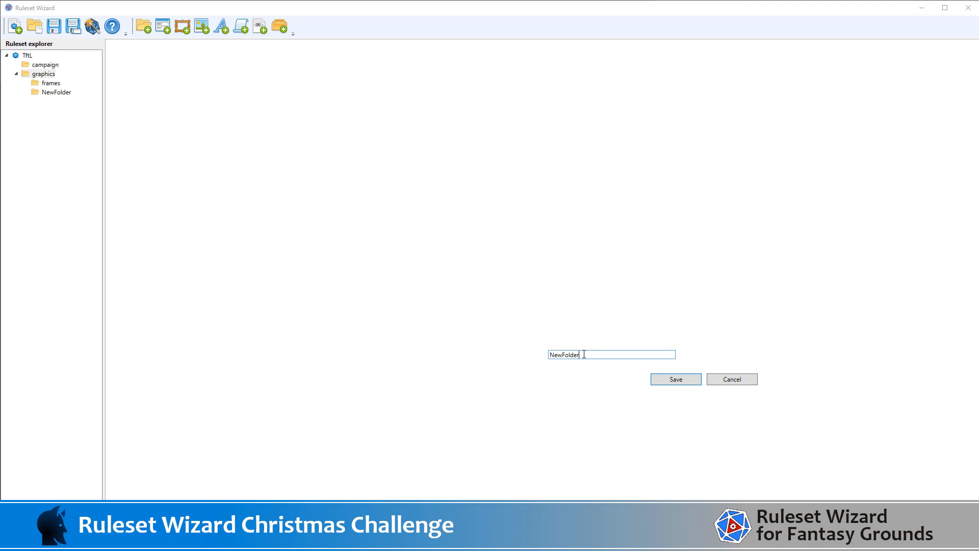
{"action": "double_click", "coordinate": [584, 353]}
{"action": "key", "text": "BackSpace"}
{"action": "type", "text": "Icon"}
{"action": "key", "text": "BackSpace"}
{"action": "key", "text": "BackSpace"}
{"action": "key", "text": "BackSpace"}
{"action": "type", "text": "icons"}
{"action": "left_click", "coordinate": [675, 381]}
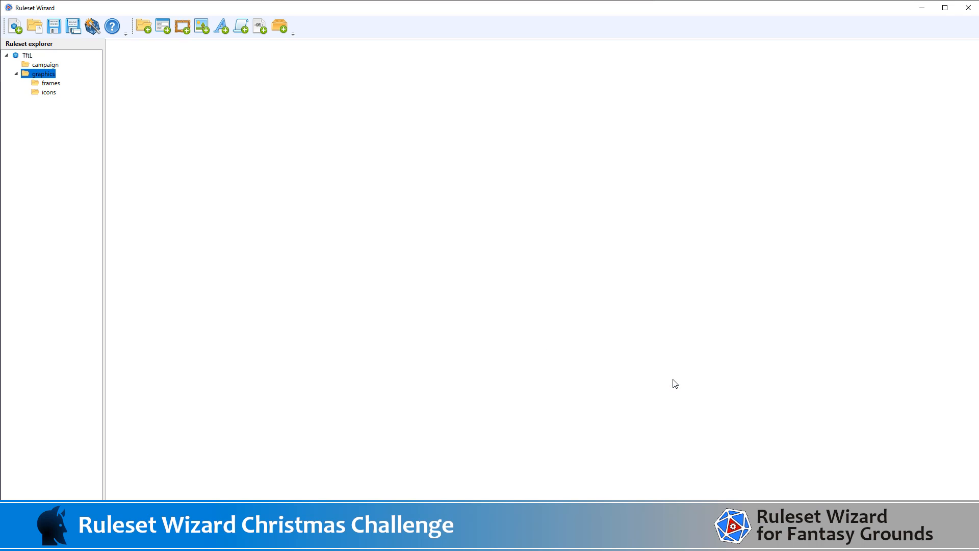
Step: Add a new frame to the frames folder and assign it charsheet.png from the TftL ruleset's graphics/frames directory
{"action": "left_click", "coordinate": [39, 64]}
{"action": "left_click", "coordinate": [51, 83]}
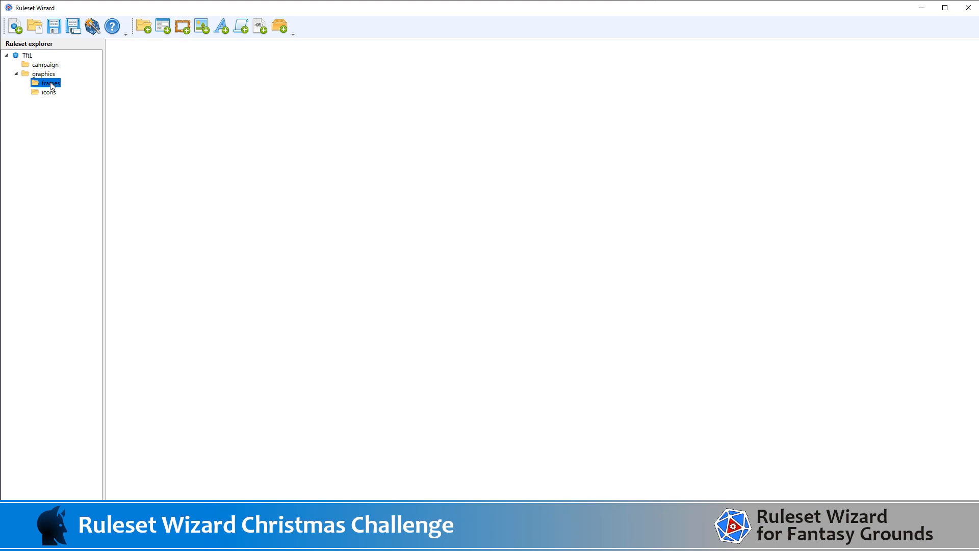
{"action": "left_click", "coordinate": [181, 28]}
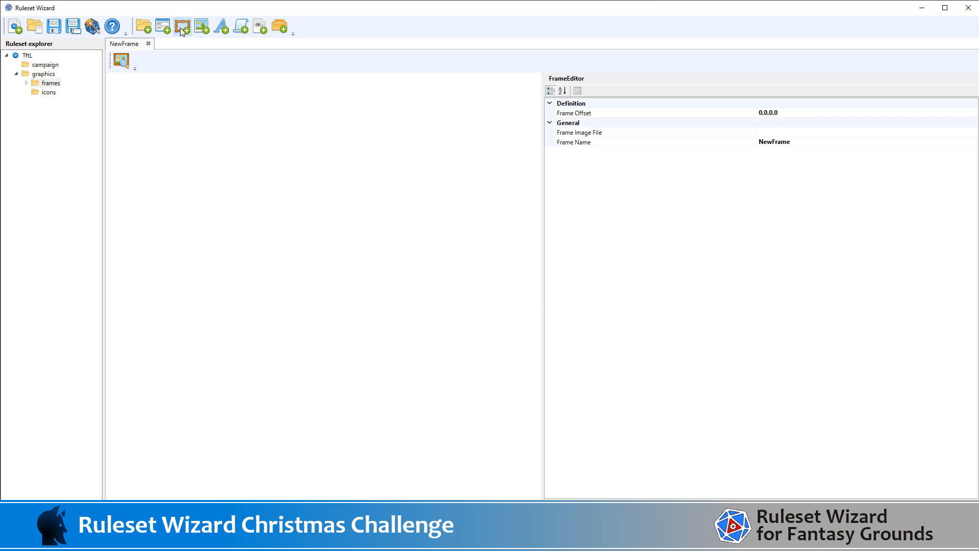
{"action": "left_click", "coordinate": [791, 132]}
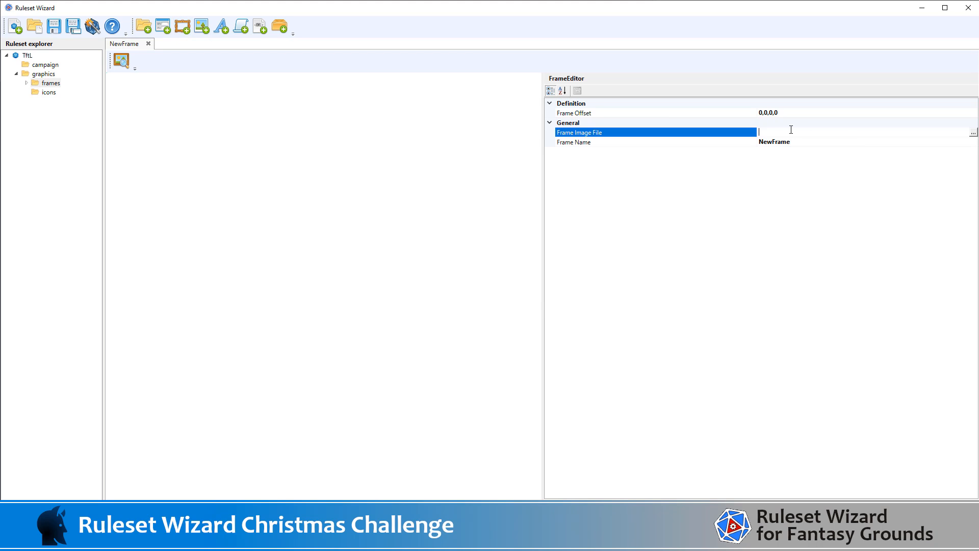
{"action": "left_click", "coordinate": [973, 132]}
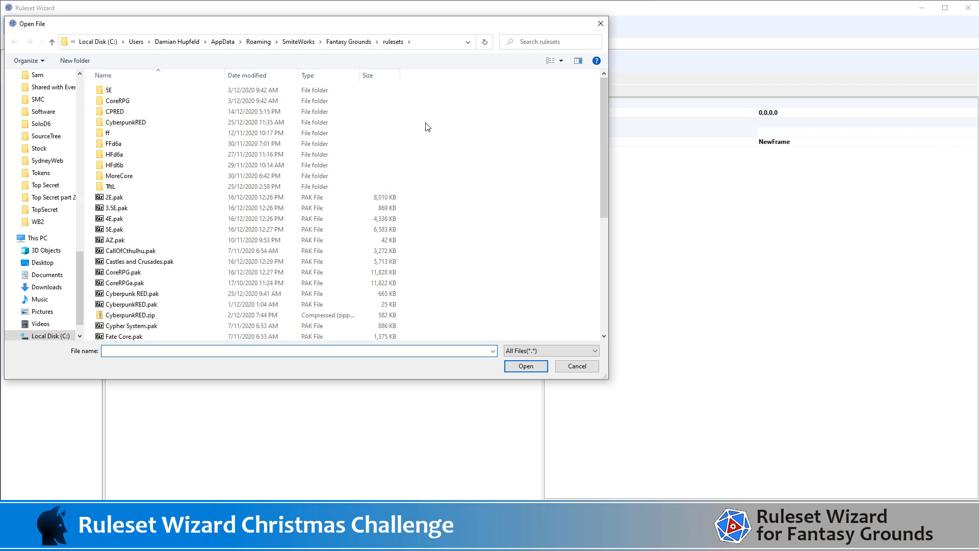
{"action": "left_click", "coordinate": [348, 41]}
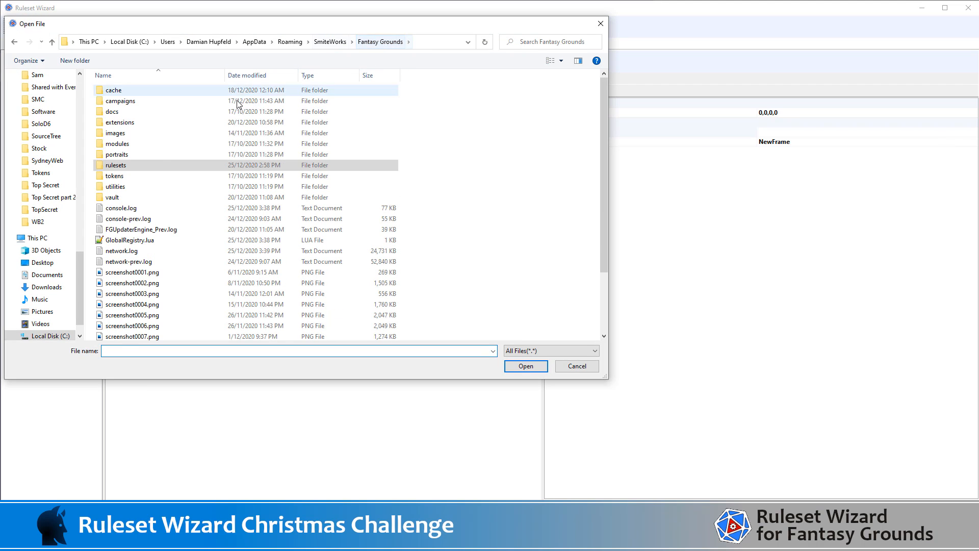
{"action": "double_click", "coordinate": [126, 167]}
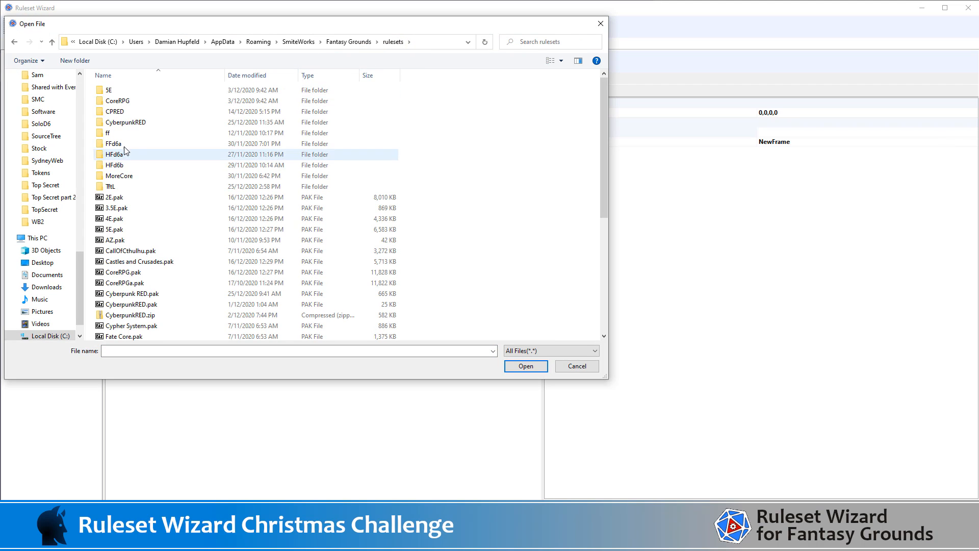
{"action": "double_click", "coordinate": [117, 187]}
{"action": "double_click", "coordinate": [134, 93]}
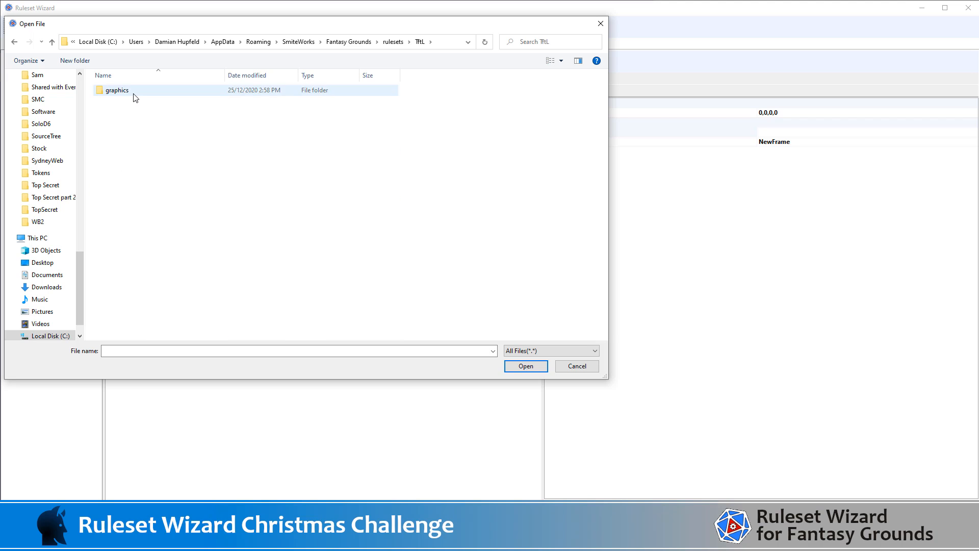
{"action": "double_click", "coordinate": [134, 93]}
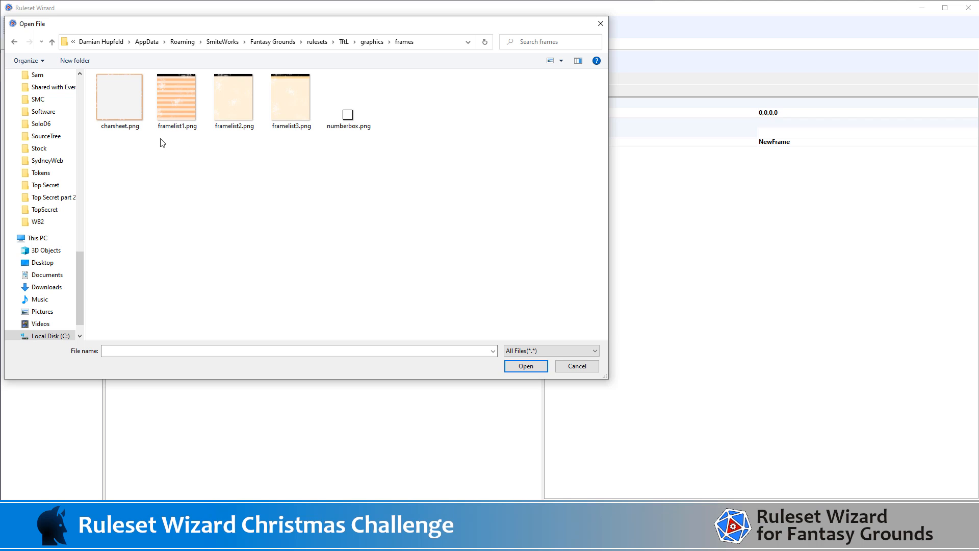
{"action": "left_click", "coordinate": [116, 109]}
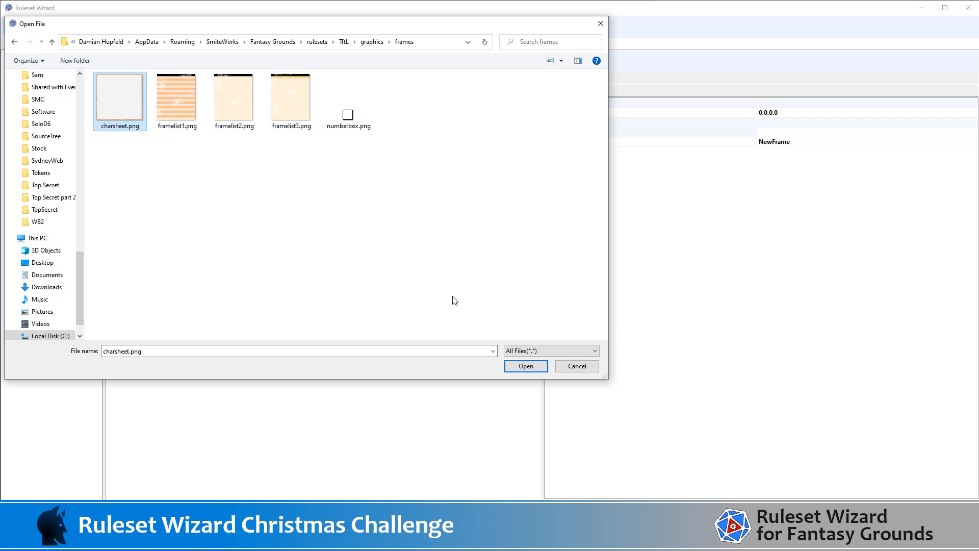
{"action": "left_click", "coordinate": [526, 366]}
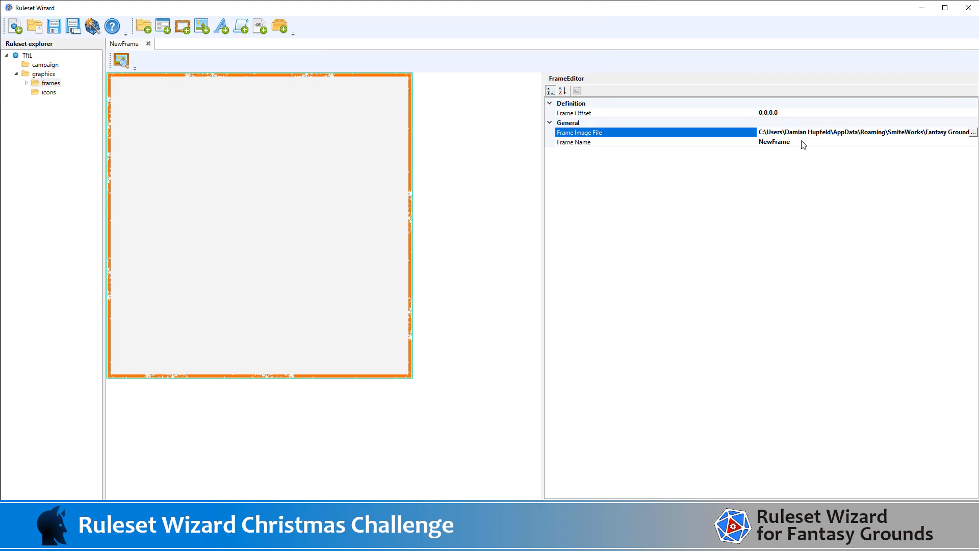
Step: Name the new frame charsheet and set its frame offset to 20,20,20,20
{"action": "left_click", "coordinate": [804, 145]}
{"action": "left_click", "coordinate": [804, 148]}
{"action": "type", "text": "charsheet"}
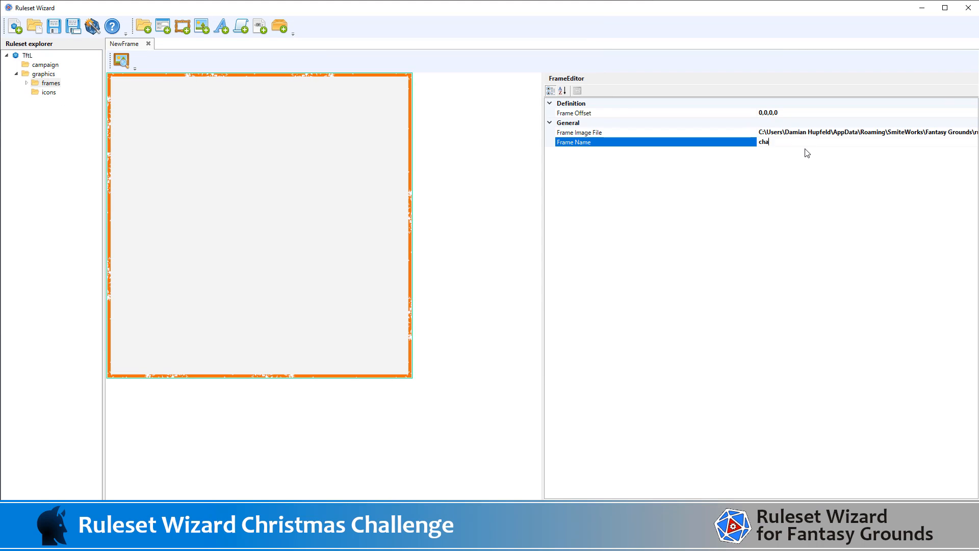
{"action": "left_click", "coordinate": [802, 113]}
{"action": "left_click", "coordinate": [802, 114]}
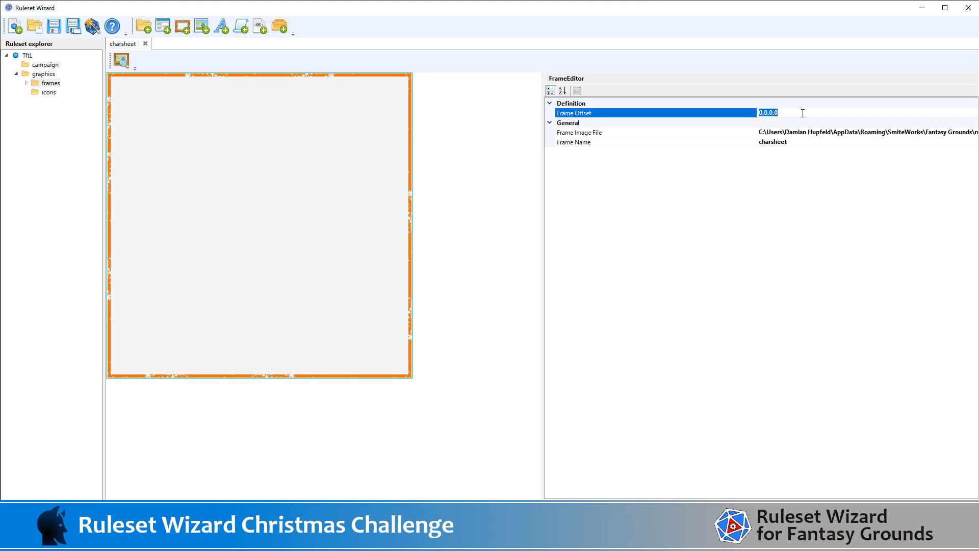
{"action": "type", "text": "20,20,20,20"}
Step: Add a second frame to the frames folder, using framelist1.png as its image and framelist1 as its name
{"action": "left_click", "coordinate": [26, 84]}
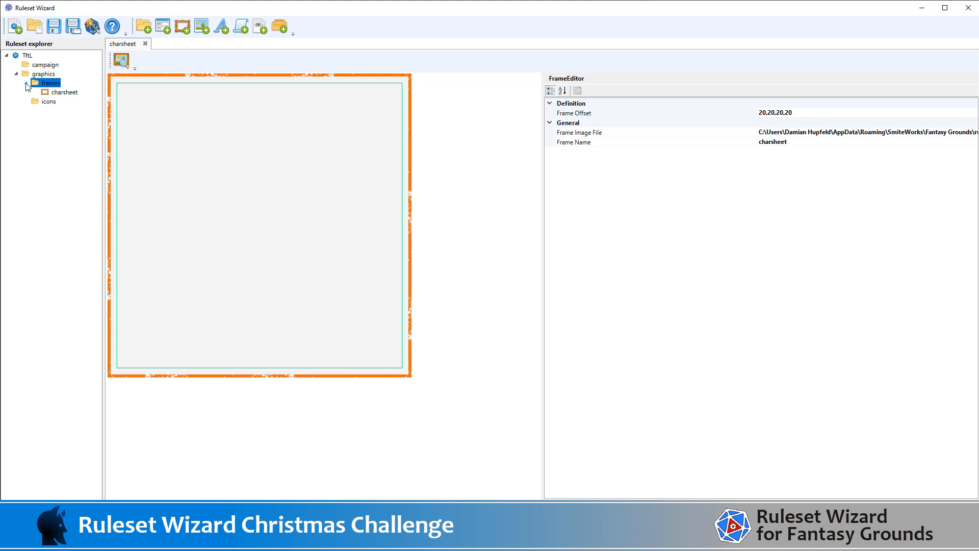
{"action": "left_click", "coordinate": [182, 26]}
{"action": "left_click", "coordinate": [815, 113]}
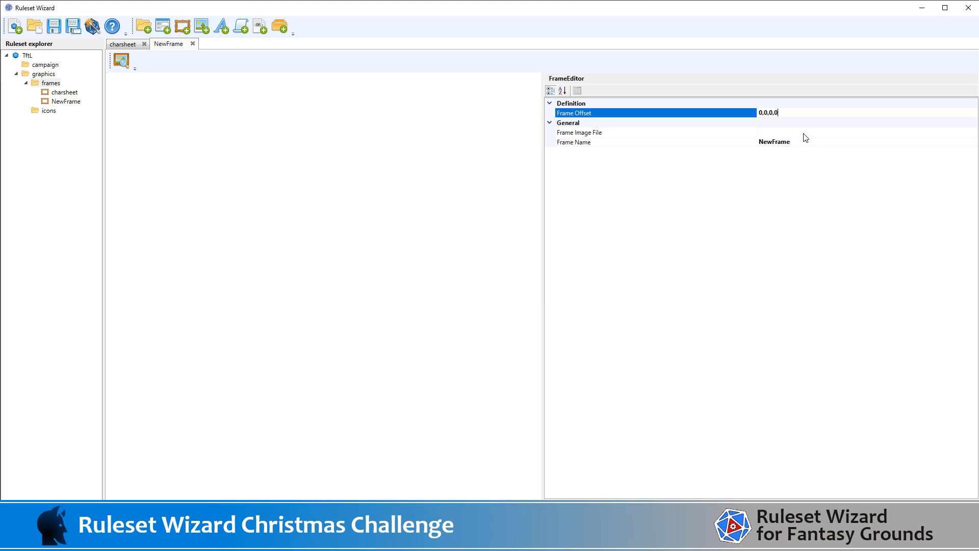
{"action": "left_click", "coordinate": [804, 134]}
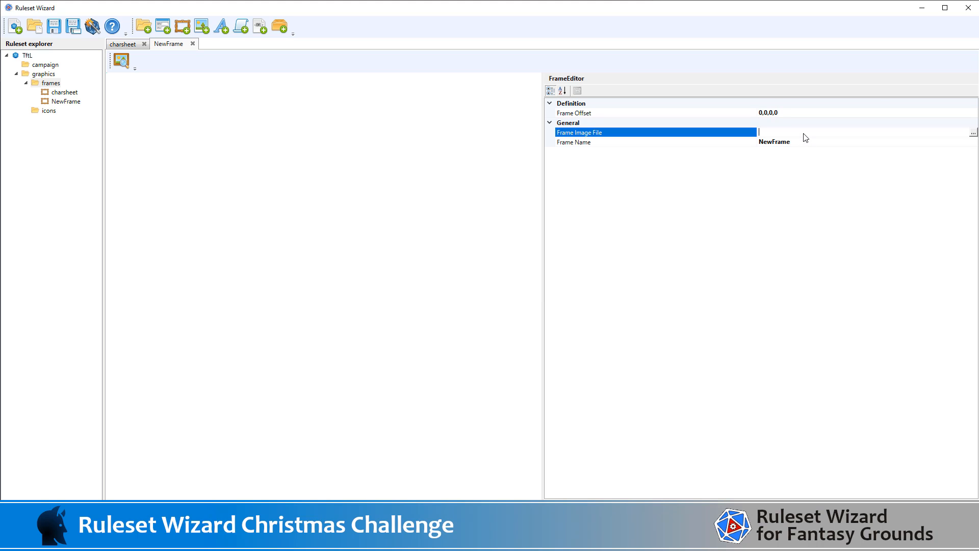
{"action": "left_click", "coordinate": [973, 132]}
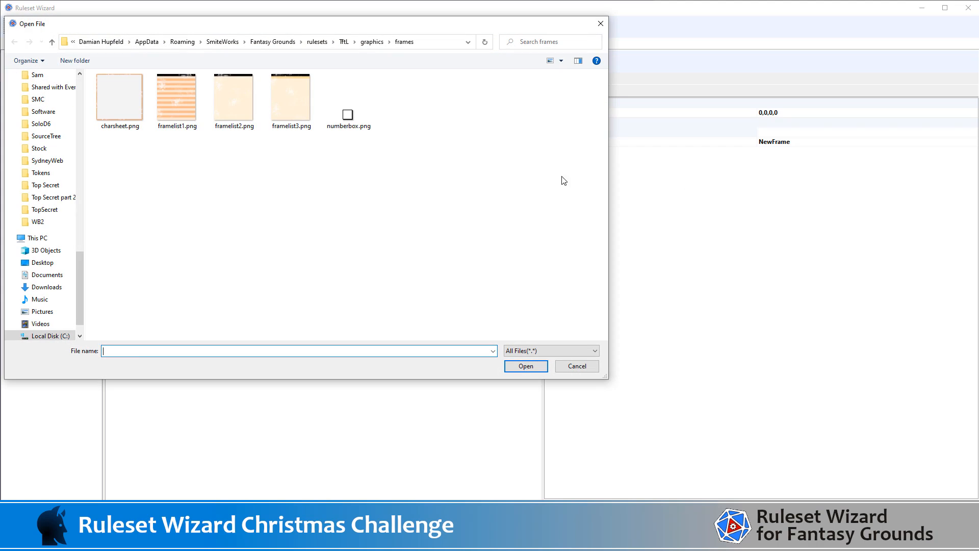
{"action": "double_click", "coordinate": [174, 103]}
{"action": "left_click", "coordinate": [816, 142]}
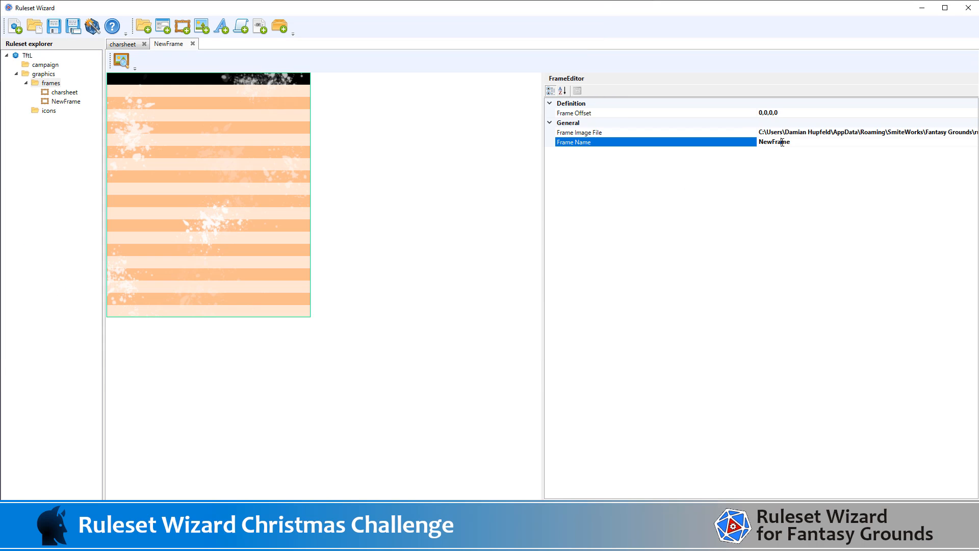
{"action": "type", "text": "framelist1"}
Step: Set the framelist1 frame's offset to 150,24,0,0
{"action": "left_click", "coordinate": [798, 115]}
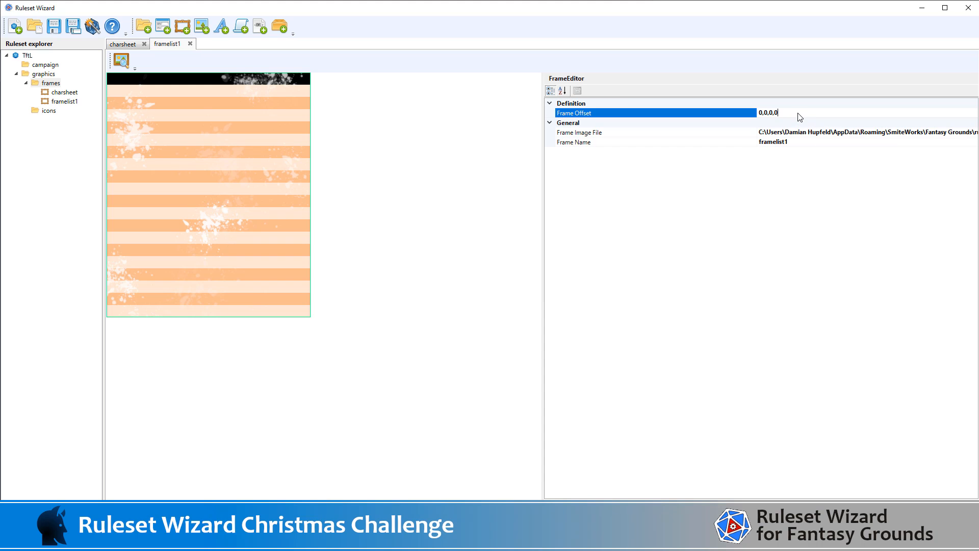
{"action": "left_click", "coordinate": [798, 115]}
{"action": "type", "text": "50"}
{"action": "key", "text": "BackSpace"}
{"action": "key", "text": "BackSpace"}
{"action": "type", "text": "150,24"}
{"action": "double_click", "coordinate": [771, 109]}
{"action": "left_click", "coordinate": [814, 142]}
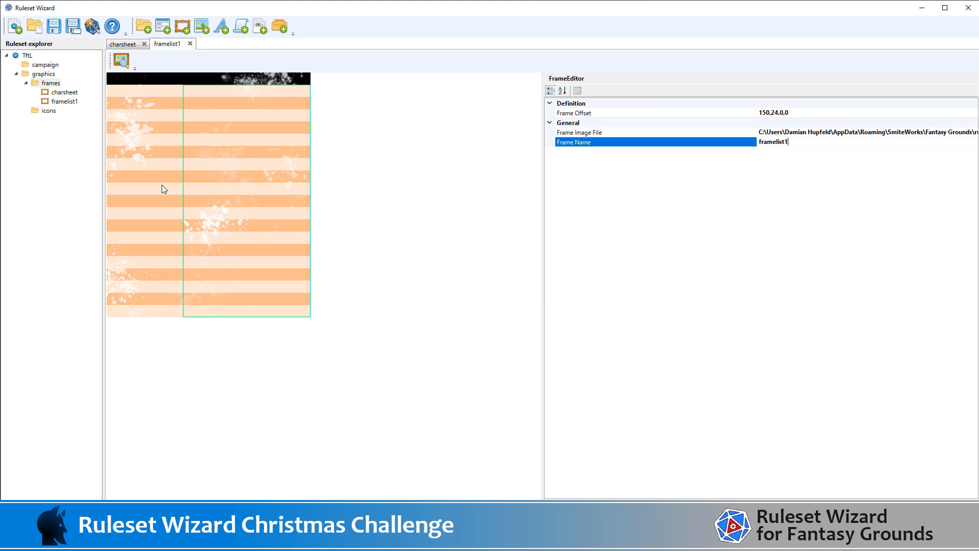
Step: Change the first value of framelist1's frame offset to 130 and select the entire offset value
{"action": "left_click", "coordinate": [764, 112]}
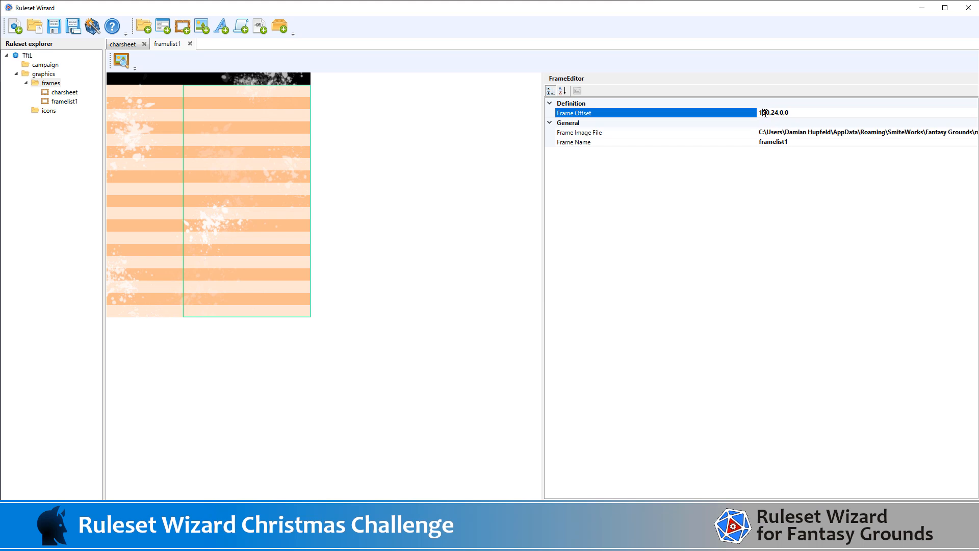
{"action": "left_click_drag", "start_coordinate": [763, 113], "coordinate": [766, 114]}
{"action": "type", "text": "3"}
{"action": "left_click", "coordinate": [804, 143]}
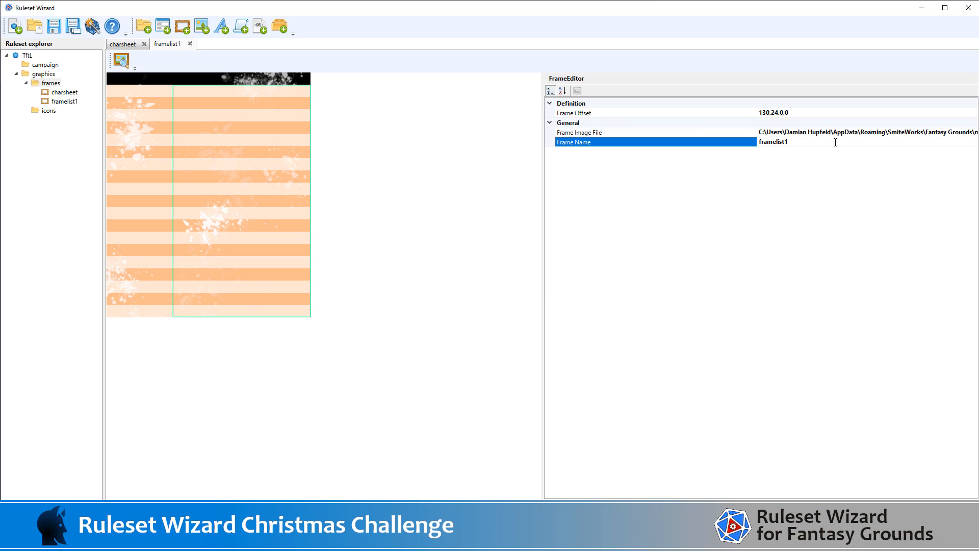
{"action": "left_click", "coordinate": [803, 115]}
{"action": "left_click_drag", "start_coordinate": [804, 115], "coordinate": [724, 110]}
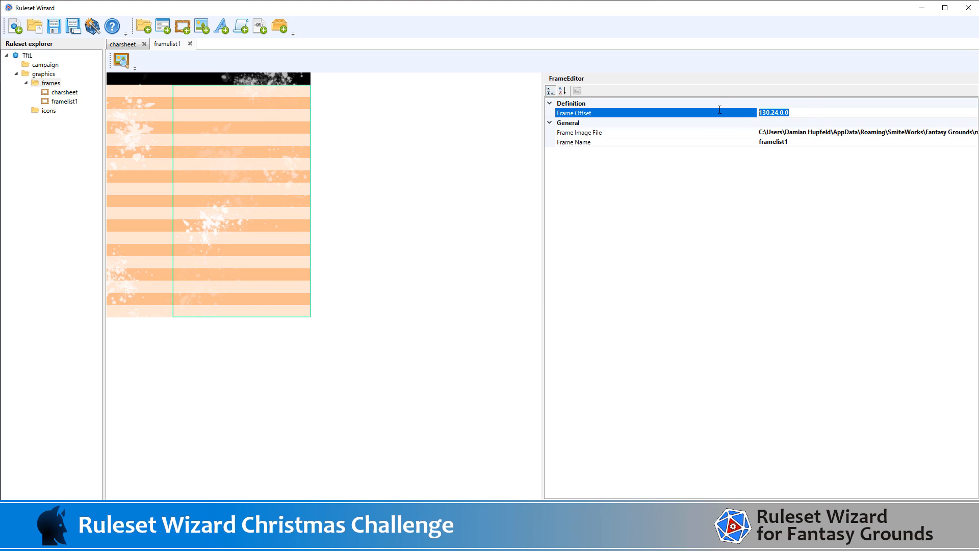
Step: Add another frame to the frames folder, named fraemlist2, using framelist2.png as its image
{"action": "left_click", "coordinate": [182, 29]}
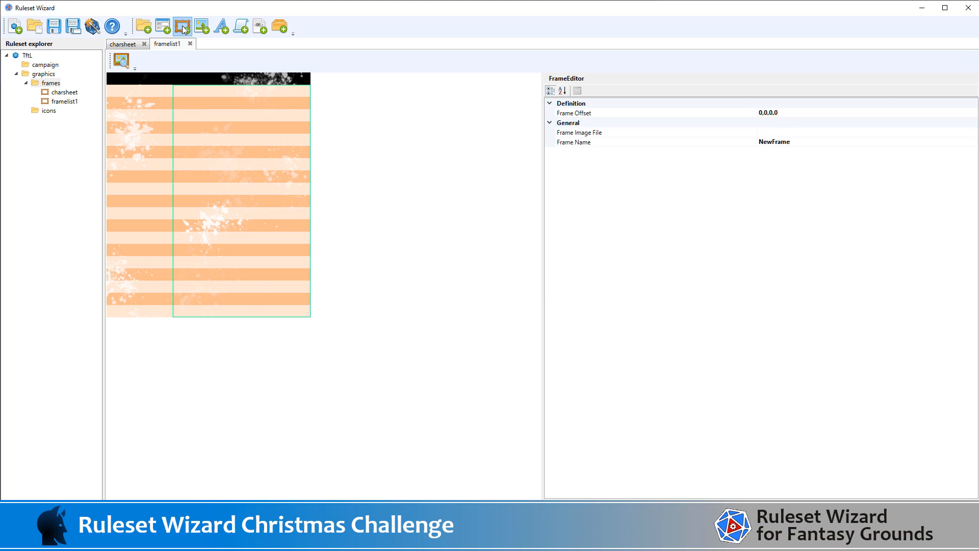
{"action": "left_click", "coordinate": [799, 147]}
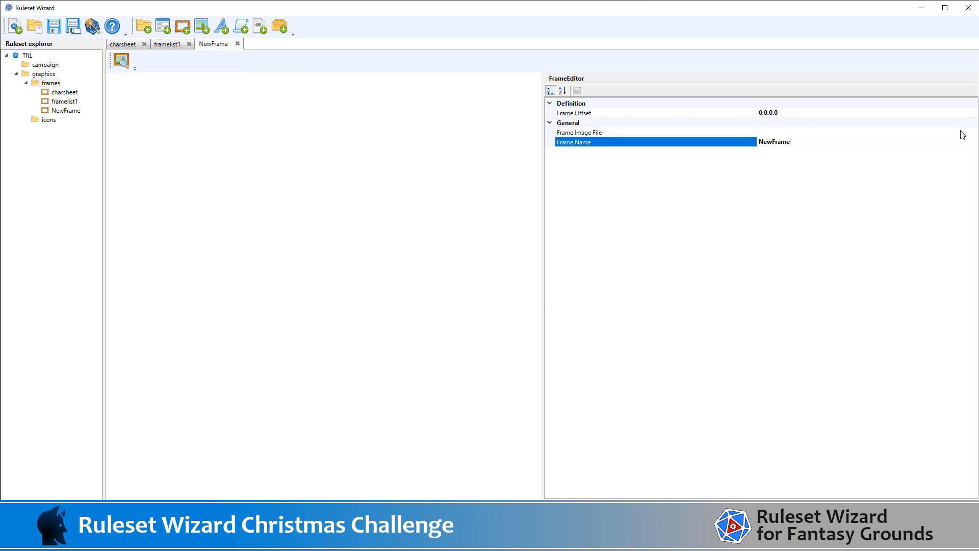
{"action": "left_click", "coordinate": [878, 145]}
{"action": "type", "text": "fraemlist2"}
{"action": "left_click", "coordinate": [777, 133]}
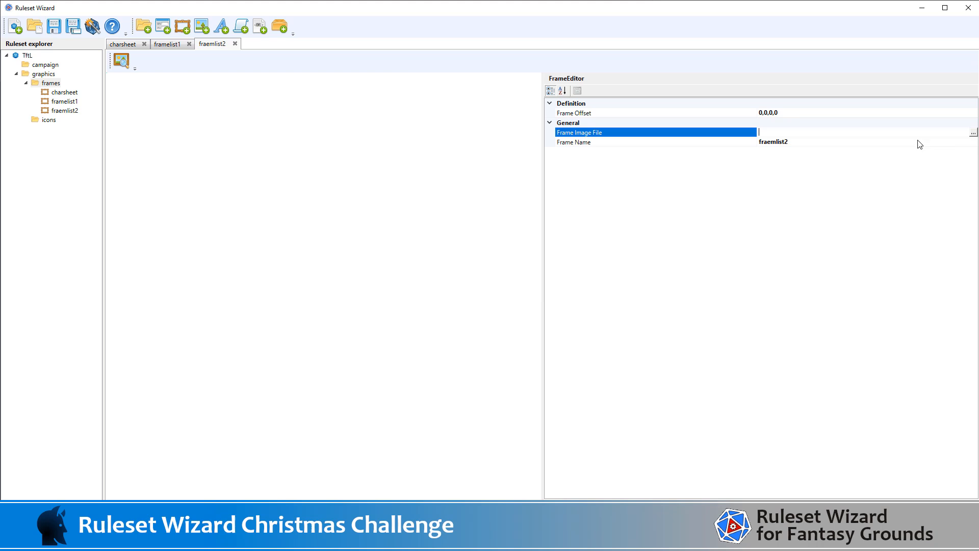
{"action": "left_click", "coordinate": [974, 133]}
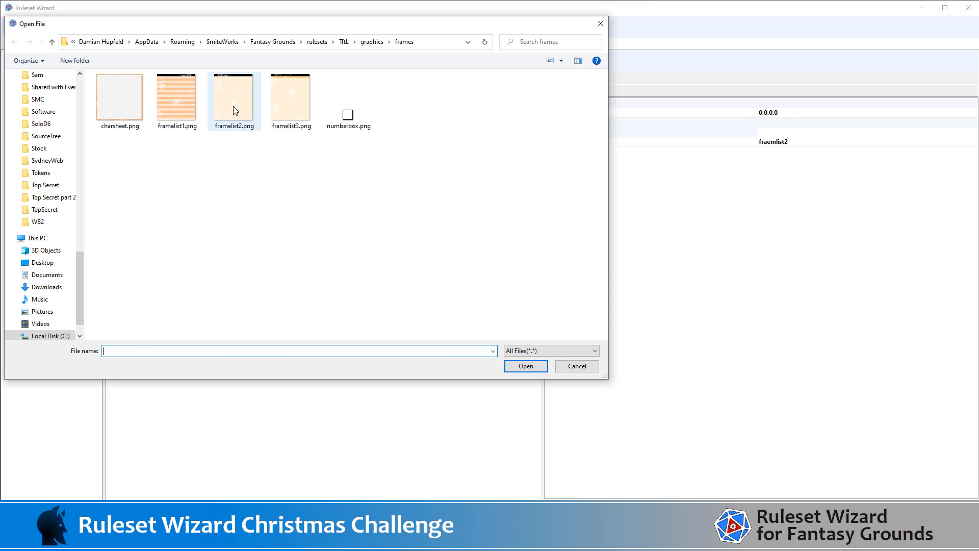
{"action": "double_click", "coordinate": [233, 104]}
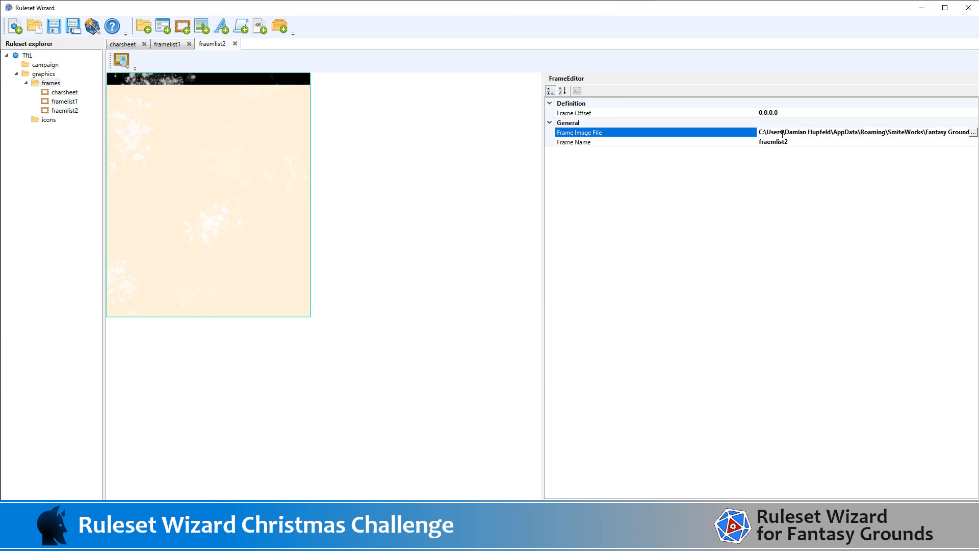
Step: Set the frame offset of the framelist2.png frame to 130,24,0,0
{"action": "left_click", "coordinate": [780, 113]}
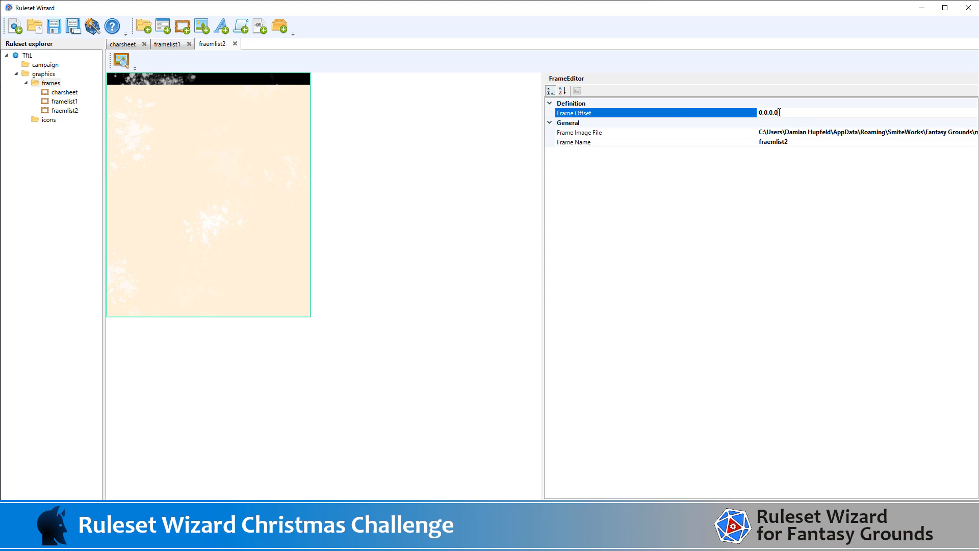
{"action": "type", "text": "130,24,0,0"}
{"action": "left_click", "coordinate": [812, 143]}
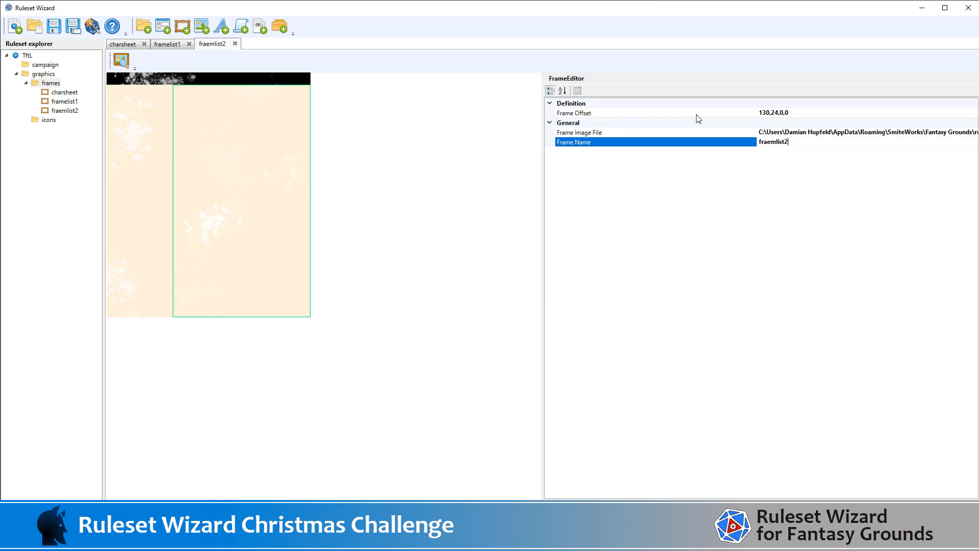
{"action": "left_click", "coordinate": [768, 112]}
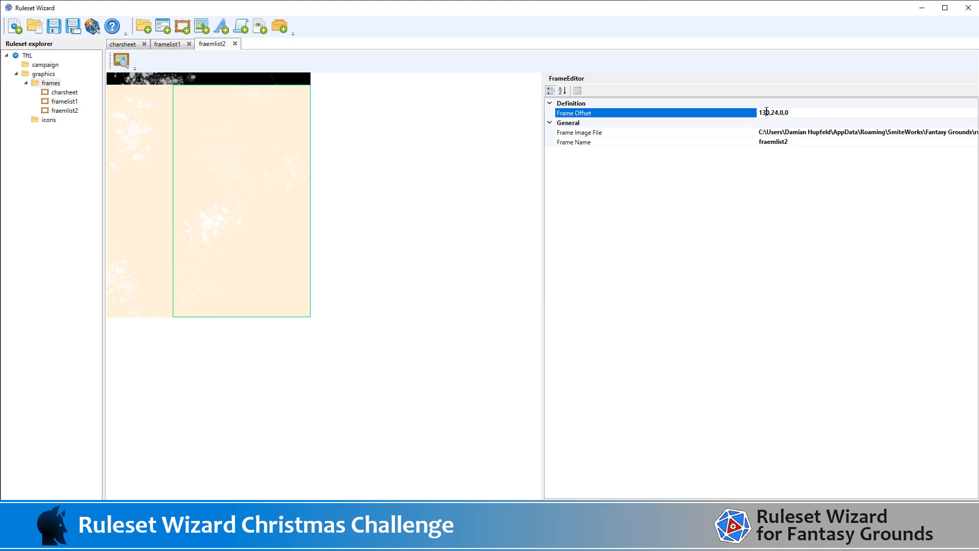
{"action": "left_click_drag", "start_coordinate": [766, 112], "coordinate": [727, 114]}
{"action": "left_click", "coordinate": [637, 143]}
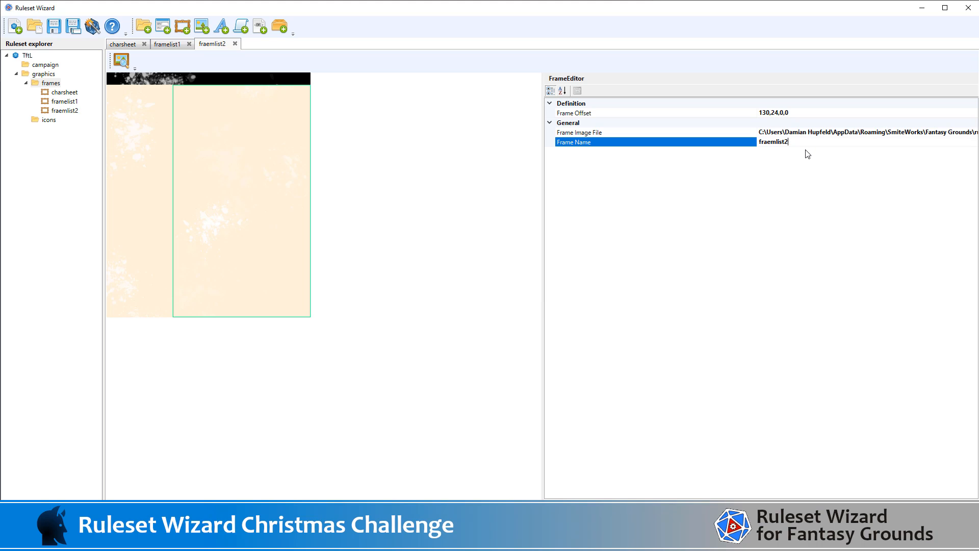
Step: Correct the misspelled frame name fraemlist2 to framelist2
{"action": "left_click", "coordinate": [769, 142]}
{"action": "key", "text": "BackSpace"}
{"action": "type", "text": "e"}
Step: Add another frame to the frames folder, named framelist3, using framelist3.png as its image
{"action": "left_click", "coordinate": [182, 28]}
{"action": "left_click", "coordinate": [798, 143]}
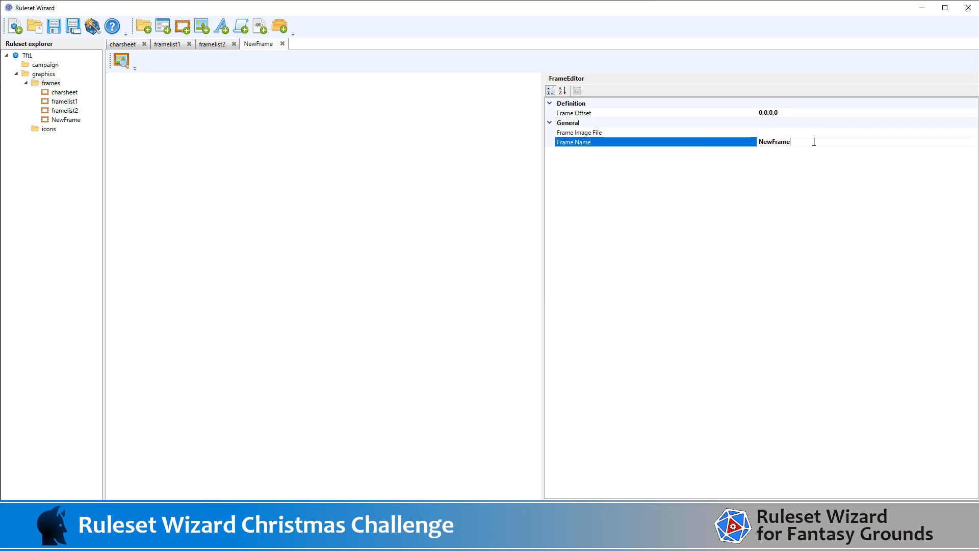
{"action": "type", "text": "fra"}
{"action": "left_click", "coordinate": [766, 133]}
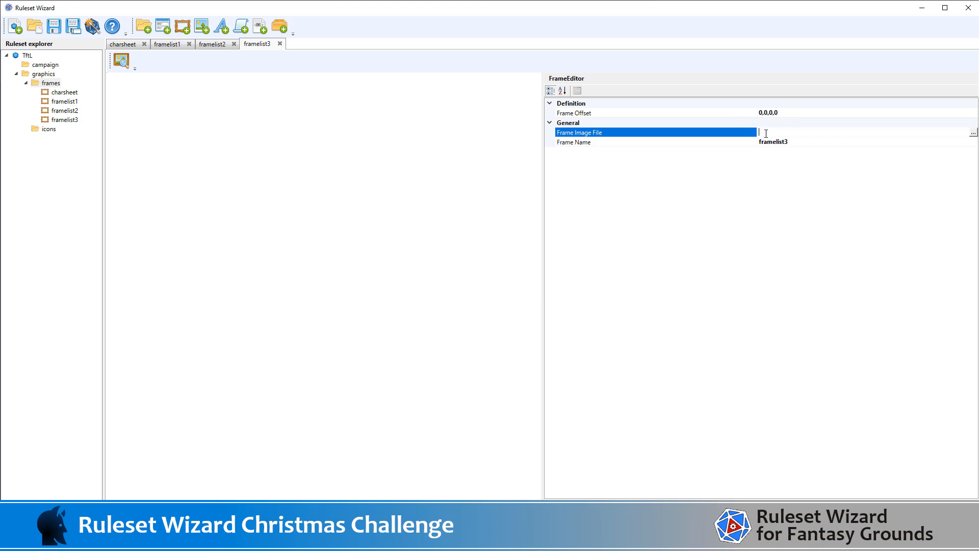
{"action": "left_click", "coordinate": [972, 133]}
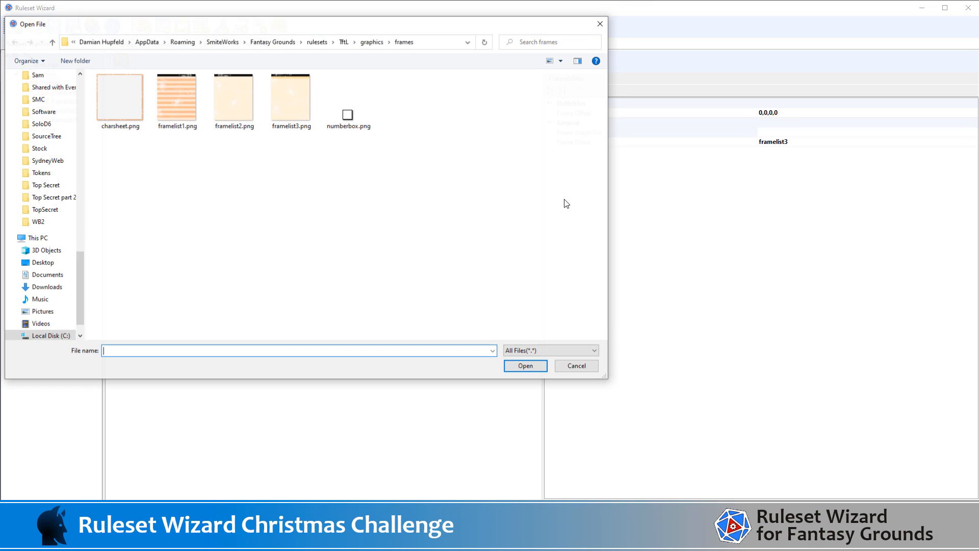
{"action": "double_click", "coordinate": [303, 111]}
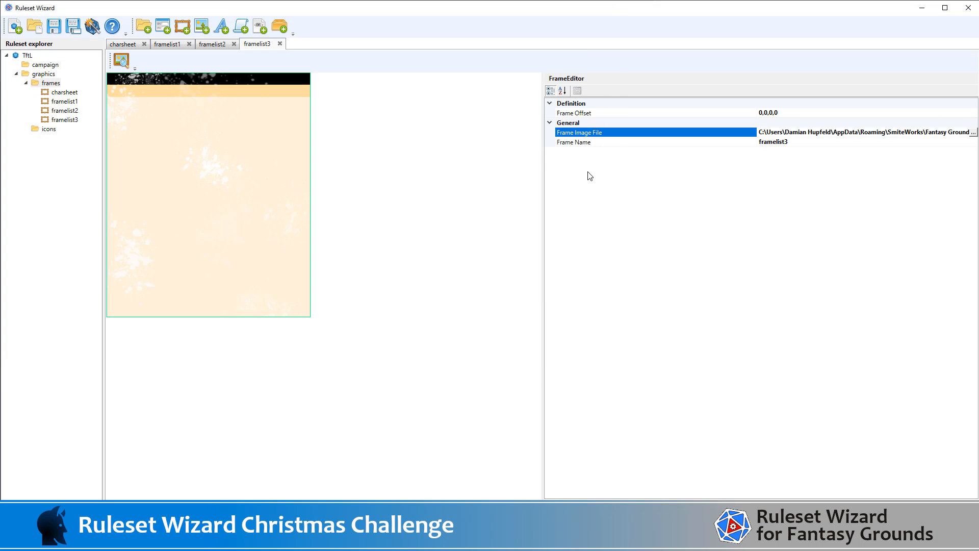
Step: Set the framelist3 frame's offset to 130,24,0,0
{"action": "left_click", "coordinate": [812, 113]}
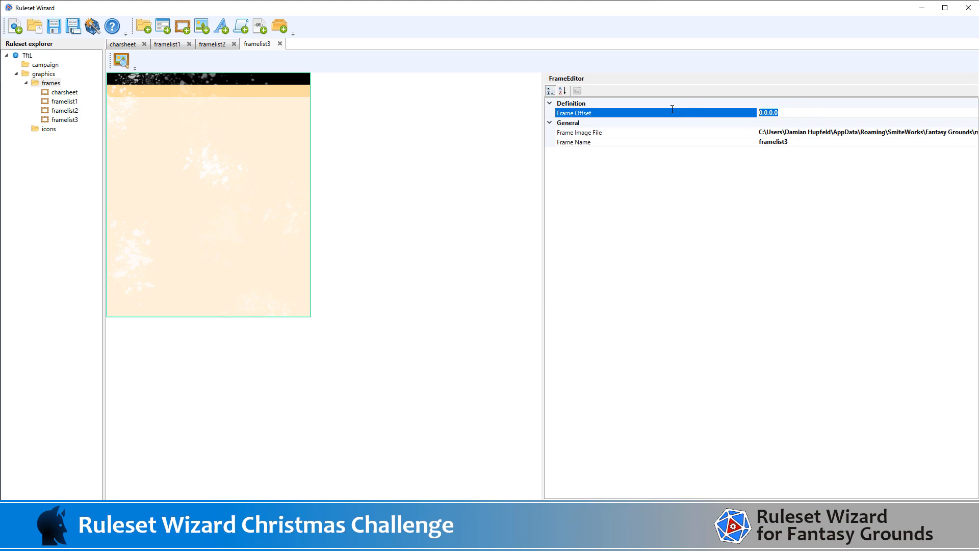
{"action": "type", "text": "130,24,0,0"}
{"action": "left_click", "coordinate": [812, 147]}
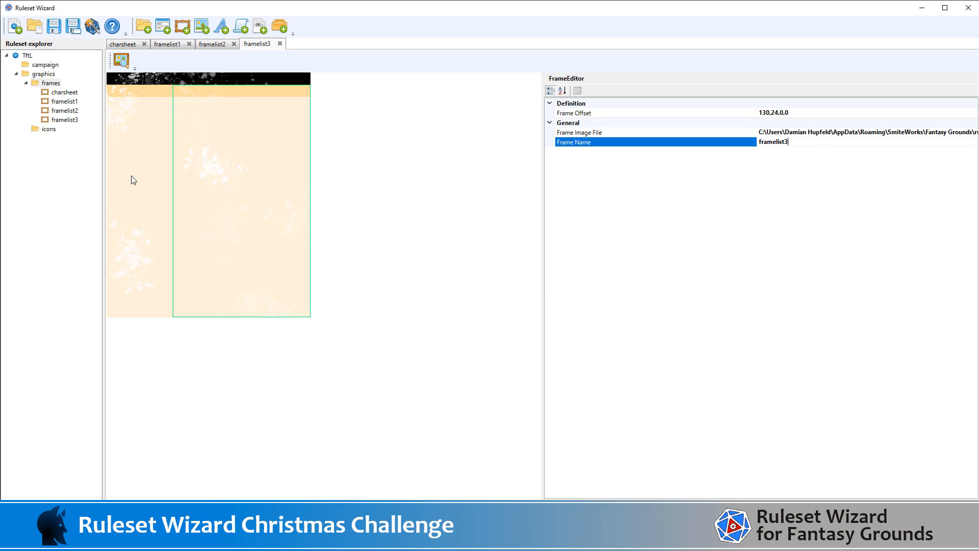
Step: Add a frame to the frames folder, using numberbox.png as its image and numberbox as its name
{"action": "left_click", "coordinate": [54, 131]}
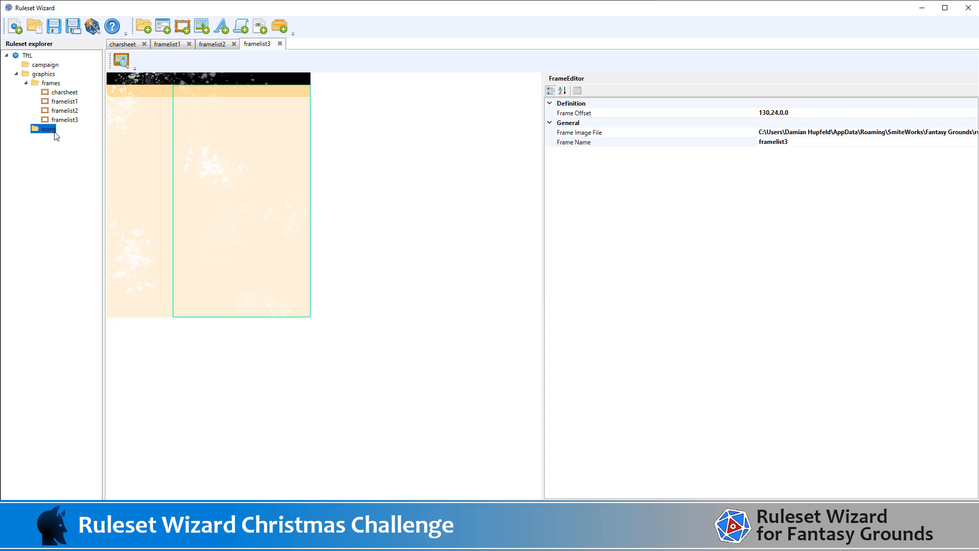
{"action": "left_click", "coordinate": [58, 85]}
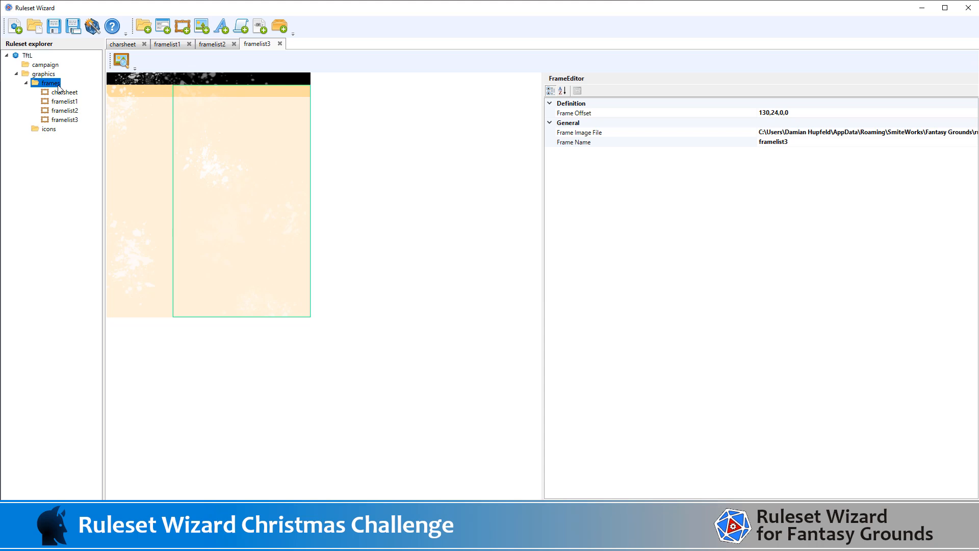
{"action": "left_click", "coordinate": [185, 32]}
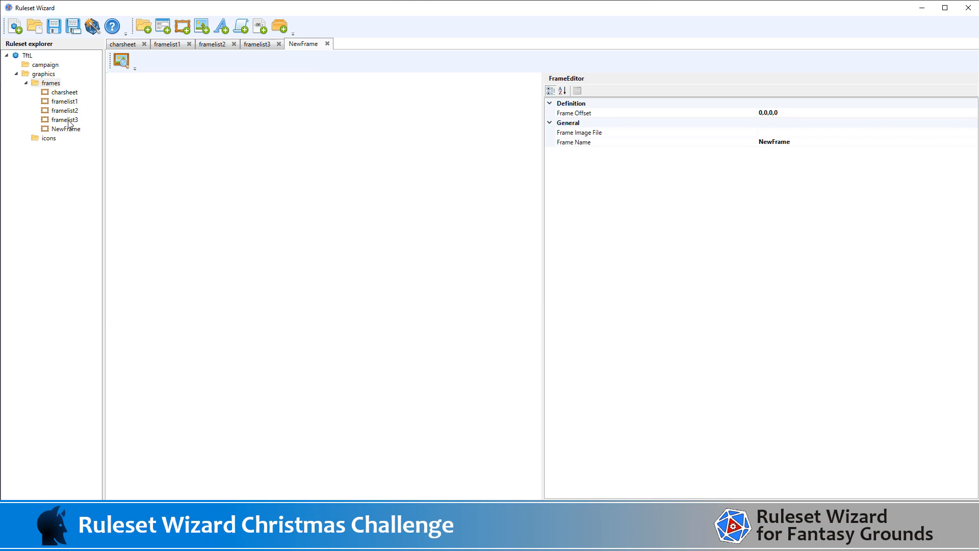
{"action": "left_click", "coordinate": [778, 131]}
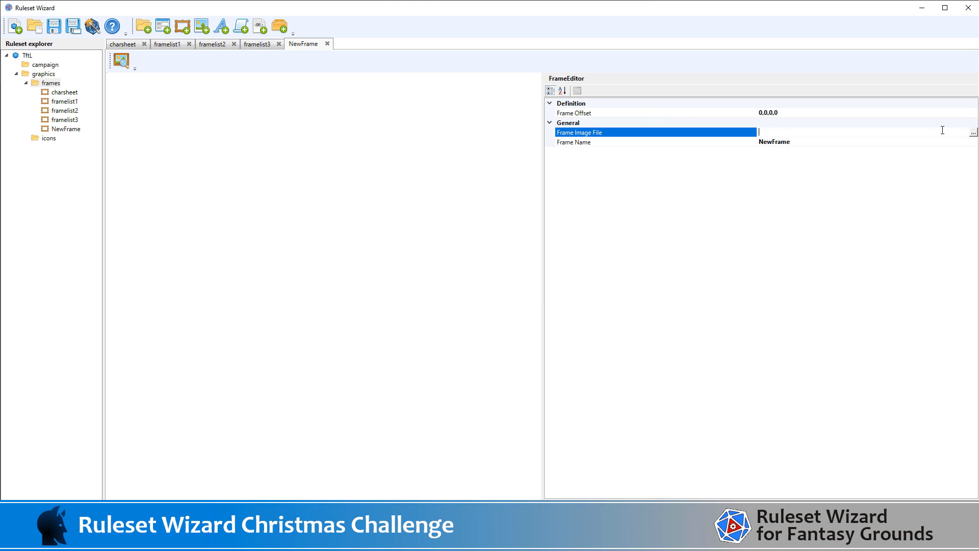
{"action": "left_click", "coordinate": [973, 132]}
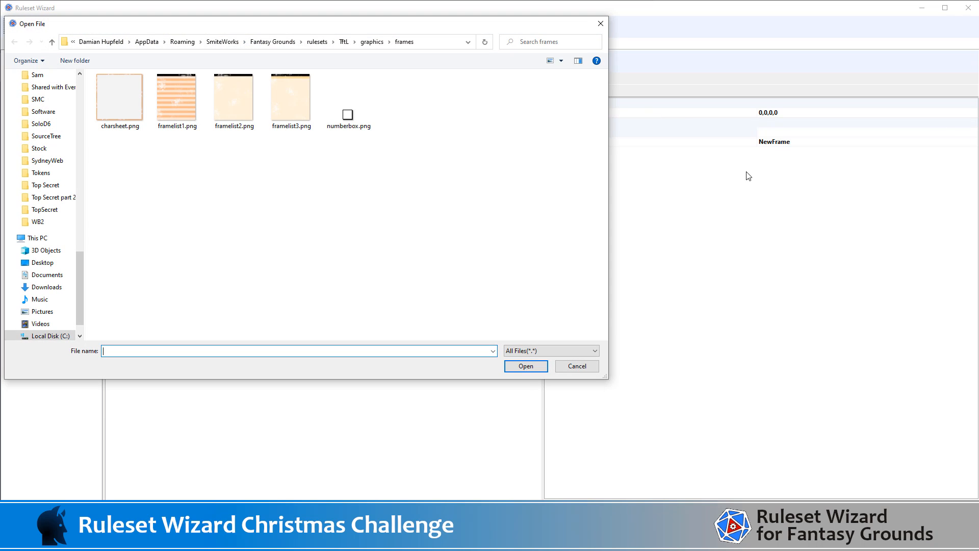
{"action": "left_click", "coordinate": [351, 128]}
{"action": "left_click", "coordinate": [522, 365]}
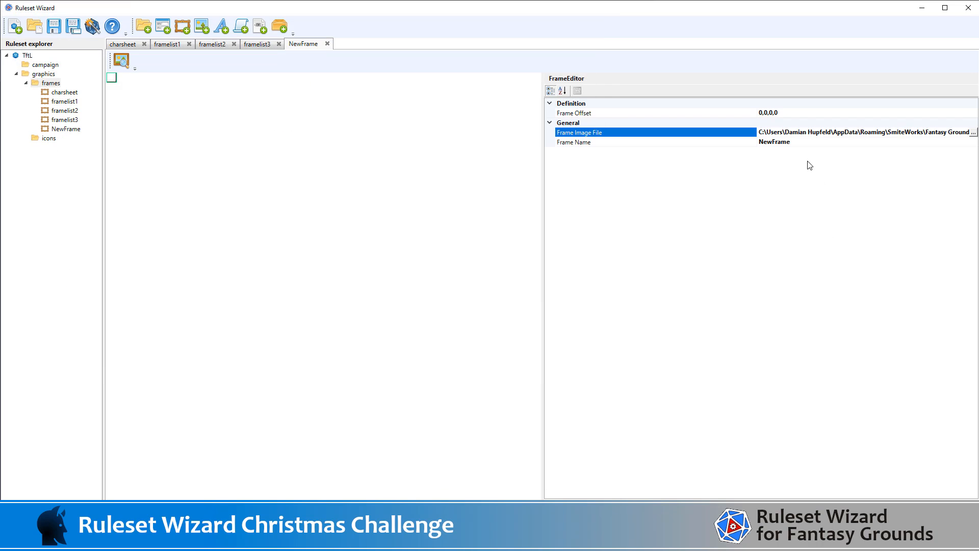
{"action": "left_click", "coordinate": [799, 143]}
{"action": "type", "text": "numberbox"}
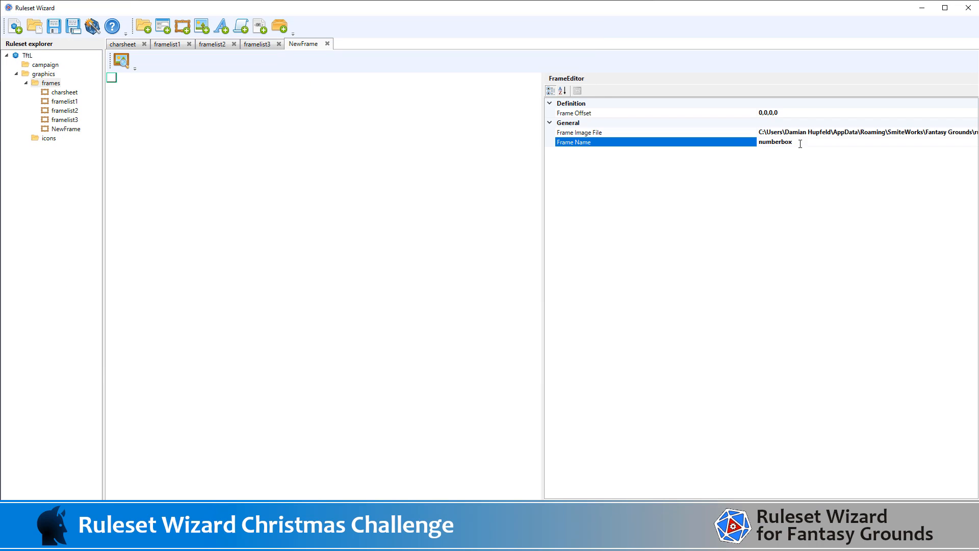
Step: Set the numberbox frame's offset to 2,2,2,2
{"action": "left_click", "coordinate": [816, 113]}
{"action": "left_click", "coordinate": [705, 110]}
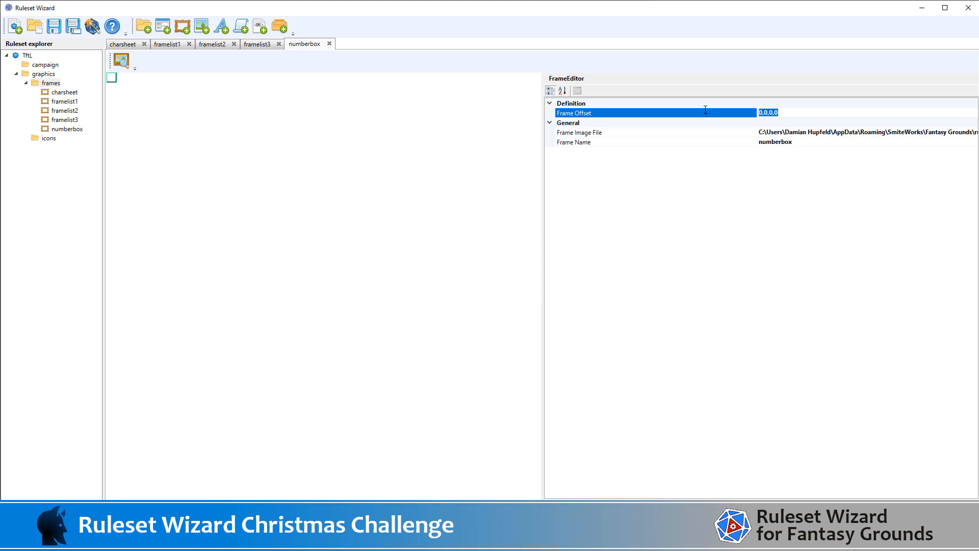
{"action": "type", "text": "2,2,2,2"}
{"action": "left_click", "coordinate": [814, 144]}
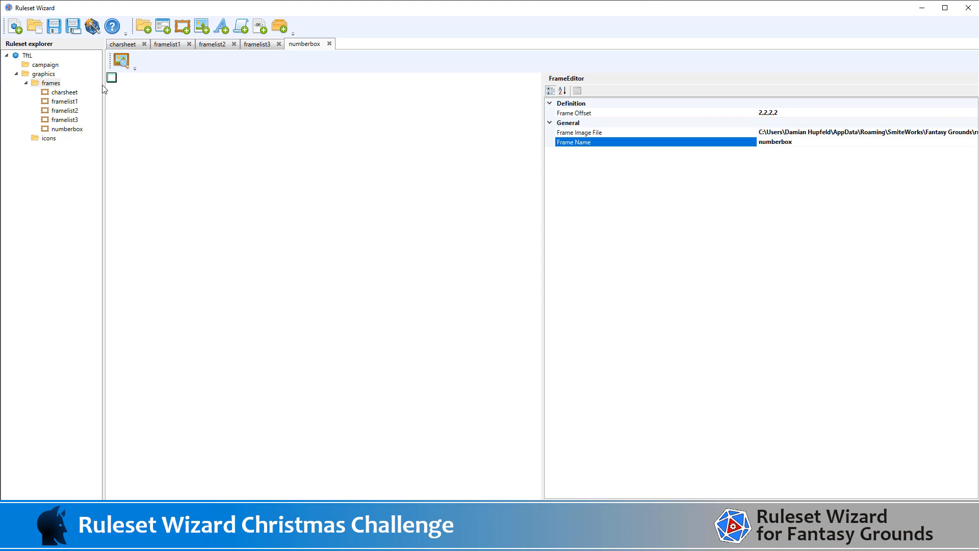
{"action": "left_click", "coordinate": [229, 152]}
Step: Add a new window to the campaign folder and name it charsheet_main
{"action": "left_click", "coordinate": [43, 66]}
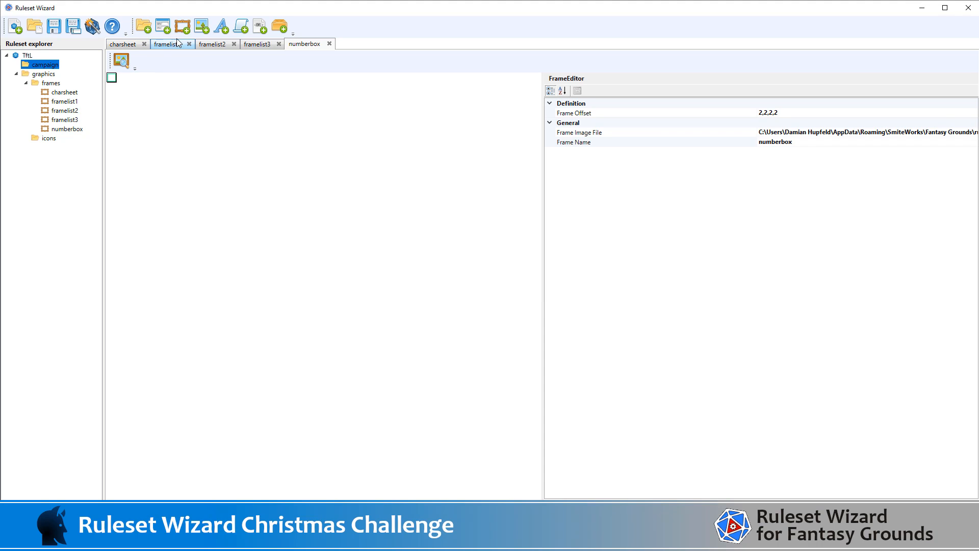
{"action": "left_click", "coordinate": [162, 29]}
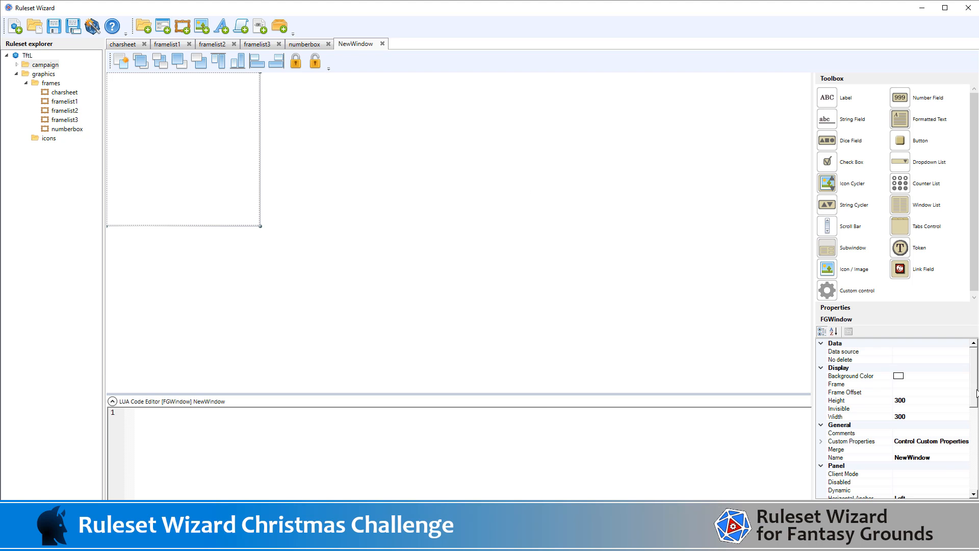
{"action": "scroll", "coordinate": [977, 393], "scroll_direction": "down", "scroll_amount": 8}
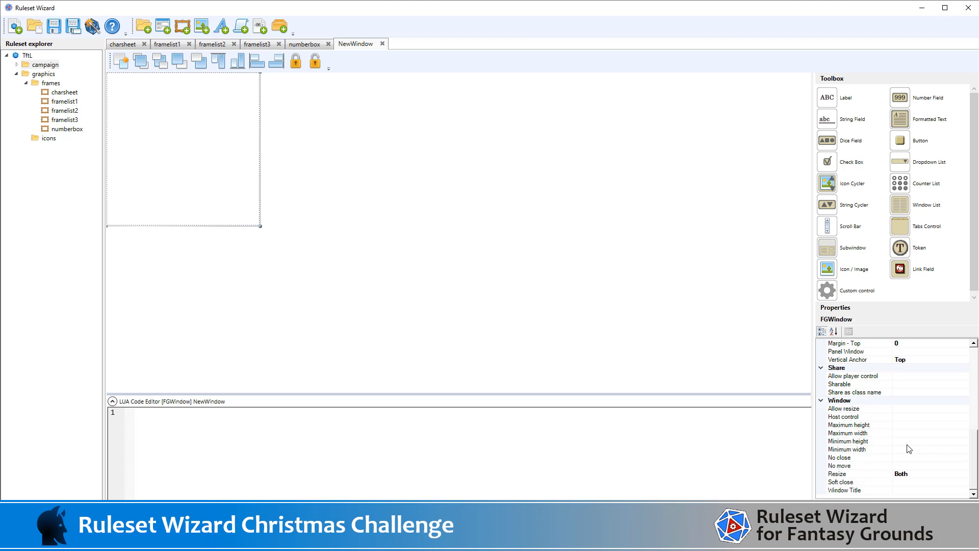
{"action": "scroll", "coordinate": [913, 444], "scroll_direction": "up", "scroll_amount": 5}
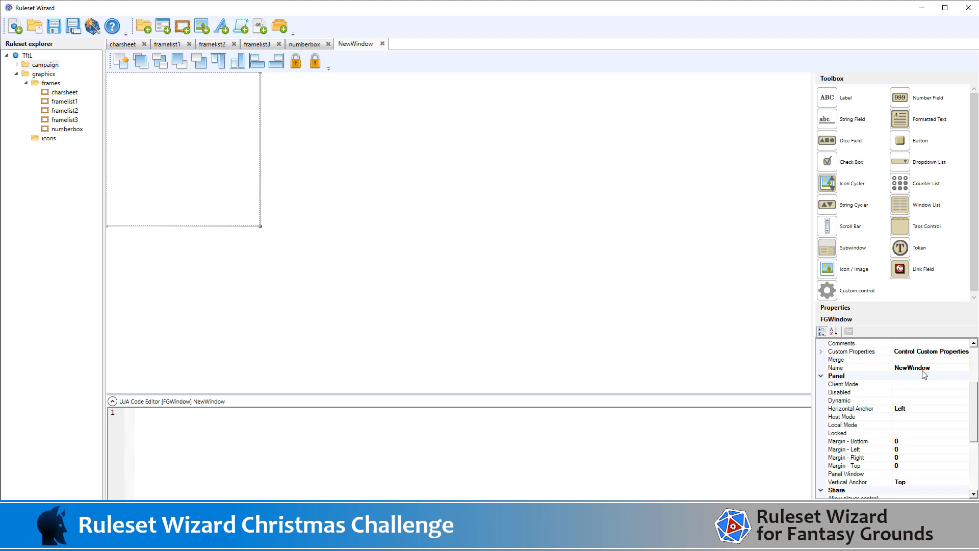
{"action": "left_click", "coordinate": [924, 369]}
{"action": "type", "text": "charsheet_main"}
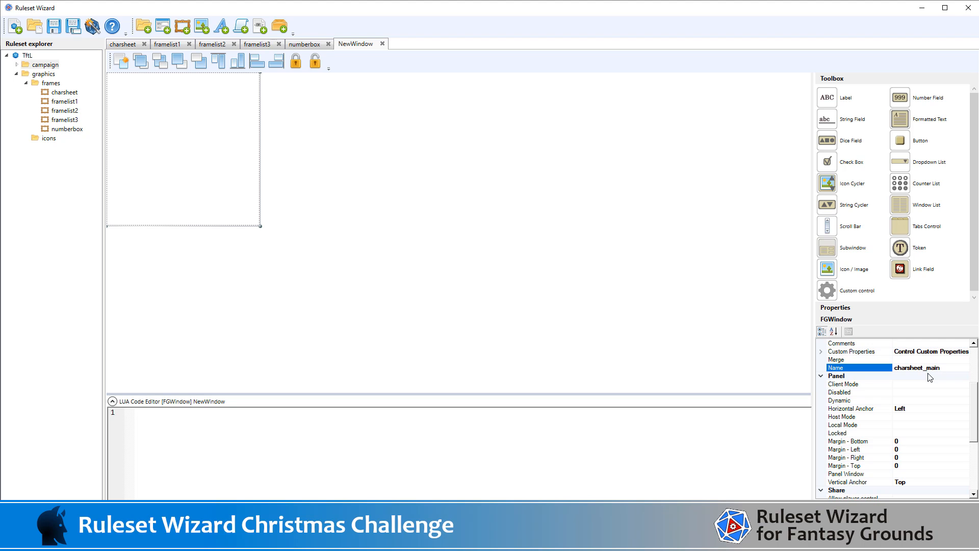
Step: Set the charsheet_main window's merge option to delete
{"action": "left_click", "coordinate": [915, 359]}
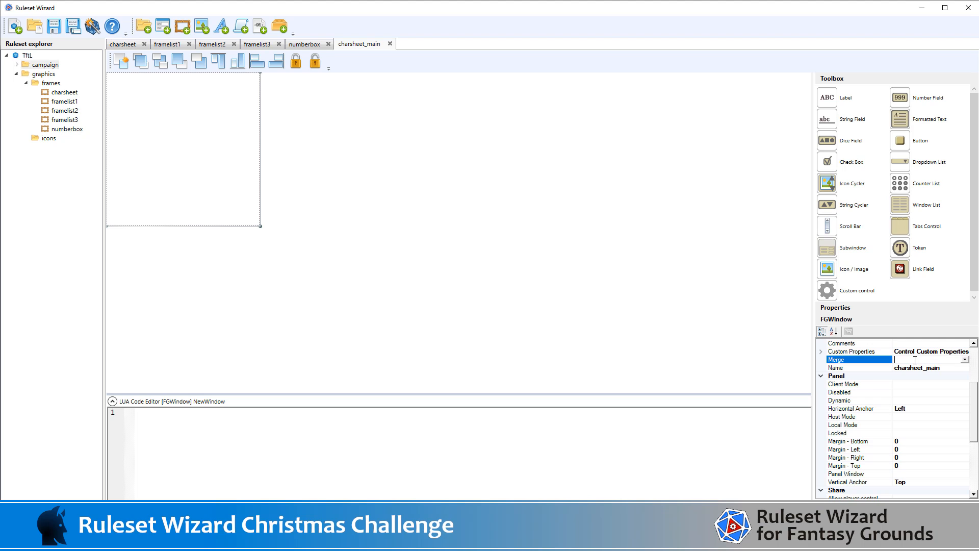
{"action": "left_click", "coordinate": [965, 360]}
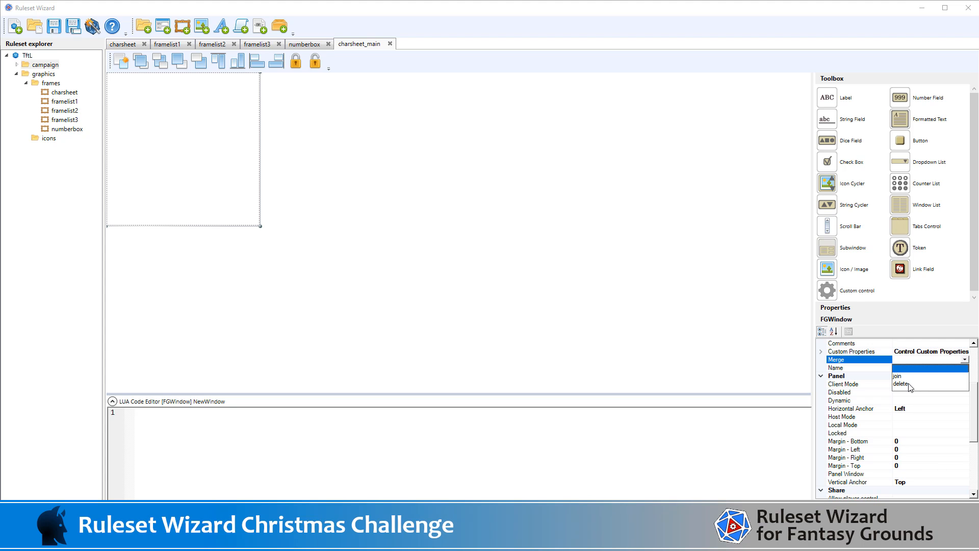
{"action": "left_click", "coordinate": [900, 383]}
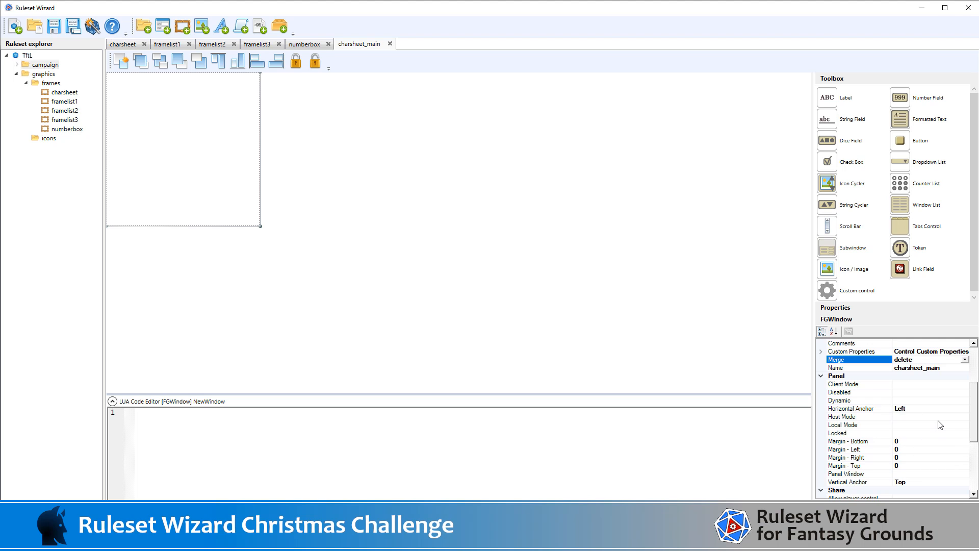
Step: Set the charsheet_main window's frame to charsheet
{"action": "scroll", "coordinate": [940, 425], "scroll_direction": "down", "scroll_amount": 5}
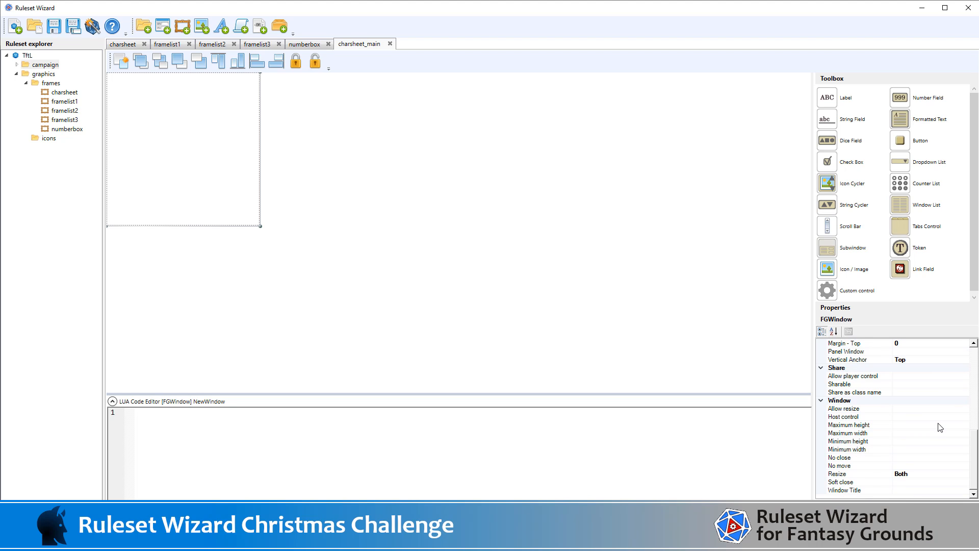
{"action": "scroll", "coordinate": [940, 428], "scroll_direction": "up", "scroll_amount": 6}
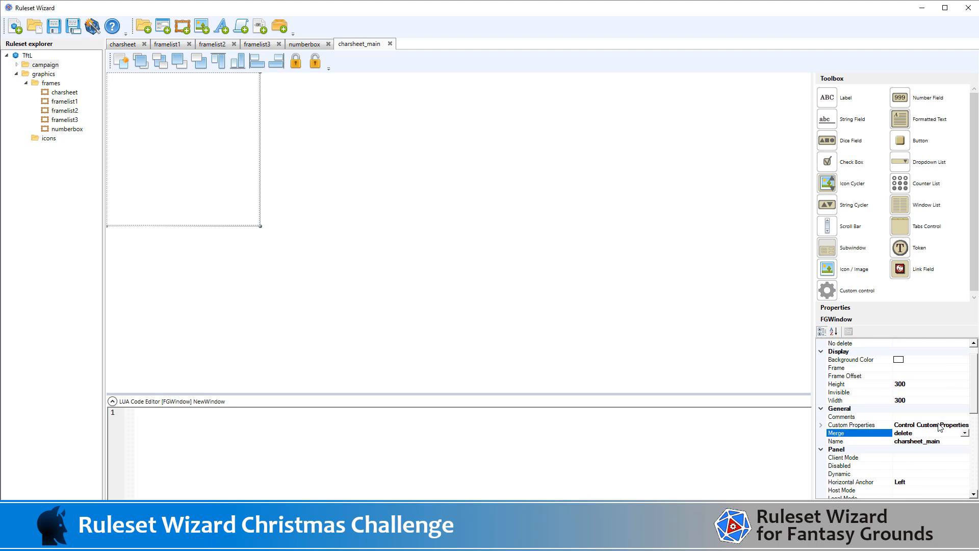
{"action": "scroll", "coordinate": [940, 428], "scroll_direction": "up", "scroll_amount": 1}
{"action": "left_click", "coordinate": [904, 384]}
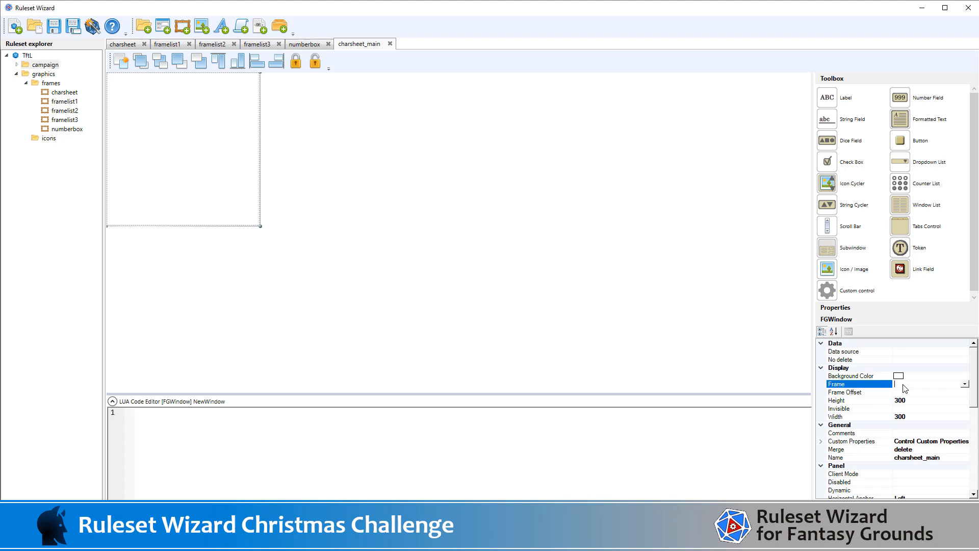
{"action": "left_click", "coordinate": [964, 384]}
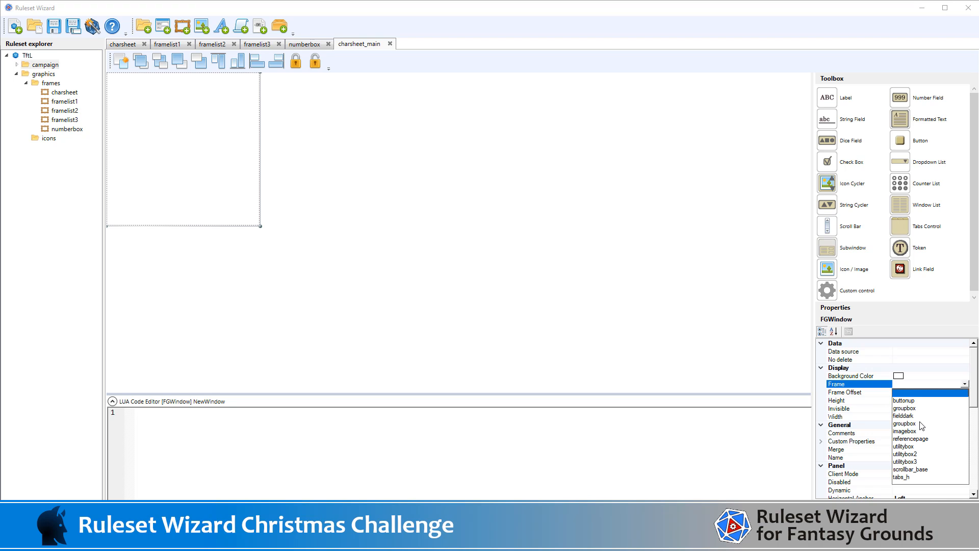
{"action": "left_click", "coordinate": [907, 384]}
{"action": "type", "text": "charsh"}
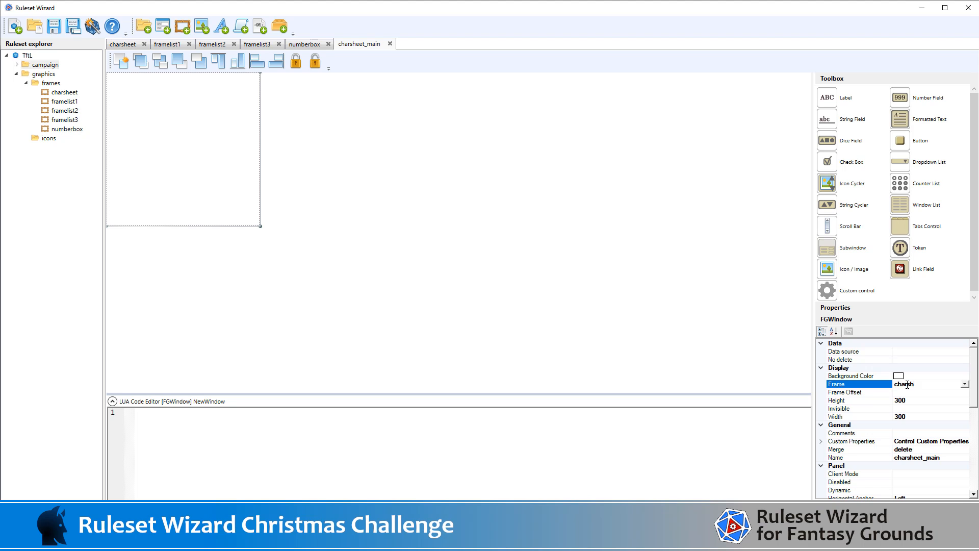
{"action": "type", "text": "eet"}
Step: Set the charsheet_main window's height to 600 and its width to 500
{"action": "left_click", "coordinate": [932, 402]}
{"action": "left_click", "coordinate": [931, 402]}
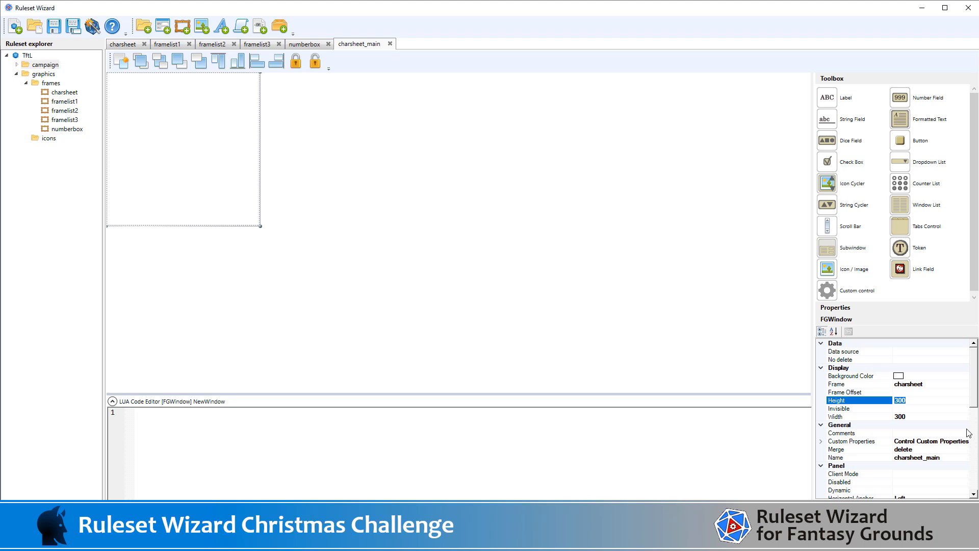
{"action": "type", "text": "600"}
{"action": "left_click", "coordinate": [928, 415]}
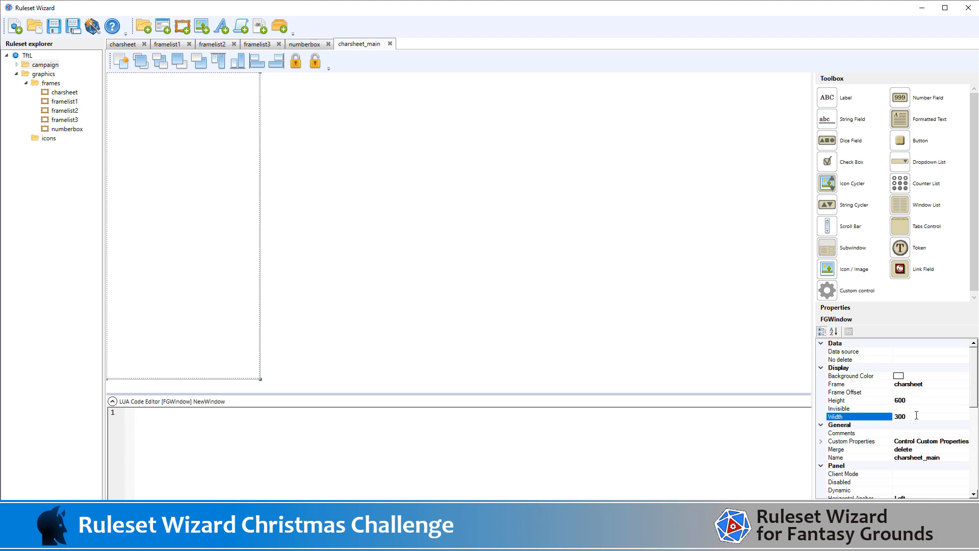
{"action": "double_click", "coordinate": [915, 416]}
{"action": "type", "text": "500"}
Step: Set the charsheet_main window's frame offset to 5,5,5,5
{"action": "left_click", "coordinate": [922, 402]}
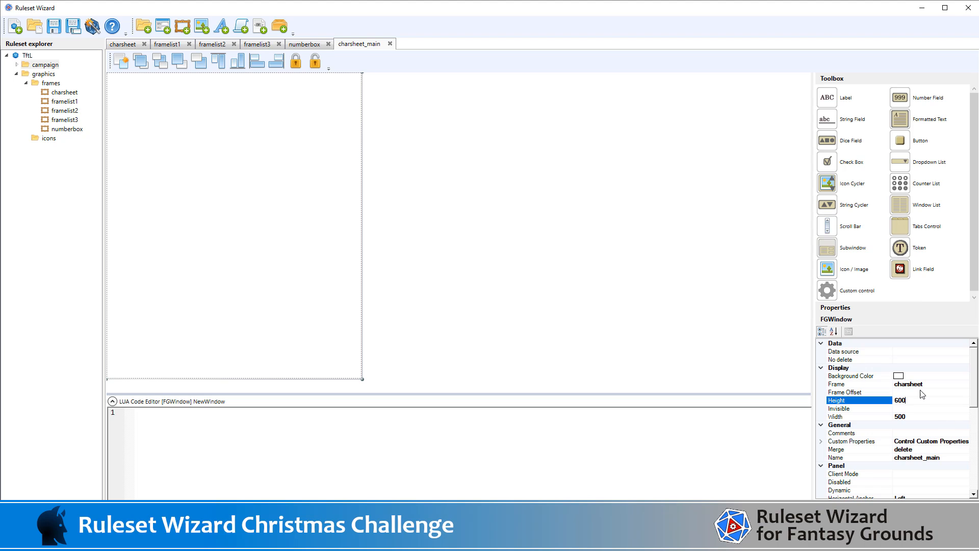
{"action": "left_click", "coordinate": [921, 392]}
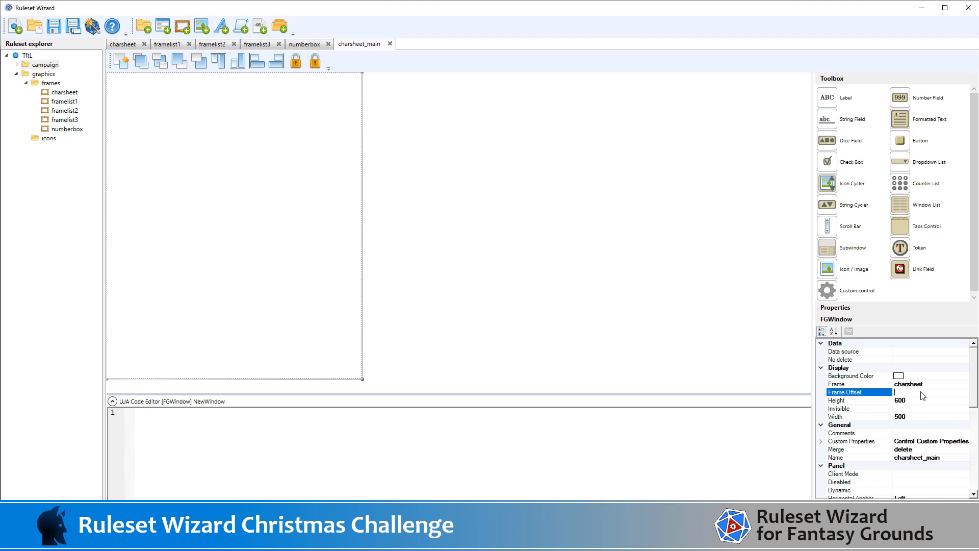
{"action": "type", "text": "5,5,5,5"}
Step: Clear the frame assigned to the charsheet_main window
{"action": "left_click", "coordinate": [945, 386]}
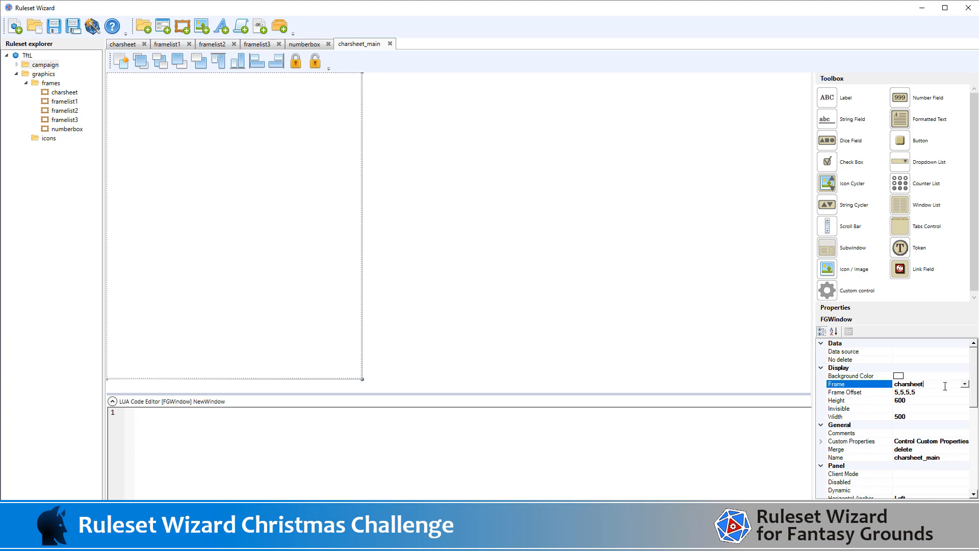
{"action": "double_click", "coordinate": [907, 383]}
{"action": "key", "text": "BackSpace"}
{"action": "scroll", "coordinate": [964, 394], "scroll_direction": "down", "scroll_amount": 3}
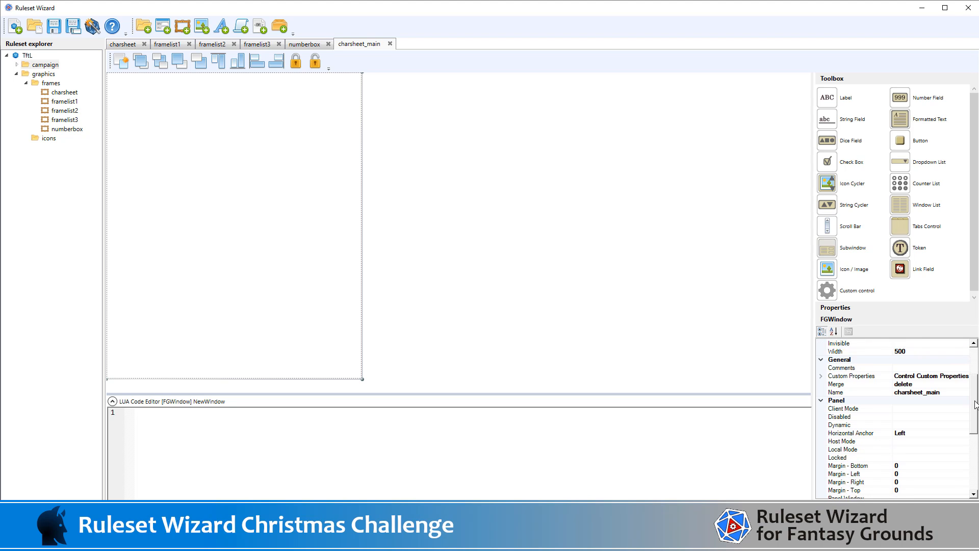
{"action": "left_click_drag", "start_coordinate": [976, 404], "coordinate": [973, 466]}
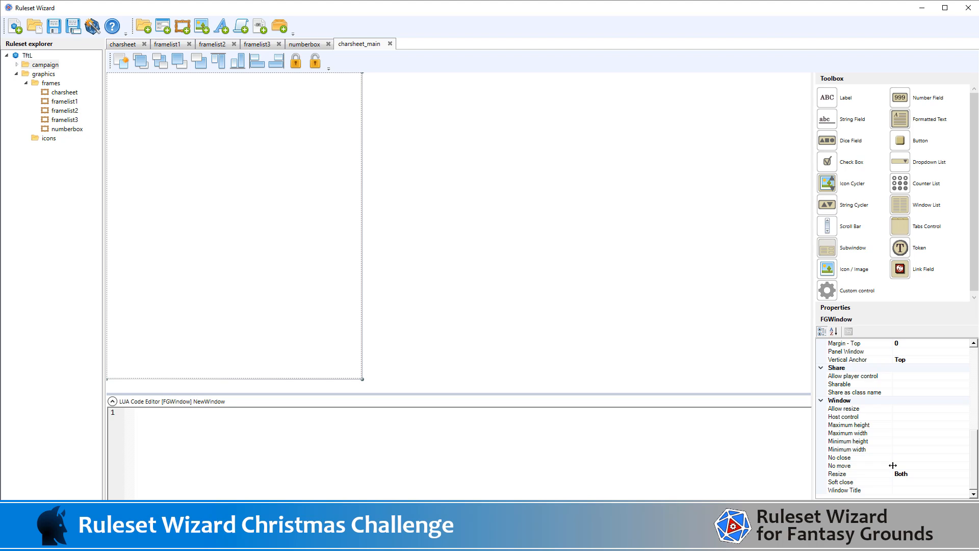
{"action": "scroll", "coordinate": [915, 461], "scroll_direction": "up", "scroll_amount": 10}
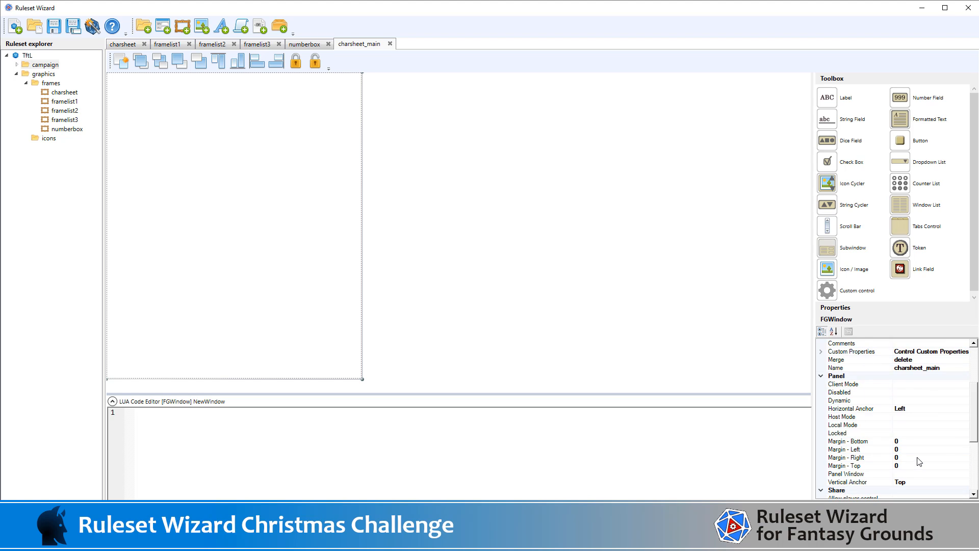
Step: Save the project as TftL.rwp in the TftL rulesets folder and export the ruleset as TftL.pak to the rulesets folder
{"action": "left_click", "coordinate": [53, 30]}
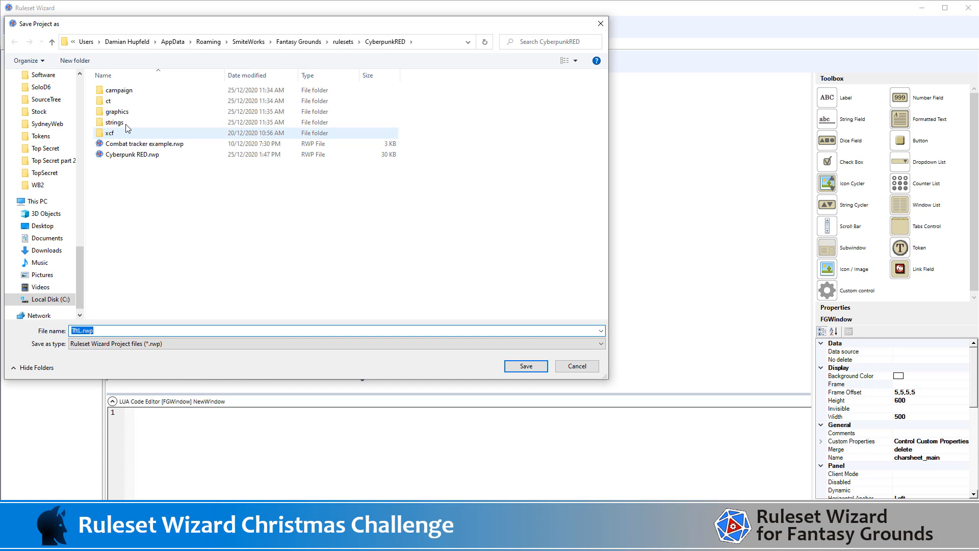
{"action": "left_click", "coordinate": [343, 43]}
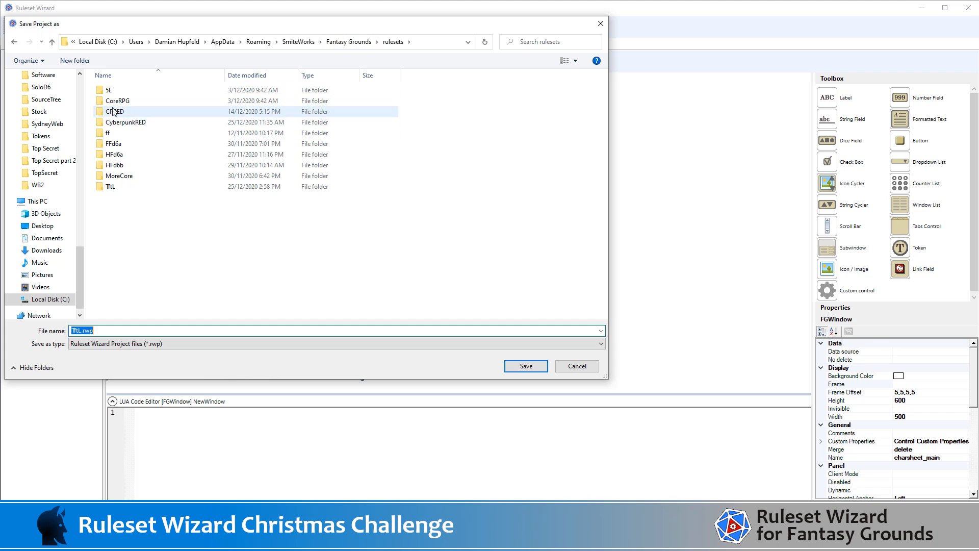
{"action": "double_click", "coordinate": [111, 187]}
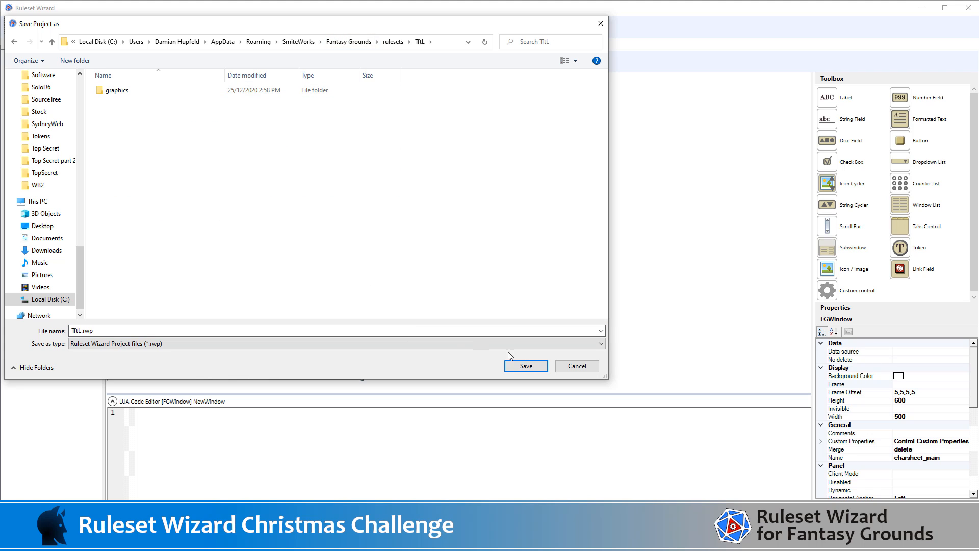
{"action": "left_click", "coordinate": [525, 366]}
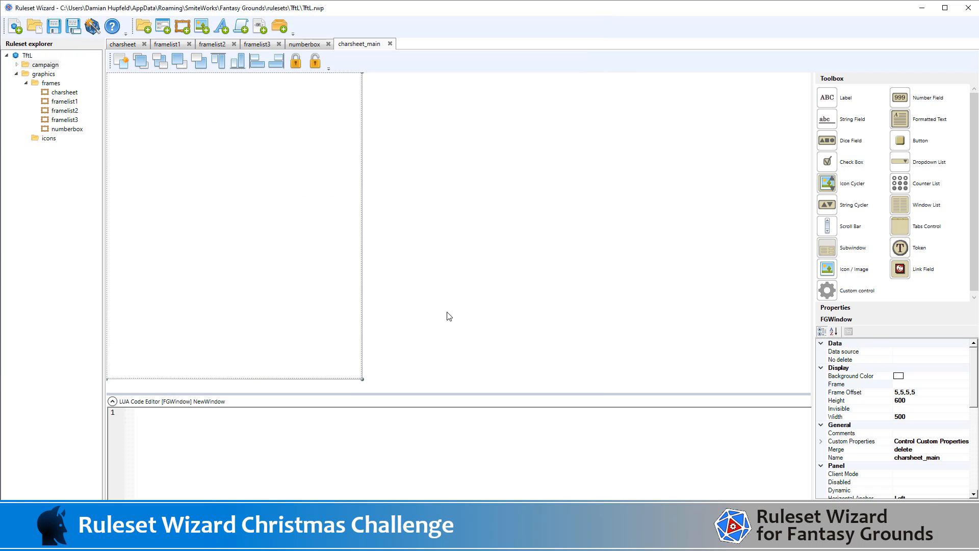
{"action": "left_click", "coordinate": [93, 27]}
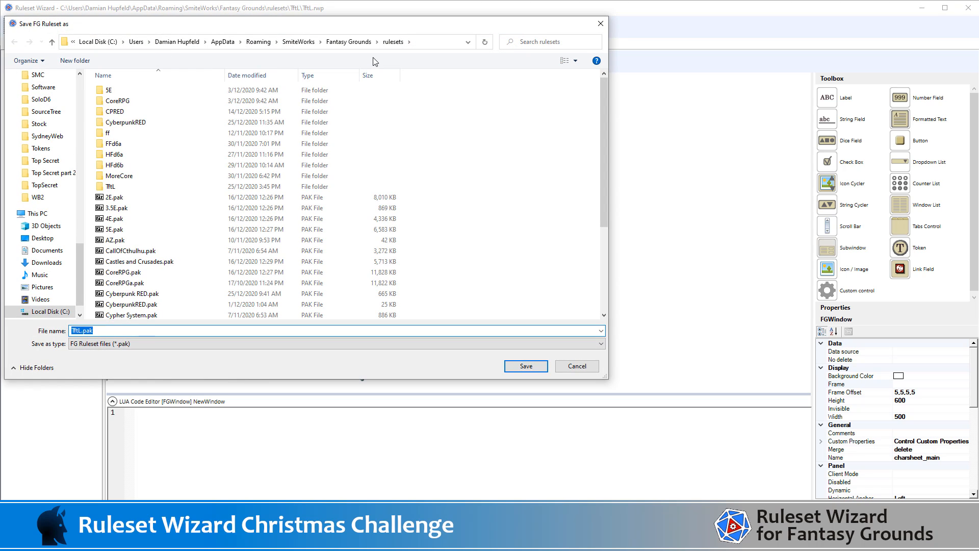
{"action": "left_click", "coordinate": [525, 365]}
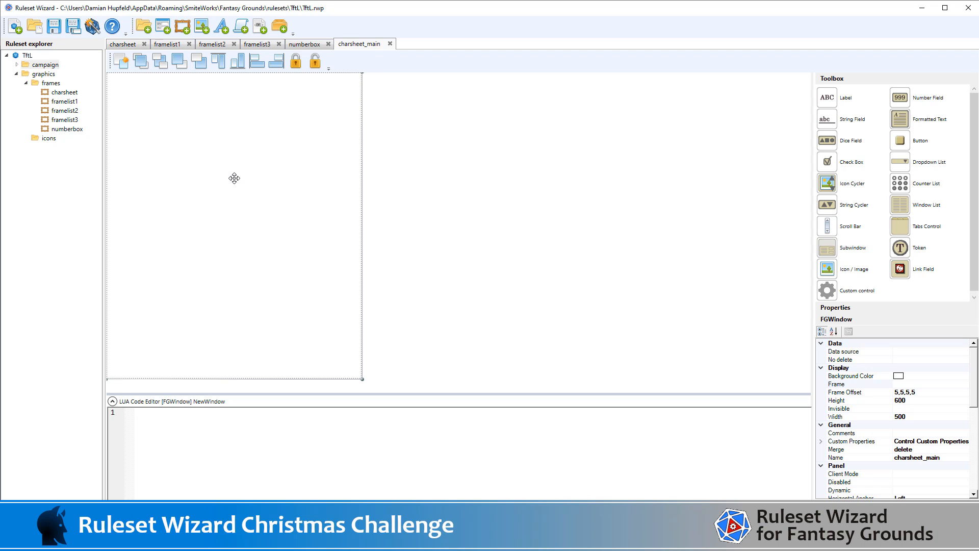
Step: Switch to Adobe Acrobat Reader to check the layout of the Tales From The Loop character sheet, and return to Ruleset Wizard
{"action": "left_click", "coordinate": [836, 540]}
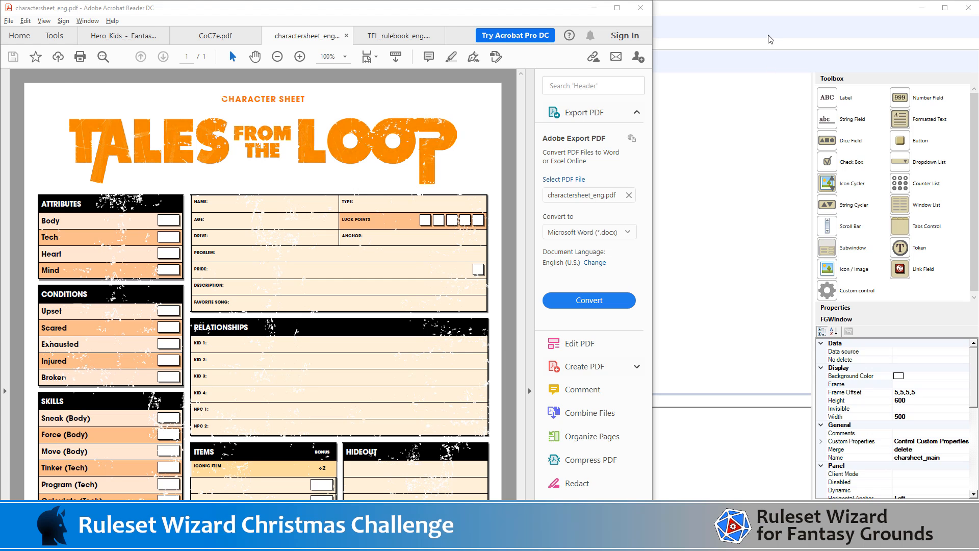
{"action": "key", "text": "alt+Tab"}
{"action": "left_click", "coordinate": [832, 171]}
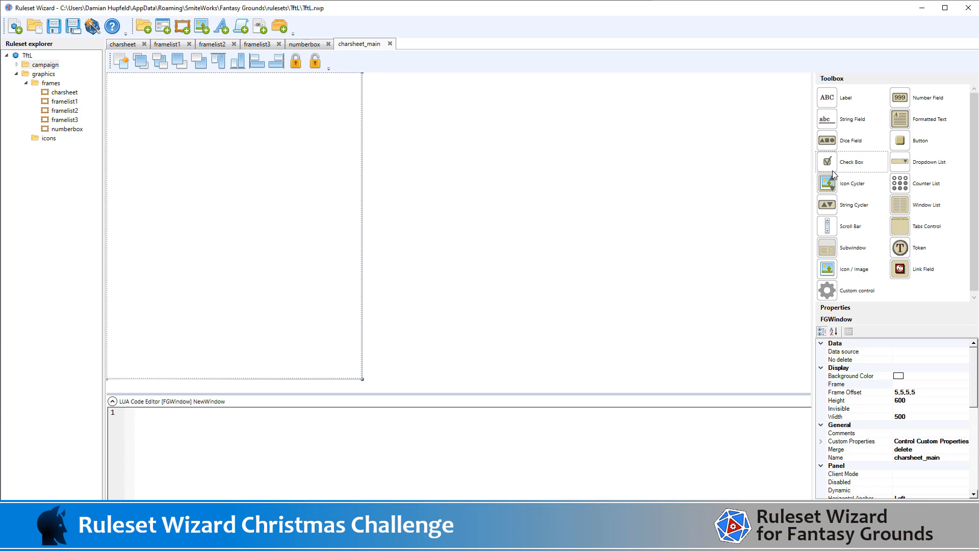
{"action": "left_click", "coordinate": [830, 176]}
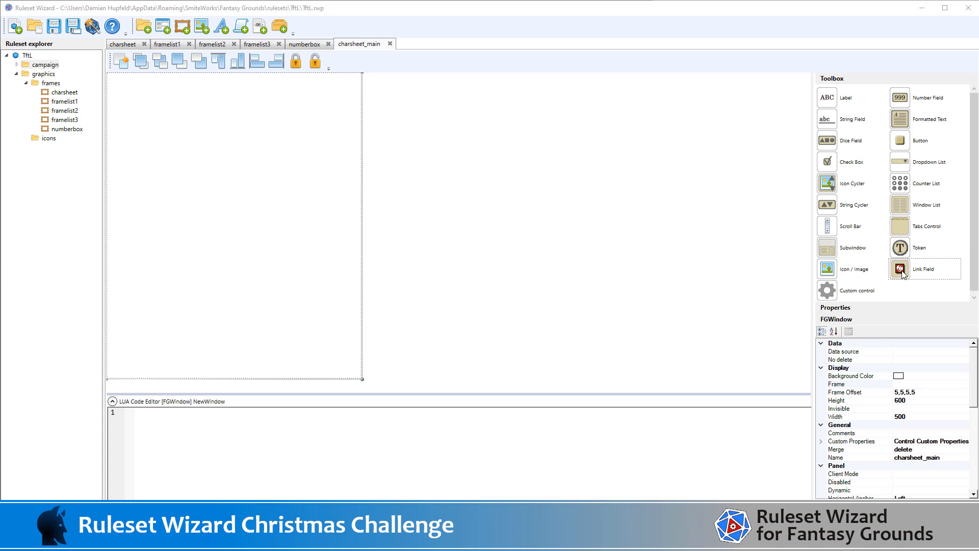
Step: Add an Icon / Image control in the upper left corner of charsheet_main and set its X and Y positions to 5
{"action": "left_click_drag", "start_coordinate": [851, 271], "coordinate": [120, 87]}
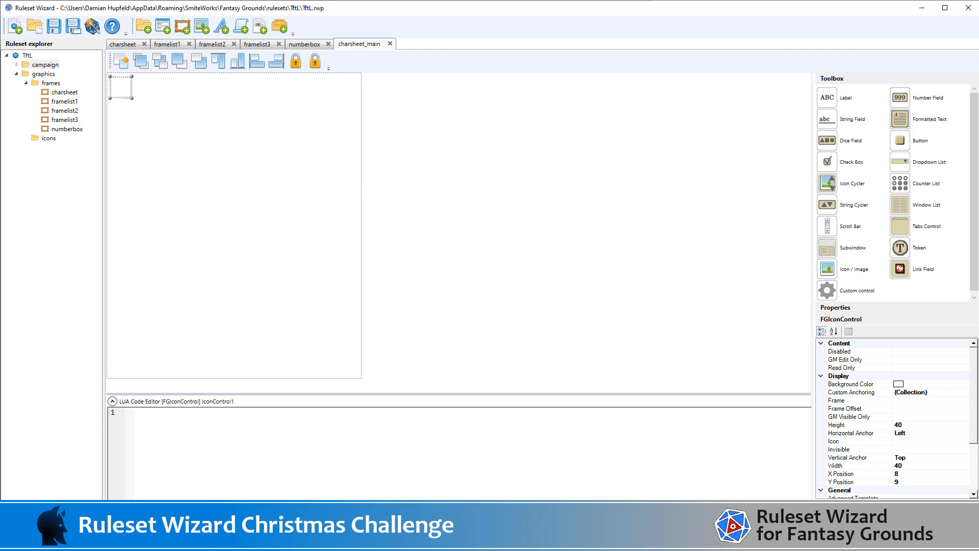
{"action": "left_click", "coordinate": [922, 474]}
{"action": "type", "text": "5"}
{"action": "left_click", "coordinate": [928, 482]}
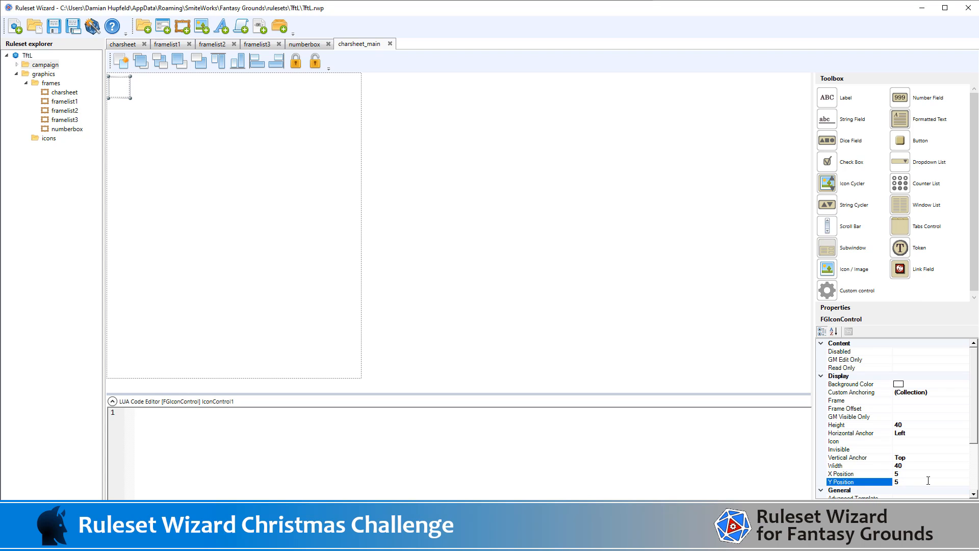
{"action": "type", "text": "5"}
Step: Set the icon control's frame to listframe1 and its frame offset to 5,0,5,0
{"action": "left_click", "coordinate": [903, 402]}
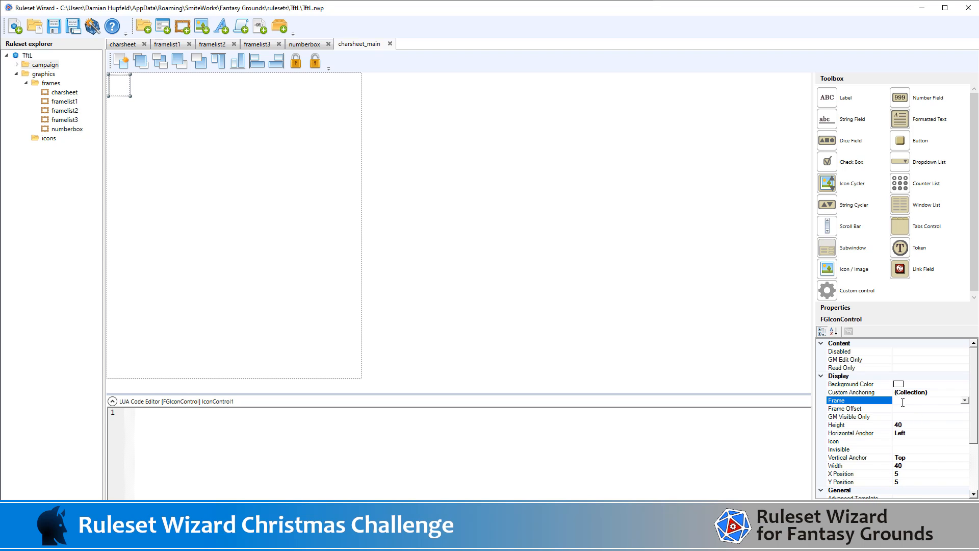
{"action": "type", "text": "fra"}
{"action": "left_click_drag", "start_coordinate": [911, 401], "coordinate": [882, 404]}
{"action": "type", "text": "list"}
{"action": "left_click", "coordinate": [918, 408]}
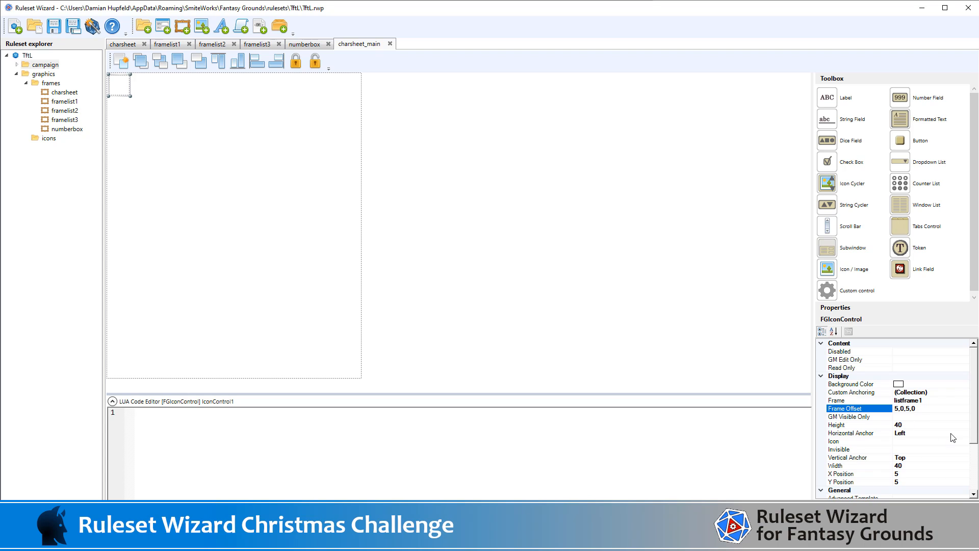
Step: Rename the icon control as statsframe
{"action": "left_click_drag", "start_coordinate": [974, 412], "coordinate": [974, 475]}
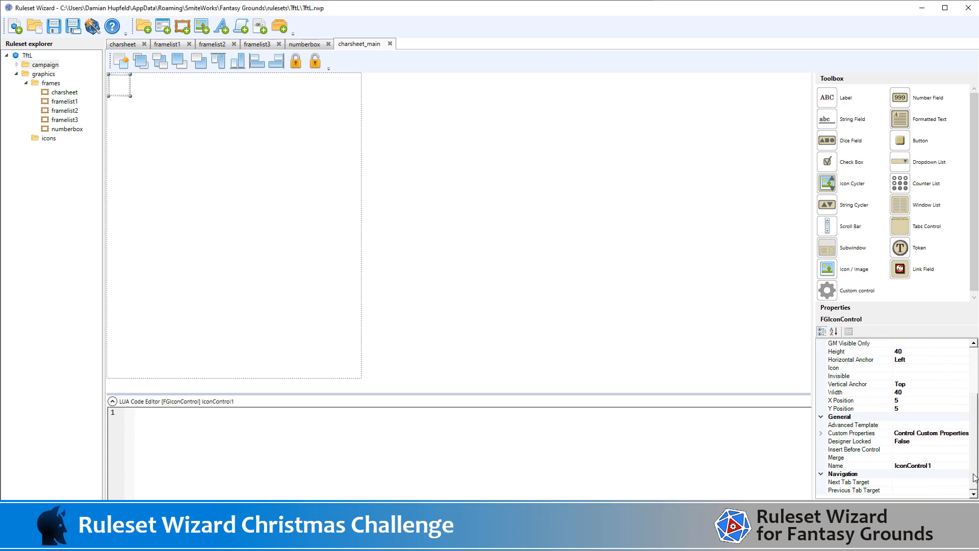
{"action": "left_click", "coordinate": [952, 468]}
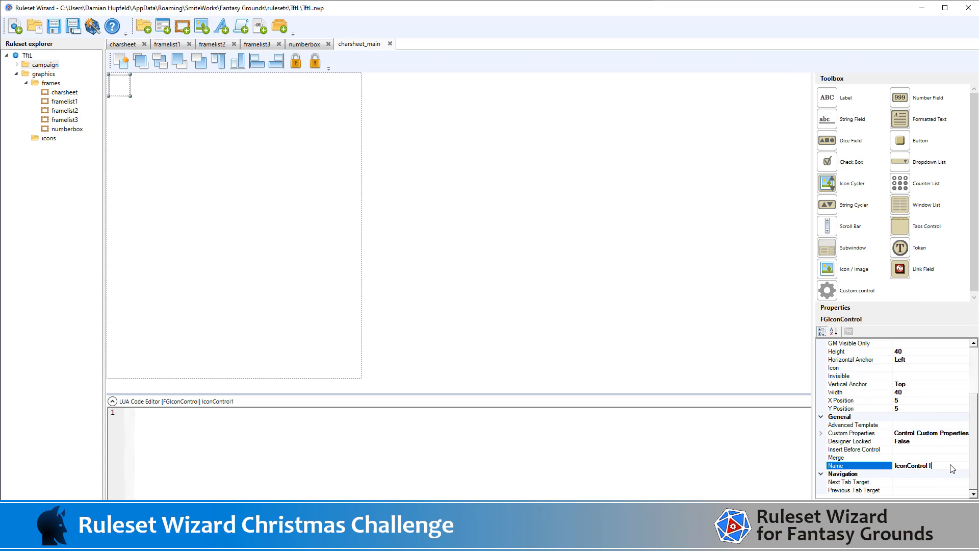
{"action": "left_click", "coordinate": [840, 464]}
{"action": "type", "text": "stats_frame"}
{"action": "left_click", "coordinate": [973, 357]}
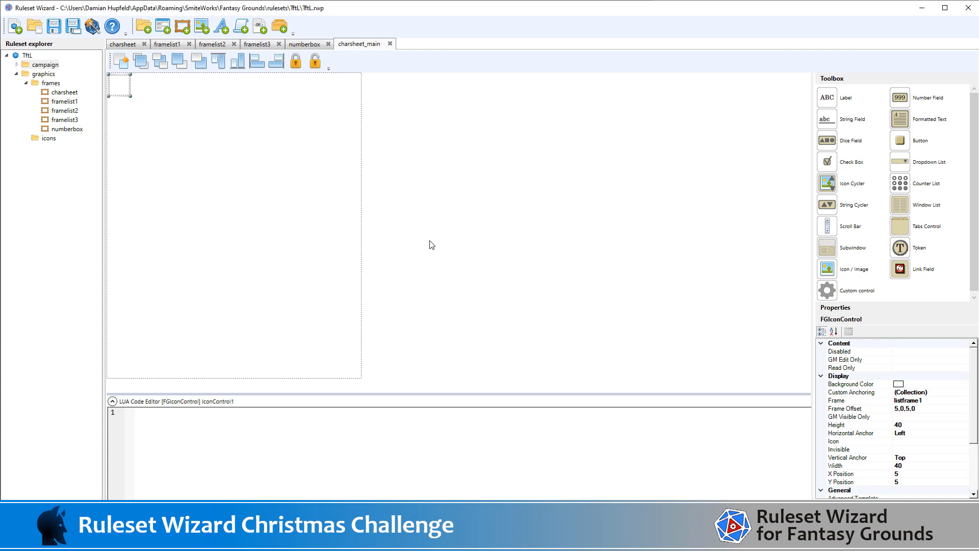
{"action": "left_click", "coordinate": [445, 255]}
Step: Set the statsframe control's height to 120 and its width to 200
{"action": "left_click", "coordinate": [122, 85]}
{"action": "left_click", "coordinate": [920, 426]}
{"action": "double_click", "coordinate": [920, 425]}
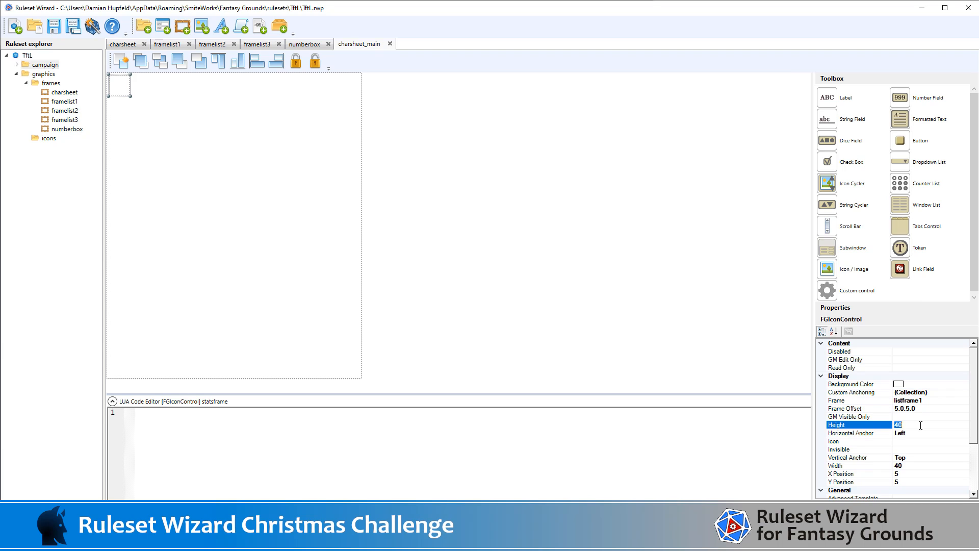
{"action": "type", "text": "120"}
{"action": "key", "text": "Return"}
{"action": "left_click", "coordinate": [914, 465]}
{"action": "key", "text": "BackSpace"}
{"action": "key", "text": "BackSpace"}
{"action": "type", "text": "20"}
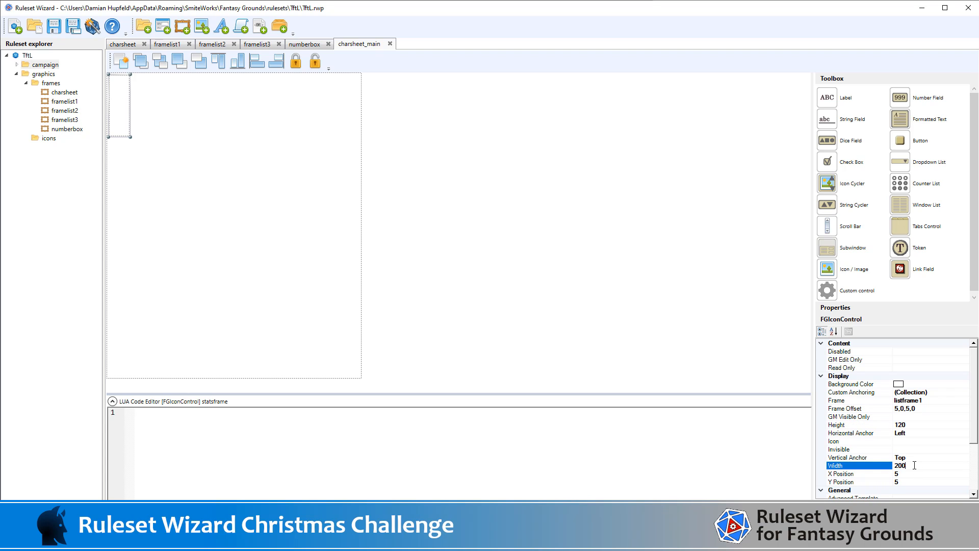
{"action": "type", "text": "0"}
{"action": "key", "text": "Return"}
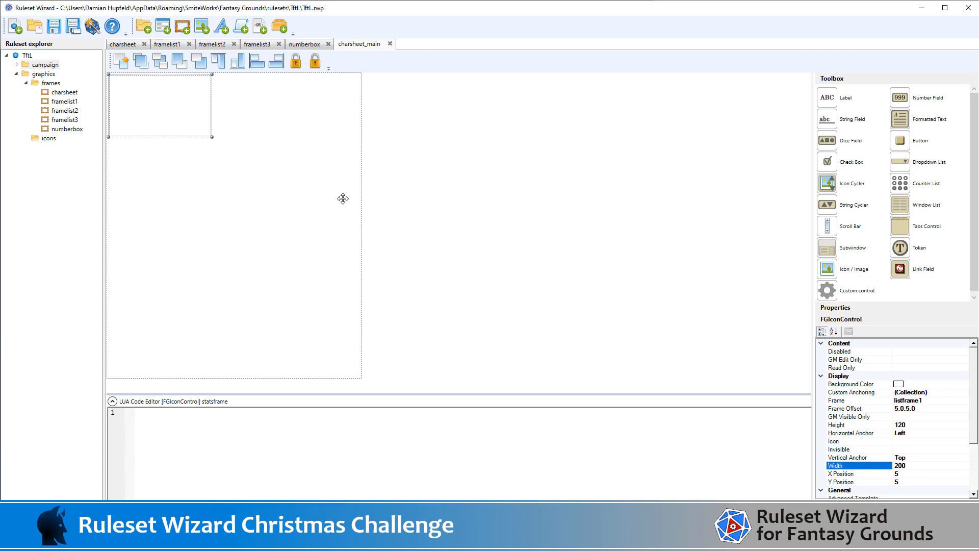
{"action": "left_click", "coordinate": [428, 203]}
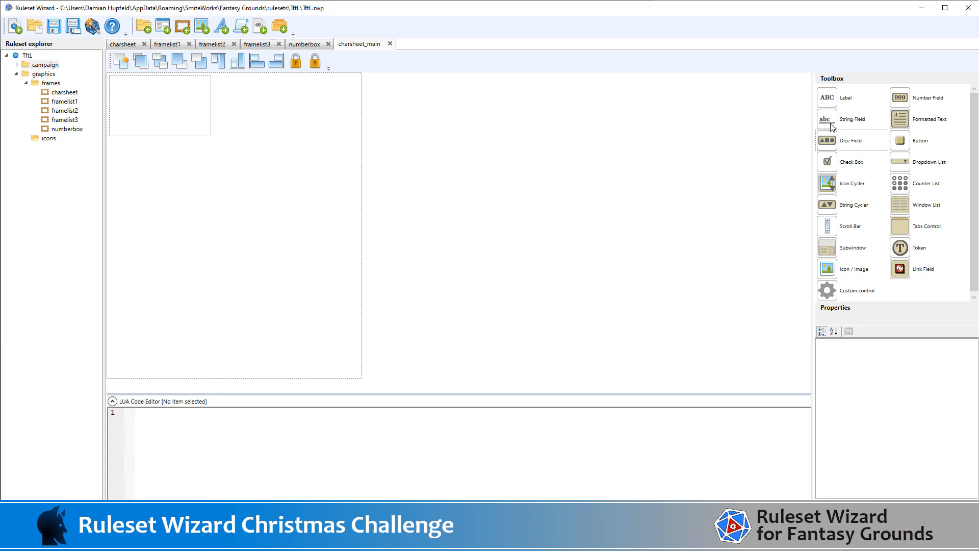
Step: Add a Label control in the upper left of the stats frame on charsheet_main and name it stats_heading
{"action": "left_click_drag", "start_coordinate": [826, 104], "coordinate": [138, 82]}
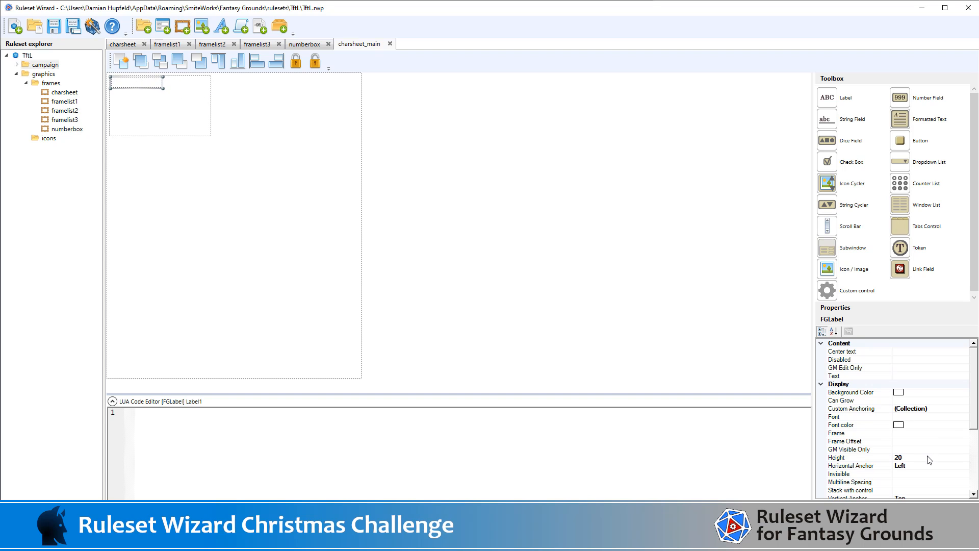
{"action": "left_click_drag", "start_coordinate": [974, 387], "coordinate": [975, 436]}
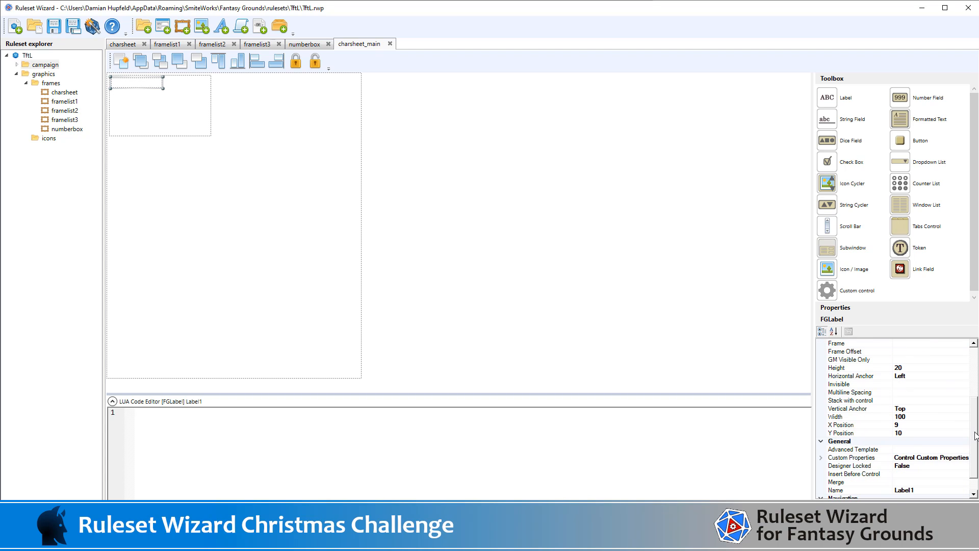
{"action": "left_click", "coordinate": [925, 488]}
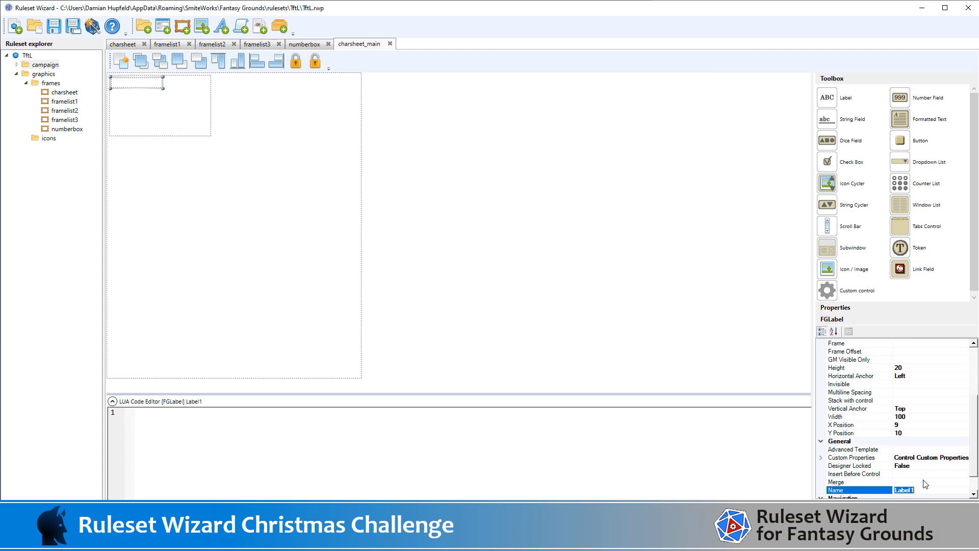
{"action": "type", "text": "stats_heading"}
Step: Check the section heading on the PDF character sheet, then set the label's text to ATTRIBUTES and its font color to White
{"action": "scroll", "coordinate": [926, 439], "scroll_direction": "up", "scroll_amount": 4}
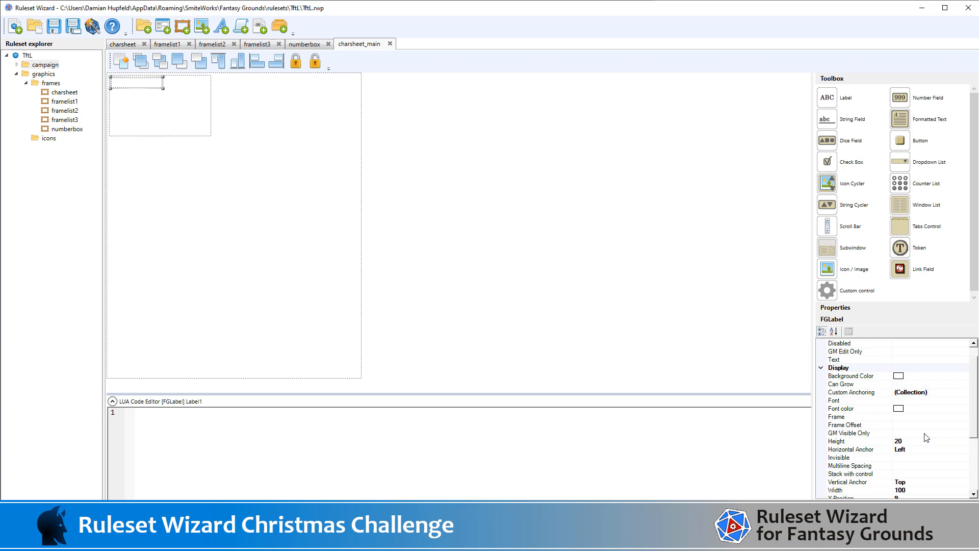
{"action": "left_click", "coordinate": [918, 376]}
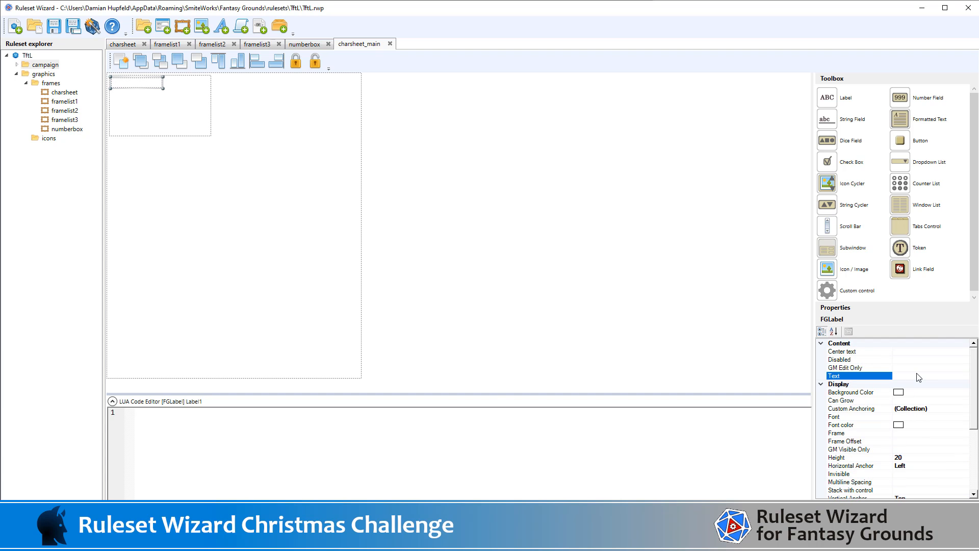
{"action": "key", "text": "alt+Tab"}
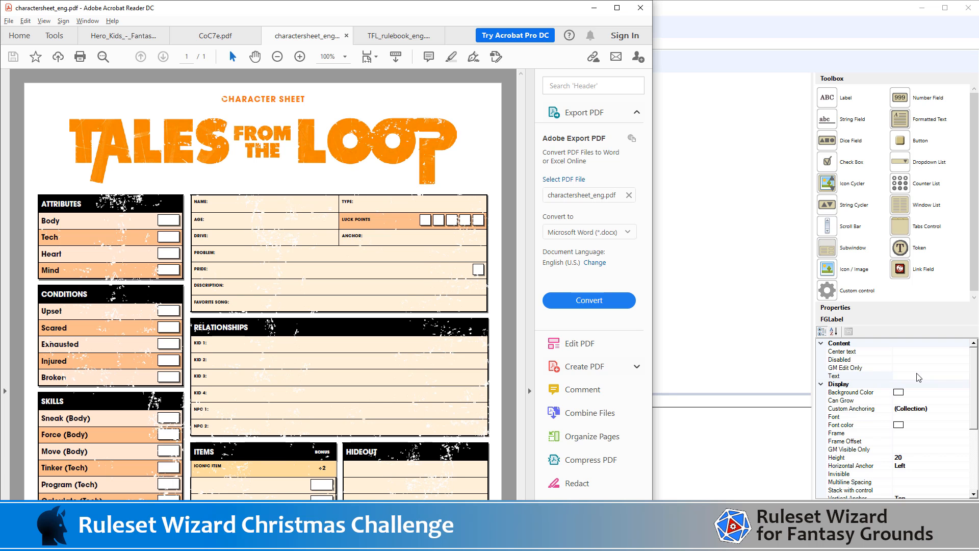
{"action": "key", "text": "alt+Tab"}
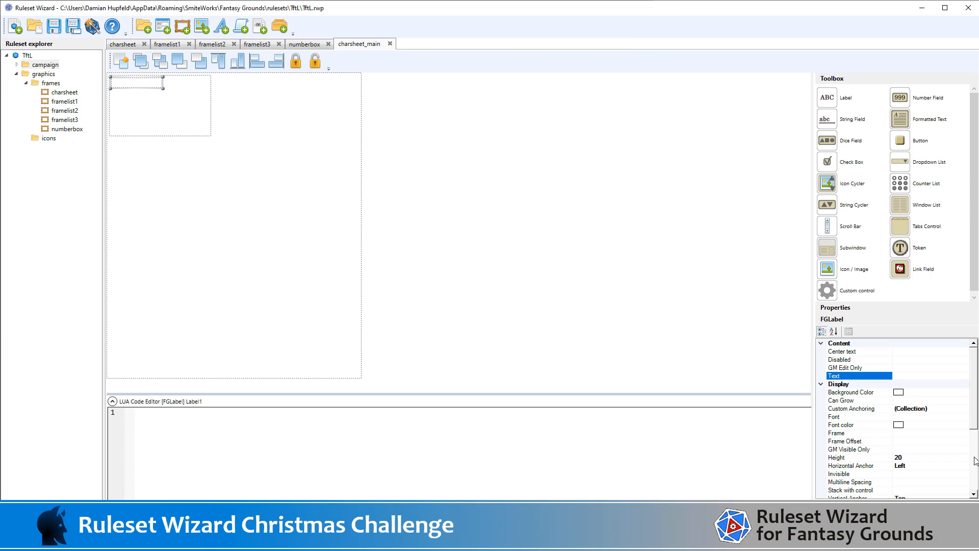
{"action": "left_click", "coordinate": [907, 374]}
{"action": "type", "text": "ATTRIBUTES"}
{"action": "left_click", "coordinate": [908, 427]}
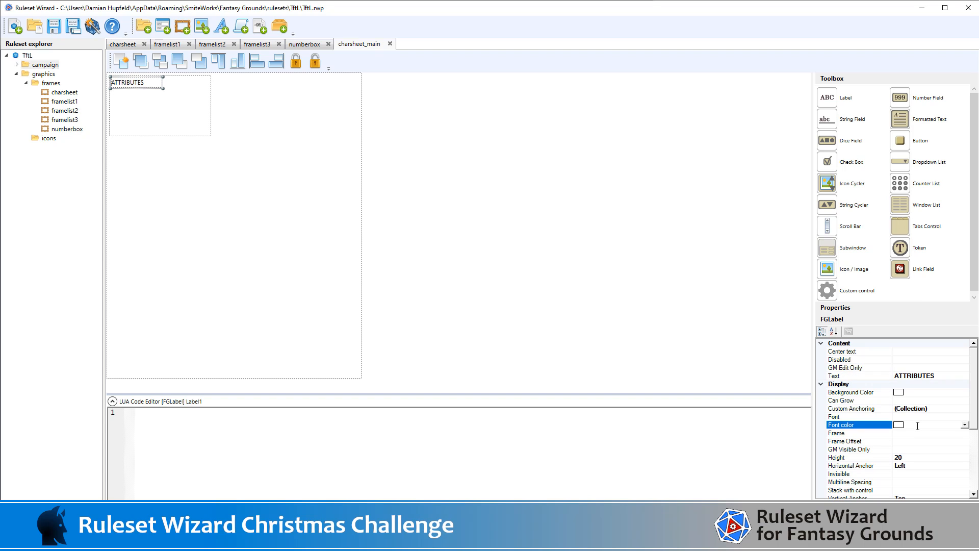
{"action": "type", "text": "White"}
Step: Rename the ATTRIBUTES label as att_heading
{"action": "scroll", "coordinate": [975, 413], "scroll_direction": "down", "scroll_amount": 1}
{"action": "scroll", "coordinate": [975, 414], "scroll_direction": "down", "scroll_amount": 5}
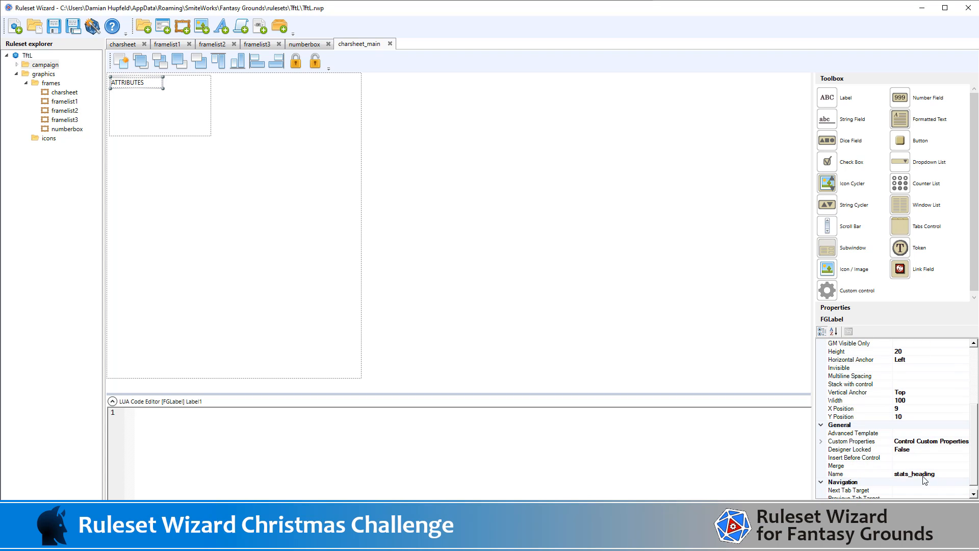
{"action": "left_click", "coordinate": [909, 475]}
{"action": "key", "text": "shift+Home"}
{"action": "type", "text": "attr"}
{"action": "key", "text": "BackSpace"}
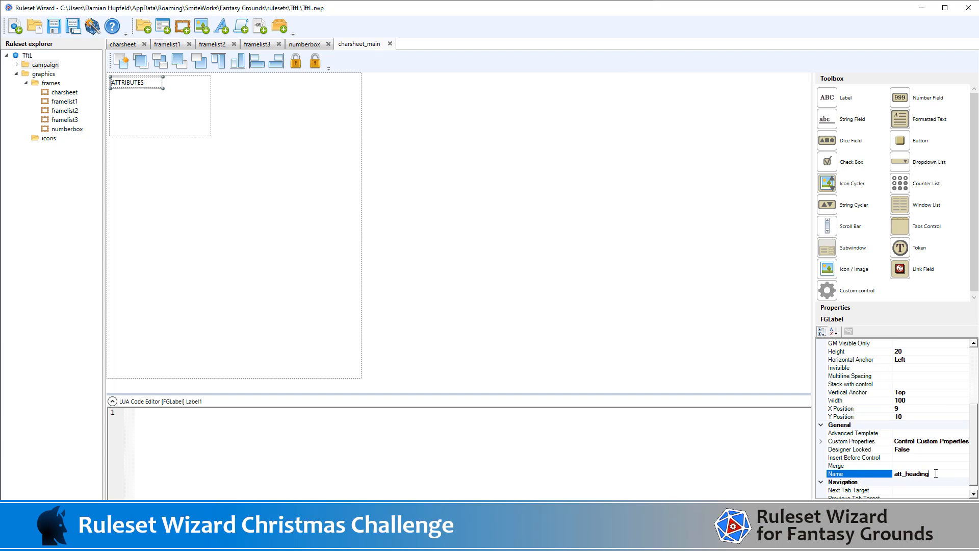
Step: Set the ATTRIBUTES label's X position to 10 and its Y position to 2
{"action": "scroll", "coordinate": [924, 437], "scroll_direction": "down", "scroll_amount": 1}
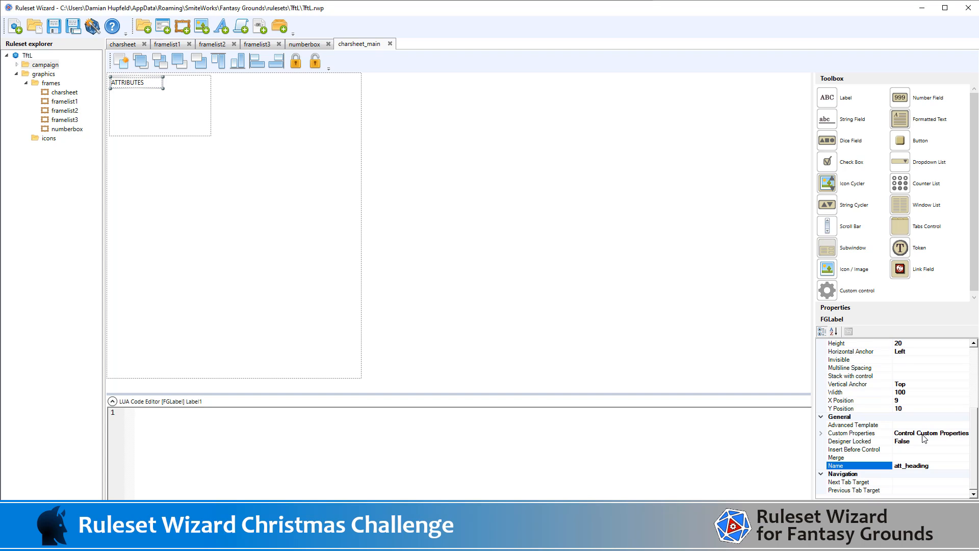
{"action": "left_click", "coordinate": [914, 400]}
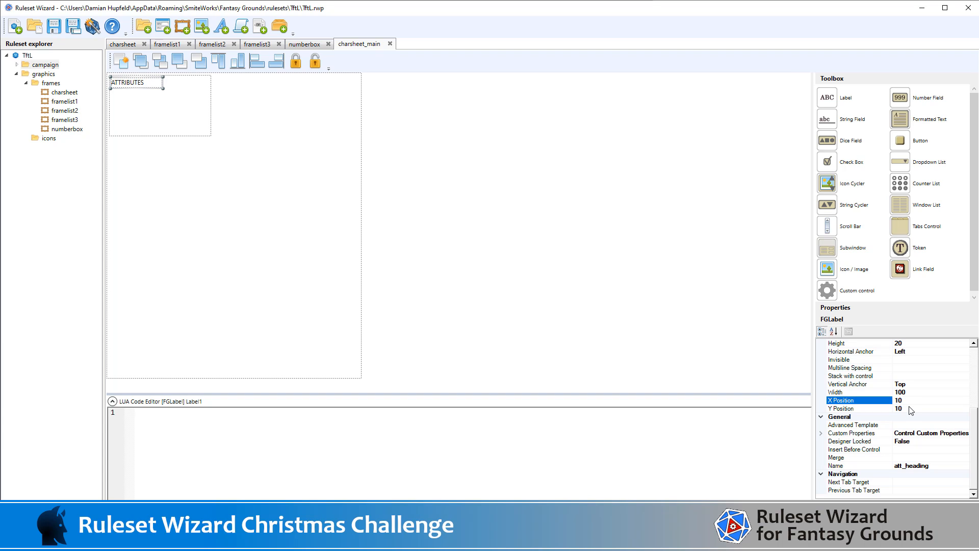
{"action": "left_click", "coordinate": [911, 407]}
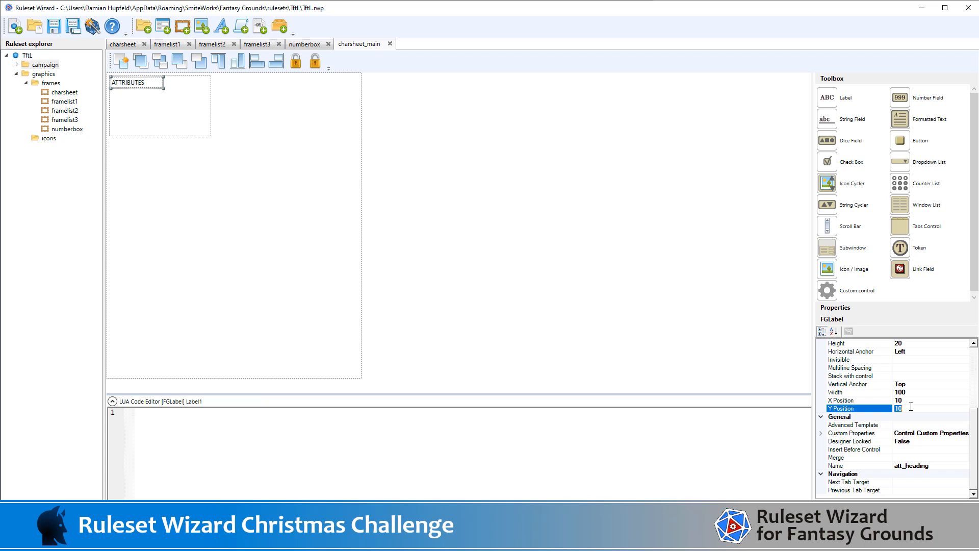
{"action": "key", "text": "Return"}
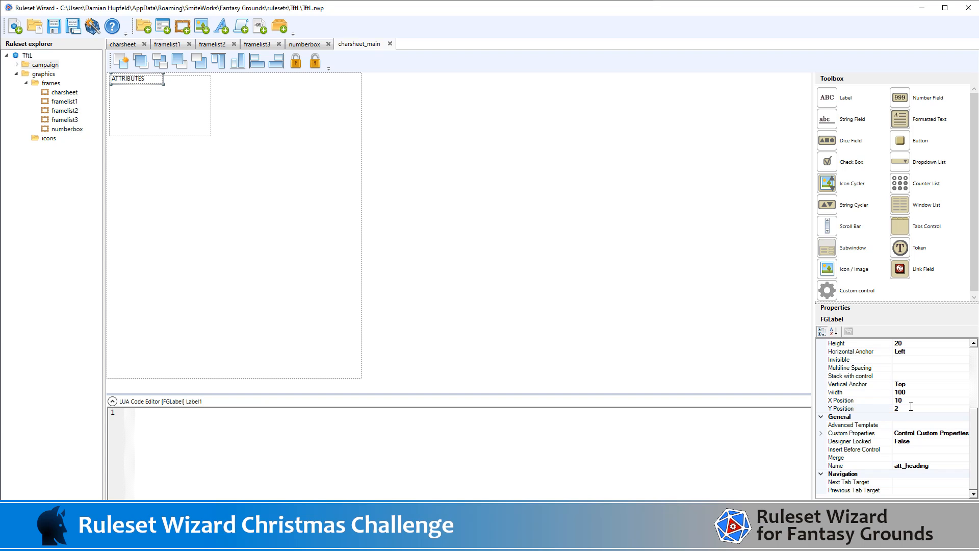
Step: Set the ATTRIBUTES label's Y position to 7
{"action": "left_click", "coordinate": [908, 407]}
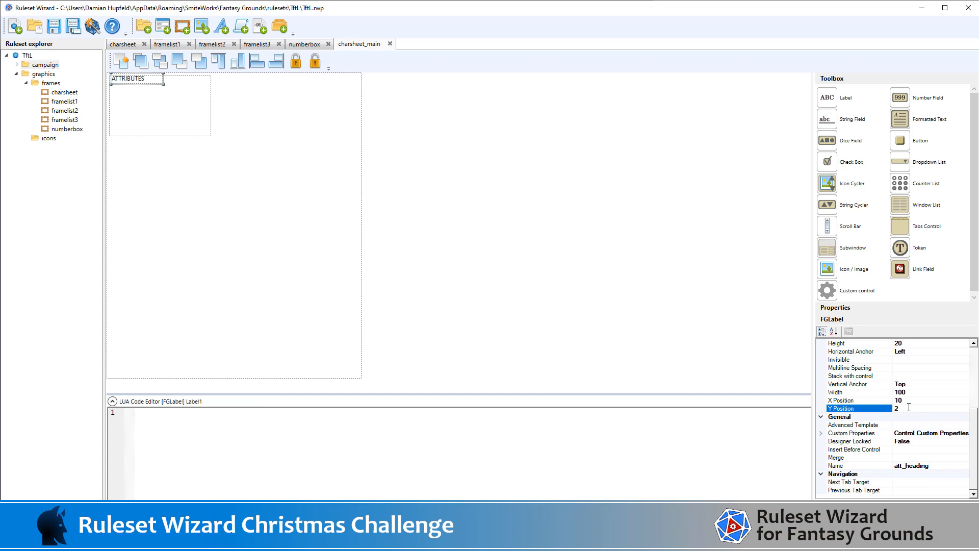
{"action": "left_click_drag", "start_coordinate": [908, 407], "coordinate": [880, 409]}
{"action": "left_click", "coordinate": [931, 400]}
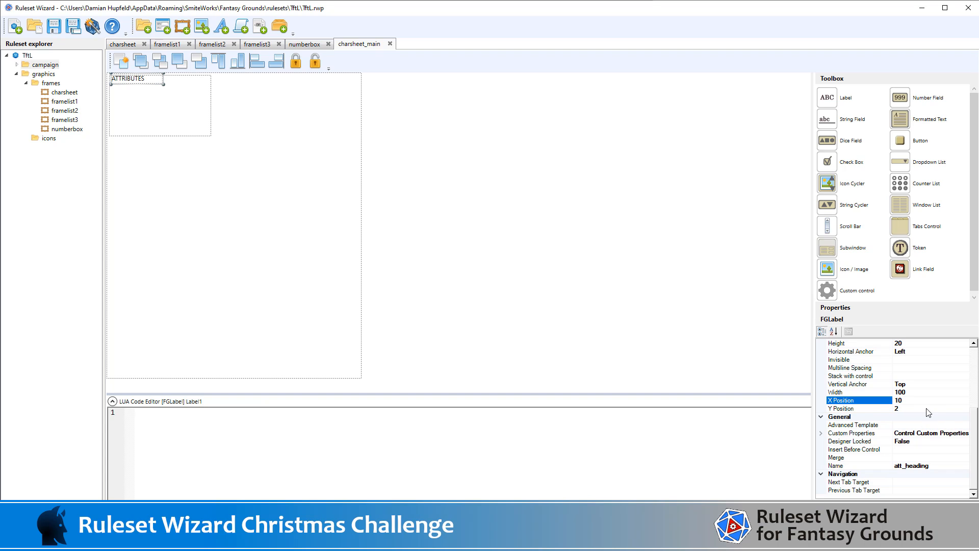
{"action": "left_click", "coordinate": [927, 408]}
{"action": "left_click", "coordinate": [846, 410]}
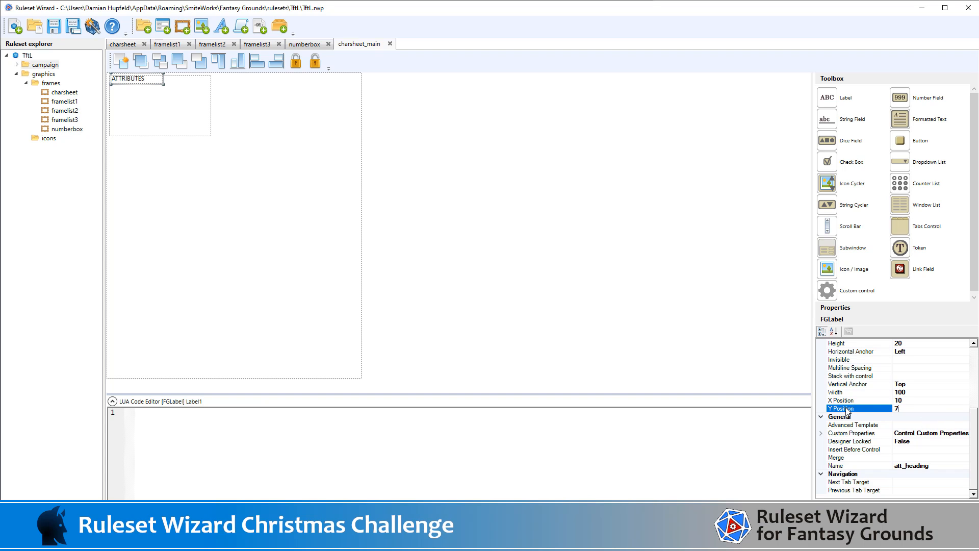
{"action": "type", "text": "7"}
{"action": "left_click", "coordinate": [930, 399]}
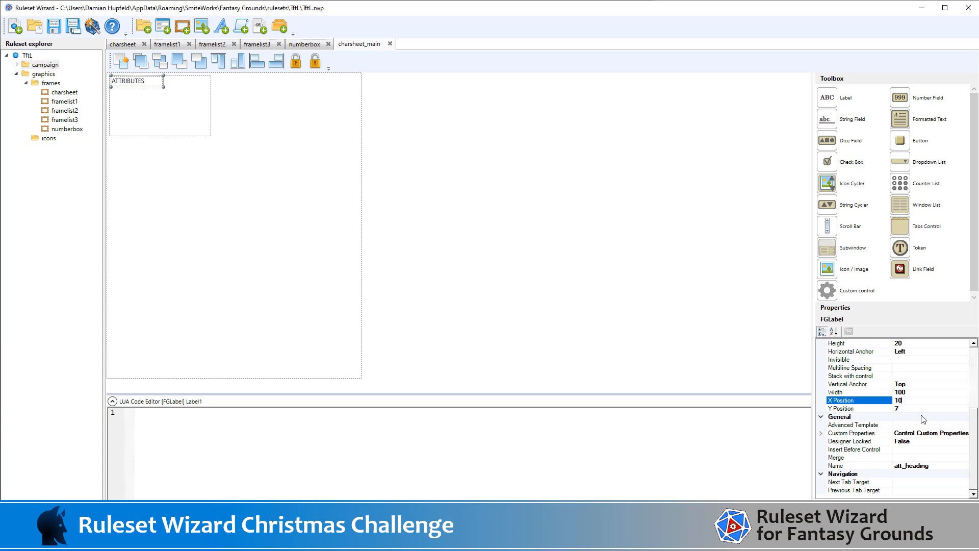
Step: Set the ATTRIBUTES label's font to reference-b
{"action": "scroll", "coordinate": [924, 416], "scroll_direction": "up", "scroll_amount": 5}
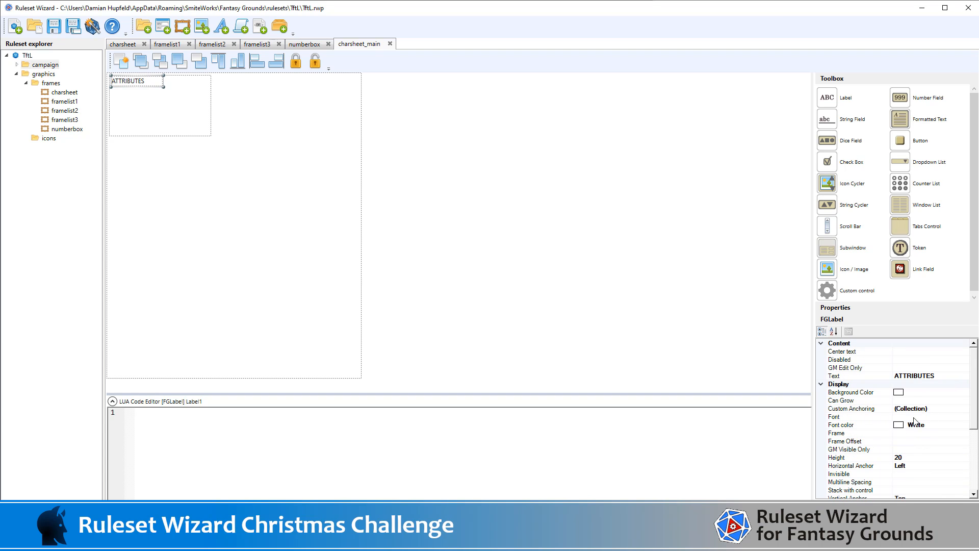
{"action": "left_click", "coordinate": [927, 416]}
{"action": "left_click", "coordinate": [966, 417]}
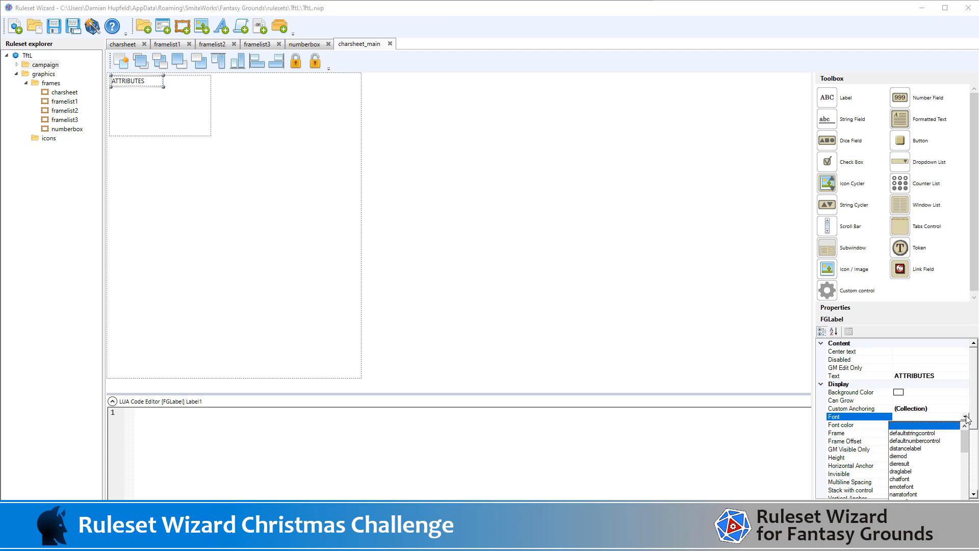
{"action": "scroll", "coordinate": [950, 457], "scroll_direction": "down", "scroll_amount": 2}
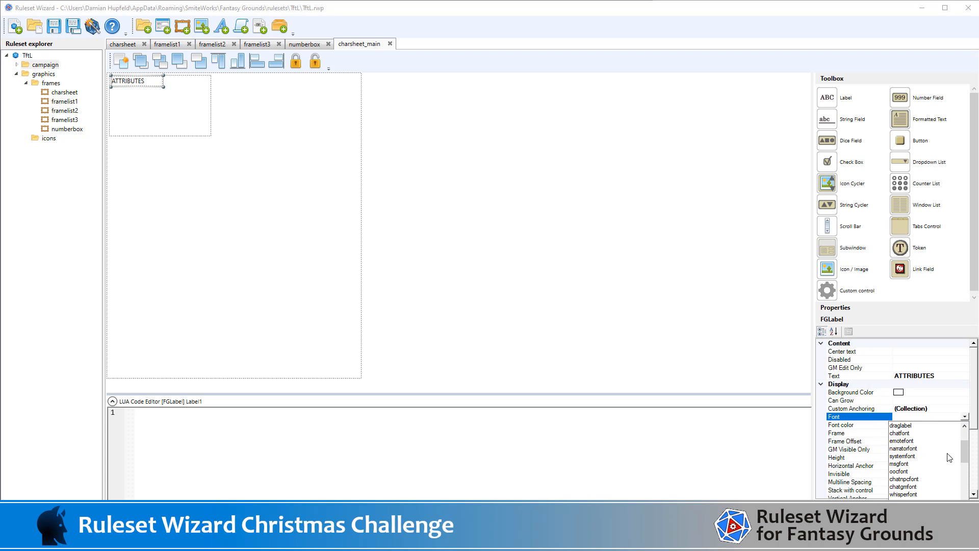
{"action": "scroll", "coordinate": [950, 457], "scroll_direction": "down", "scroll_amount": 3}
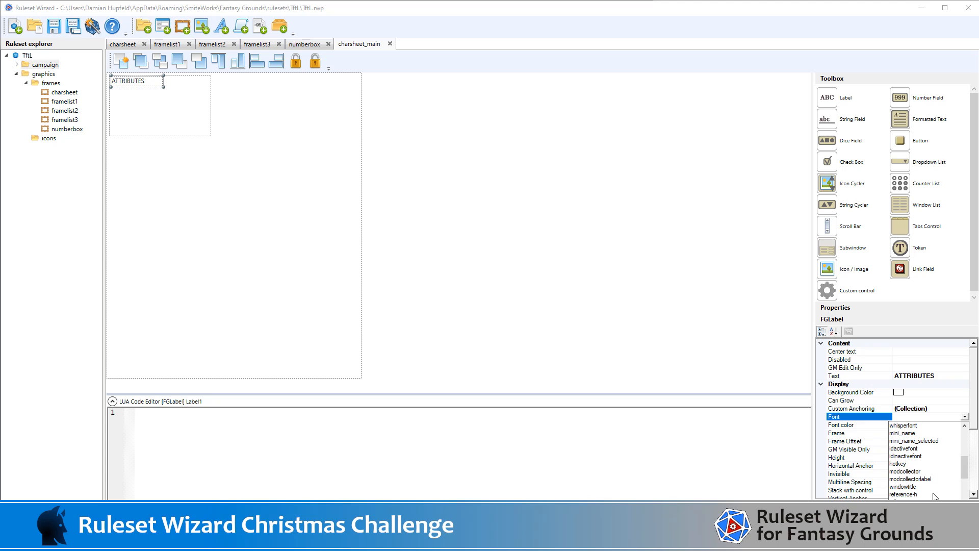
{"action": "left_click", "coordinate": [933, 508]}
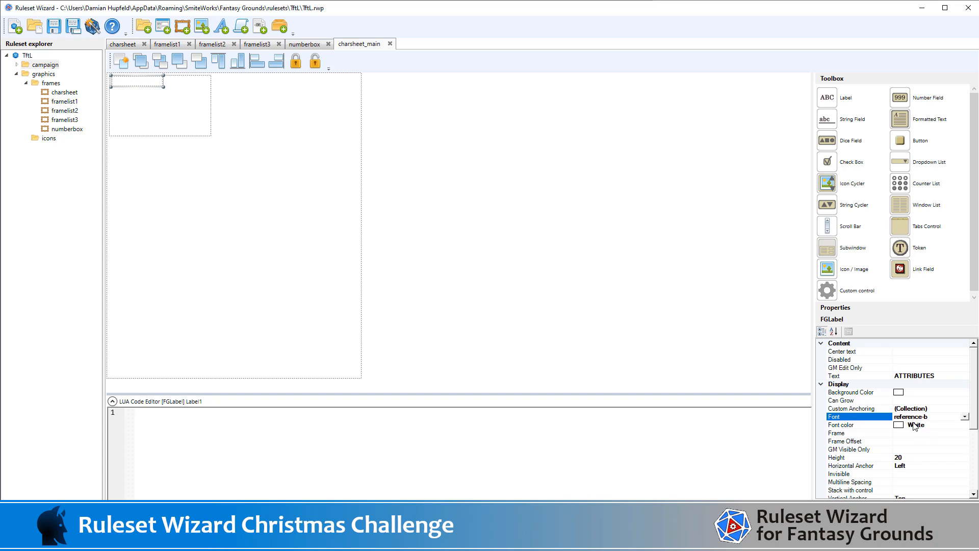
Step: Export the ruleset as TftL.pak into the Fantasy Grounds rulesets folder
{"action": "left_click", "coordinate": [561, 234]}
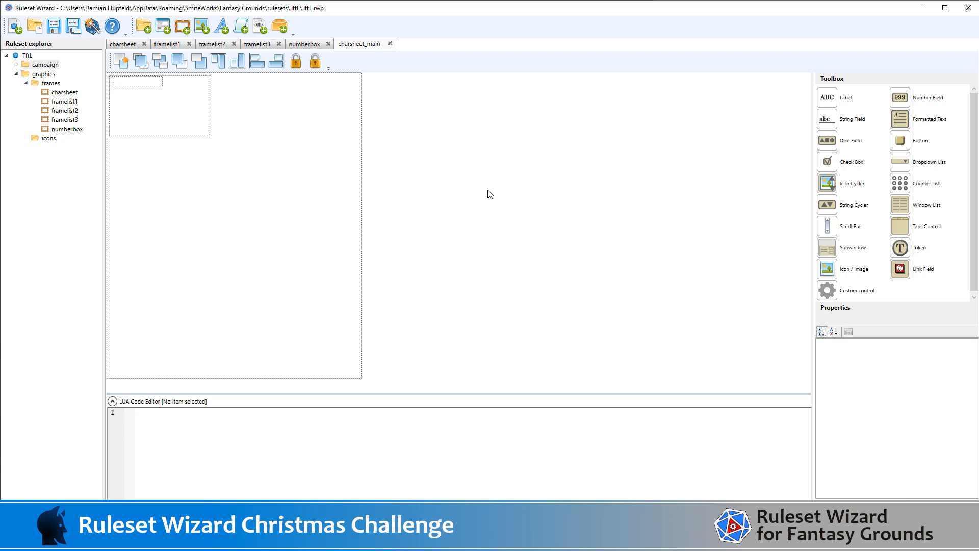
{"action": "left_click", "coordinate": [92, 29]}
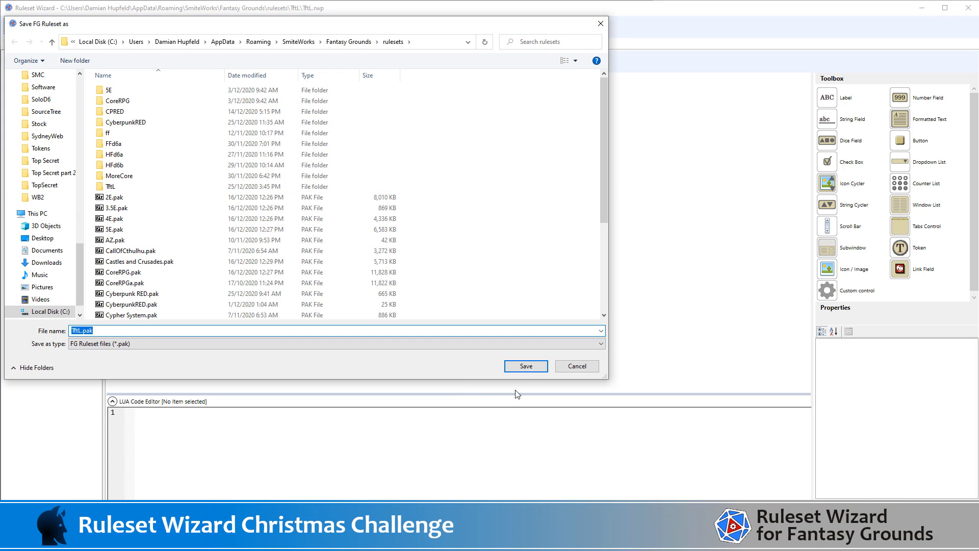
{"action": "left_click", "coordinate": [524, 367]}
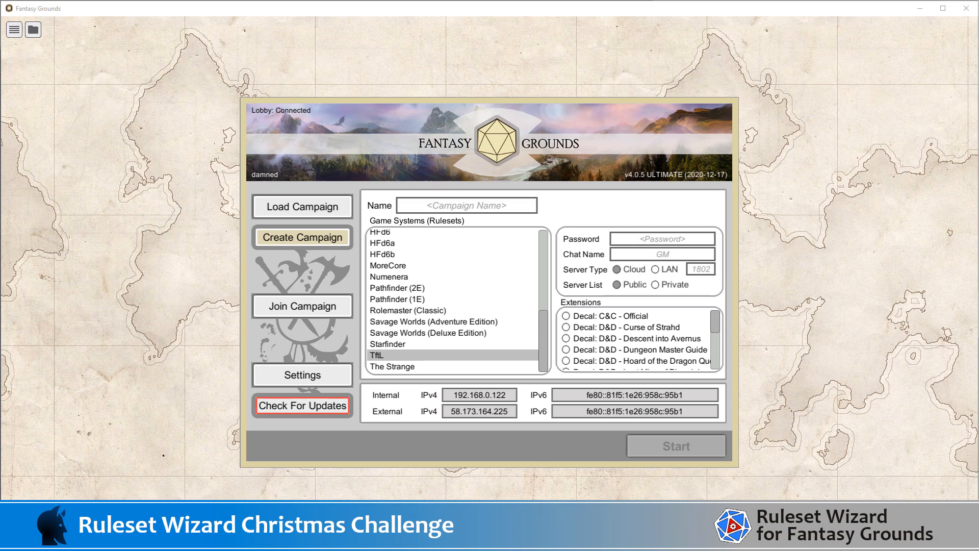
Step: In Fantasy Grounds, name the new TftL campaign Tales From The Loop and try to start it on the Cloud server
{"action": "left_click", "coordinate": [467, 209]}
{"action": "type", "text": "Tf"}
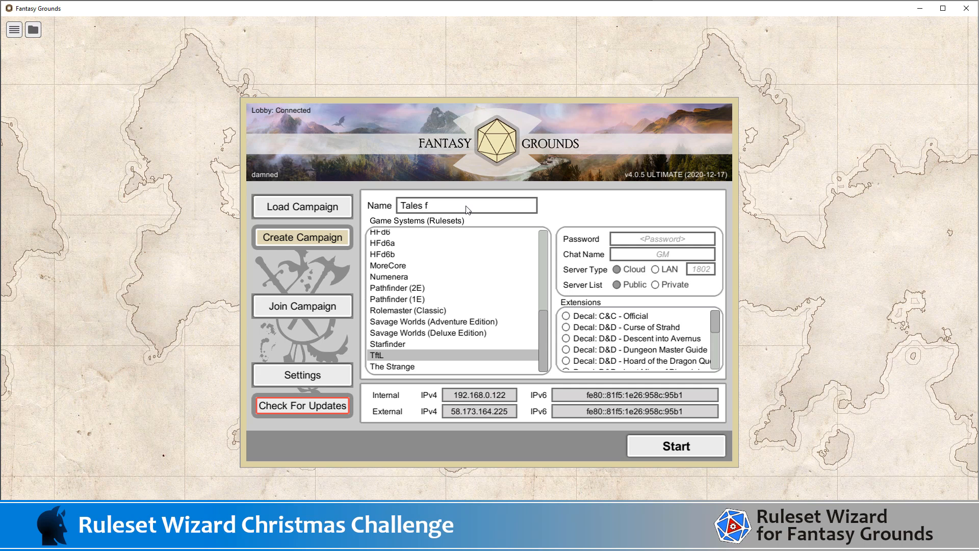
{"action": "type", "text": "les From The Loop"}
{"action": "left_click", "coordinate": [683, 448]}
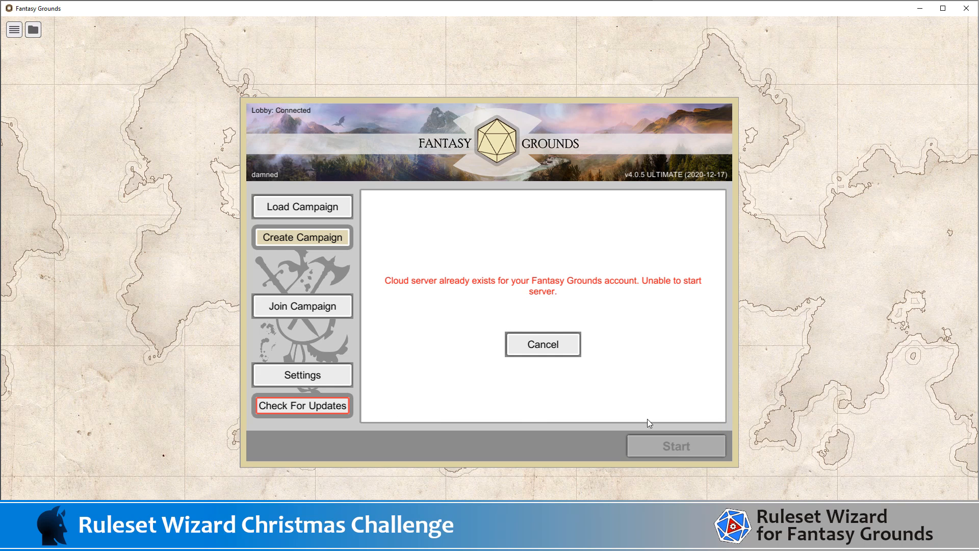
Step: Switch the new campaign's server type to LAN and start the campaign
{"action": "left_click", "coordinate": [563, 341]}
{"action": "left_click", "coordinate": [655, 269]}
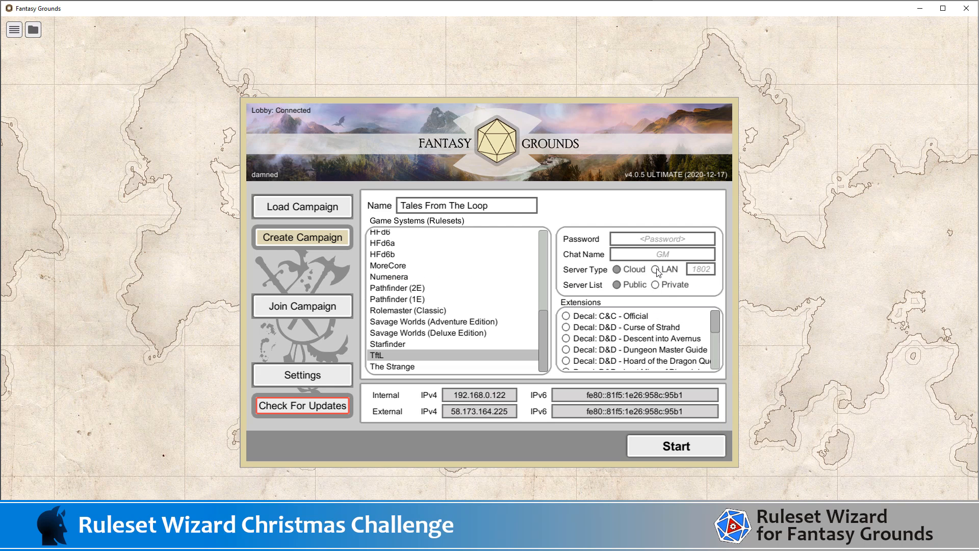
{"action": "left_click", "coordinate": [686, 446]}
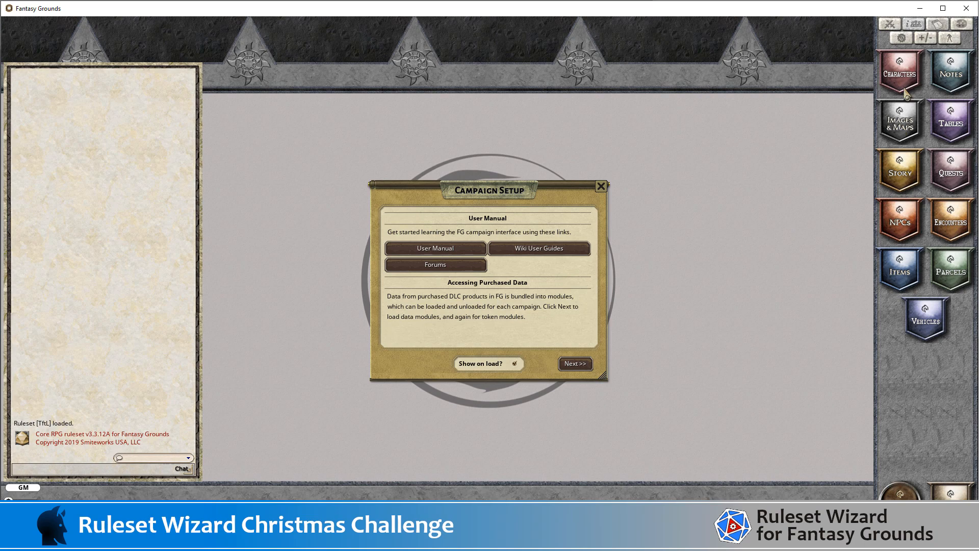
Step: Create a new character in the character selection list, open its sheet and enter the character's name
{"action": "left_click", "coordinate": [906, 94]}
{"action": "right_click", "coordinate": [461, 235]}
{"action": "left_click", "coordinate": [465, 278]}
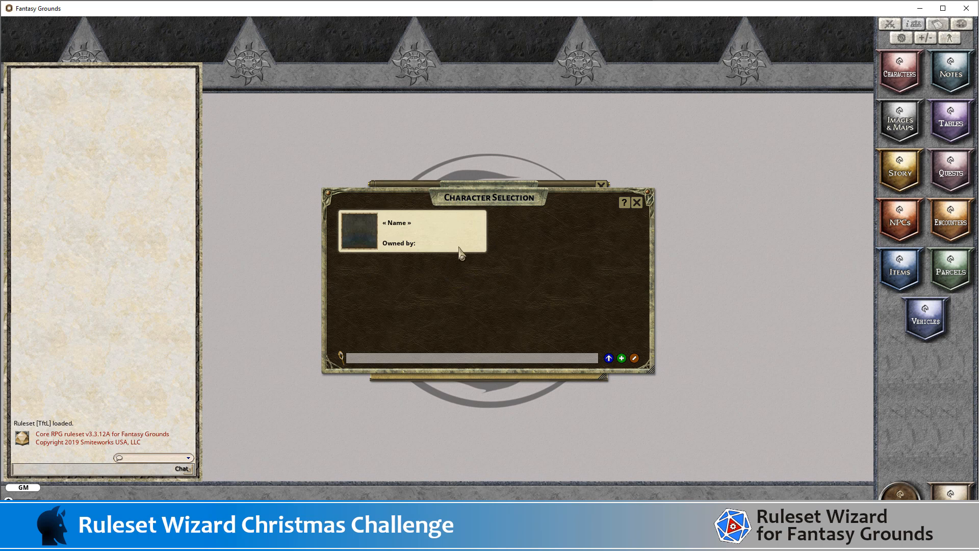
{"action": "left_click", "coordinate": [400, 231]}
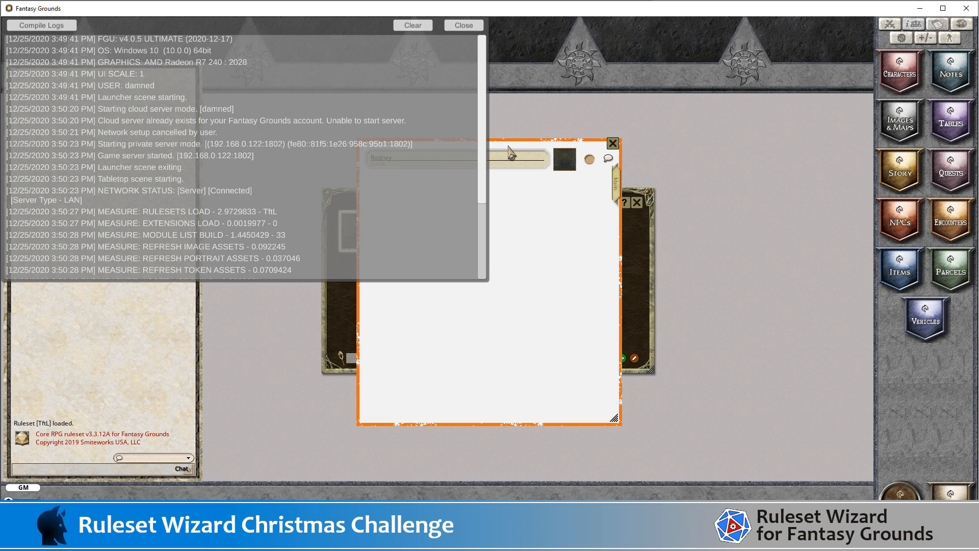
Step: Examine the console log for errors and warnings about the ruleset's character sheet, and close the log
{"action": "scroll", "coordinate": [336, 211], "scroll_direction": "down", "scroll_amount": 2}
{"action": "scroll", "coordinate": [336, 212], "scroll_direction": "down", "scroll_amount": 2}
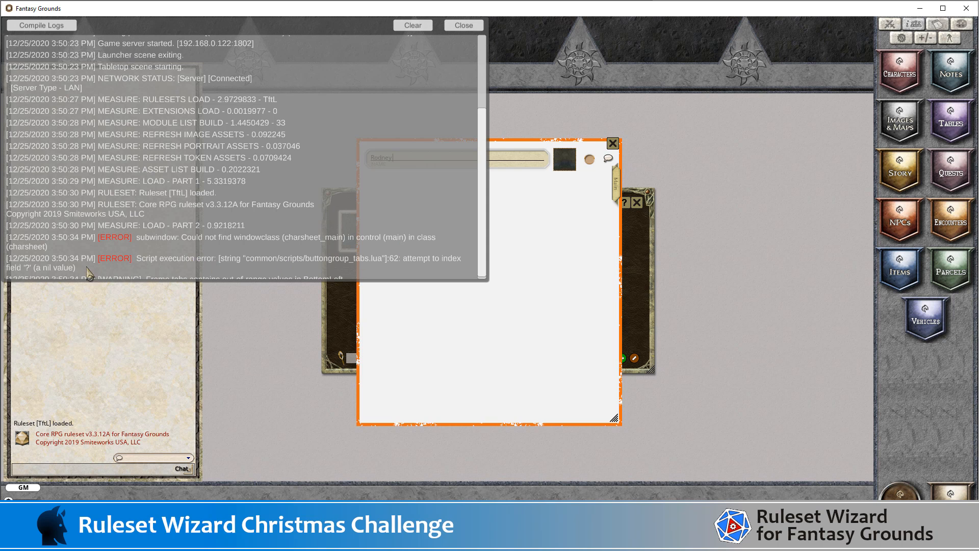
{"action": "scroll", "coordinate": [84, 271], "scroll_direction": "down", "scroll_amount": 1}
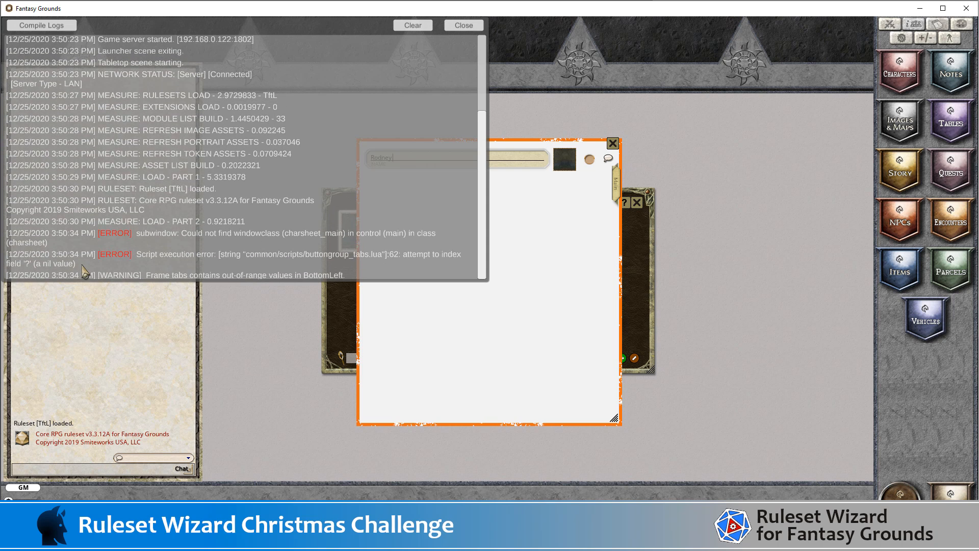
{"action": "left_click", "coordinate": [468, 29]}
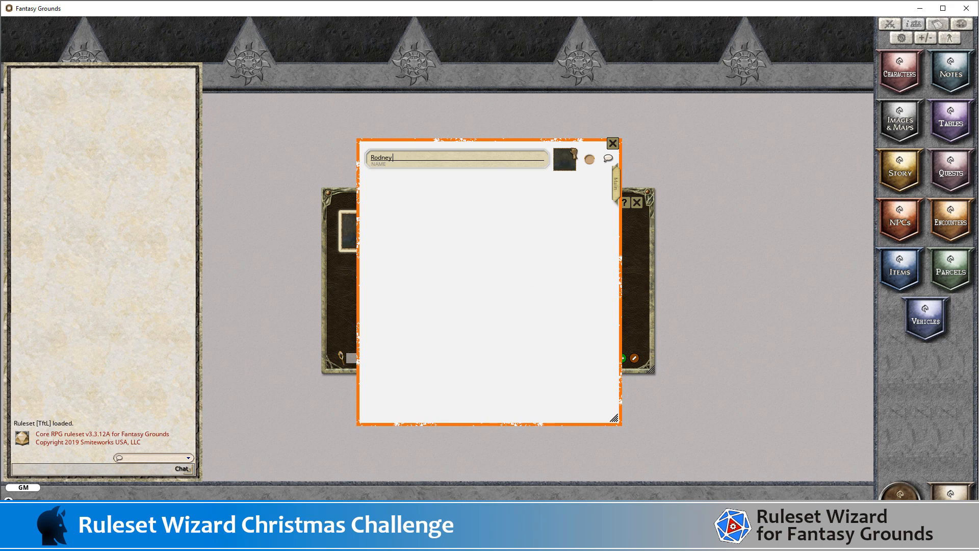
Step: Assign the modern young male portrait in a blue top to the character and close the sheet
{"action": "left_click", "coordinate": [571, 154]}
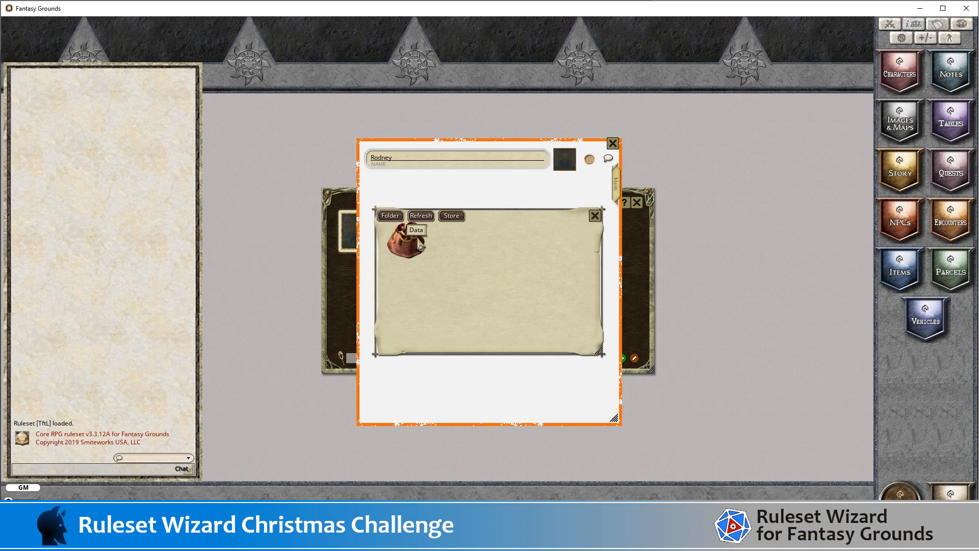
{"action": "left_click", "coordinate": [421, 248]}
{"action": "scroll", "coordinate": [416, 321], "scroll_direction": "down", "scroll_amount": 1}
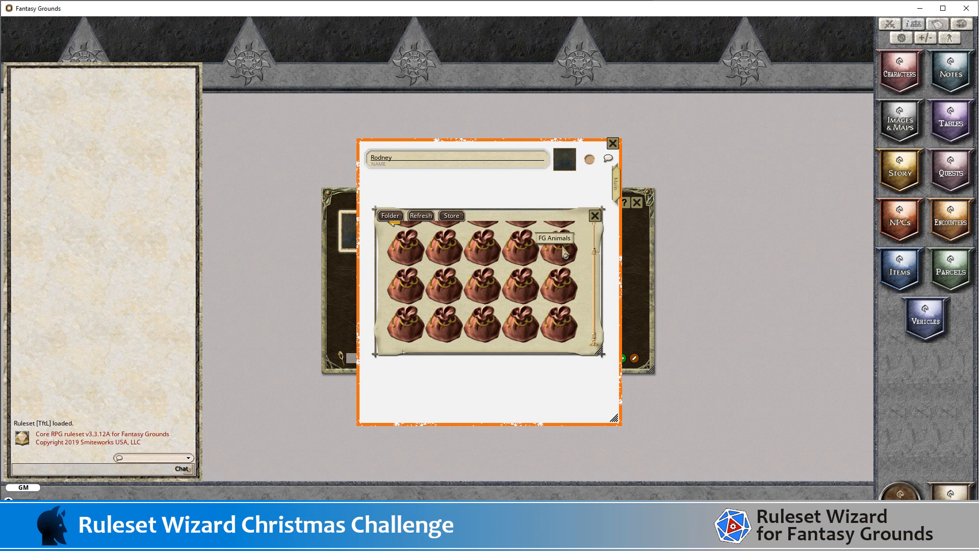
{"action": "left_click", "coordinate": [449, 286]}
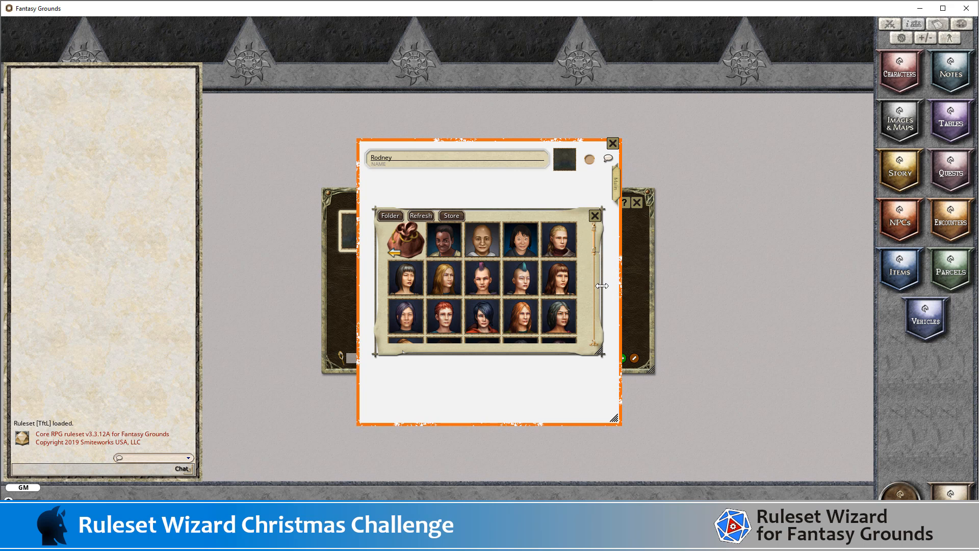
{"action": "scroll", "coordinate": [594, 295], "scroll_direction": "down", "scroll_amount": 3}
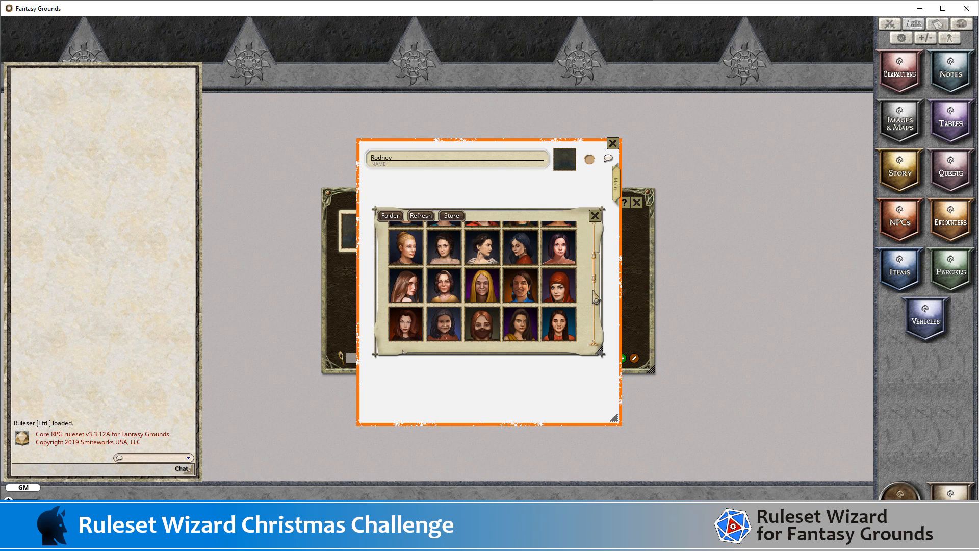
{"action": "scroll", "coordinate": [595, 308], "scroll_direction": "down", "scroll_amount": 3}
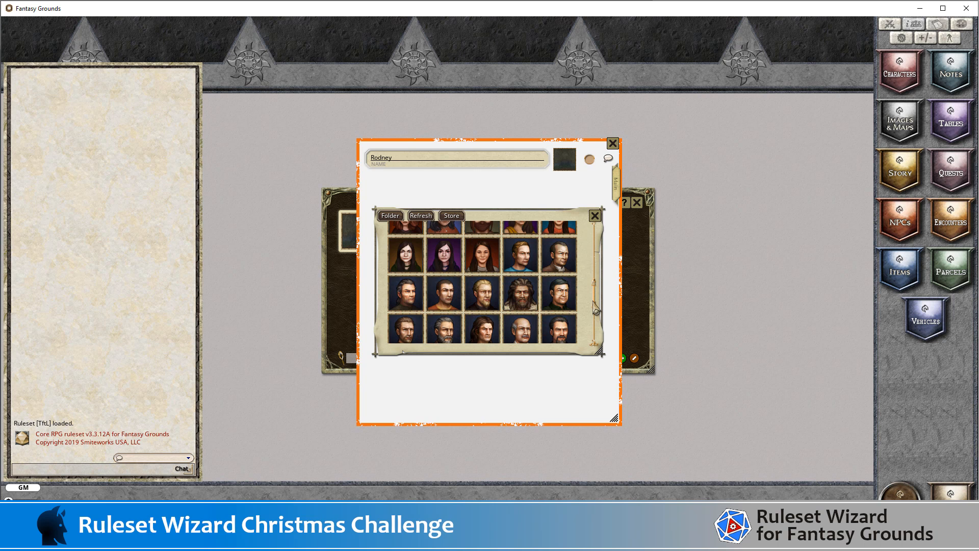
{"action": "scroll", "coordinate": [595, 311], "scroll_direction": "down", "scroll_amount": 3}
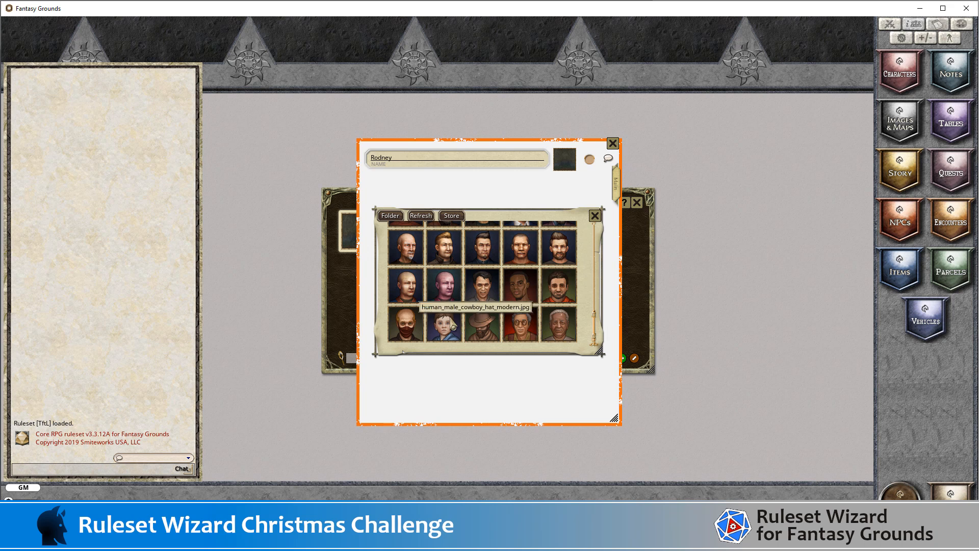
{"action": "left_click", "coordinate": [446, 324]}
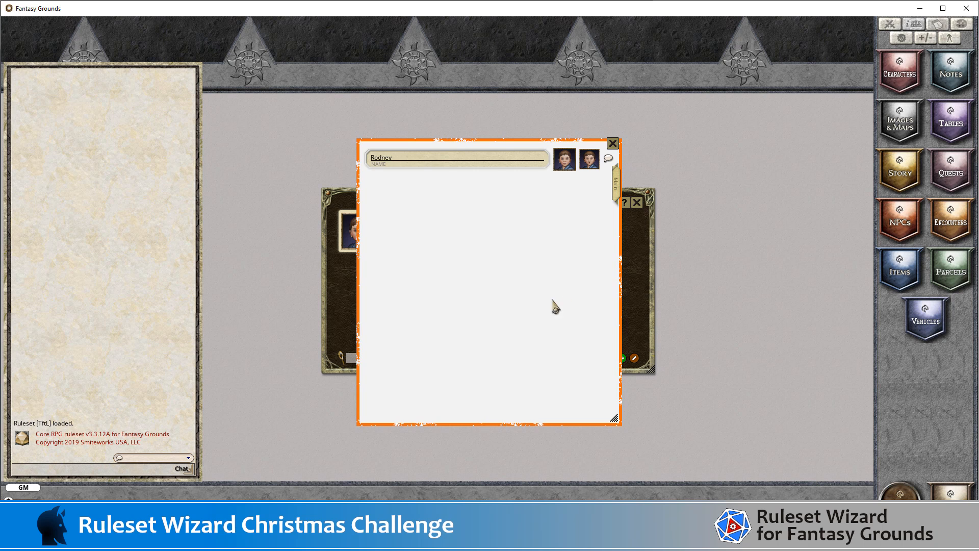
{"action": "left_click", "coordinate": [612, 143]}
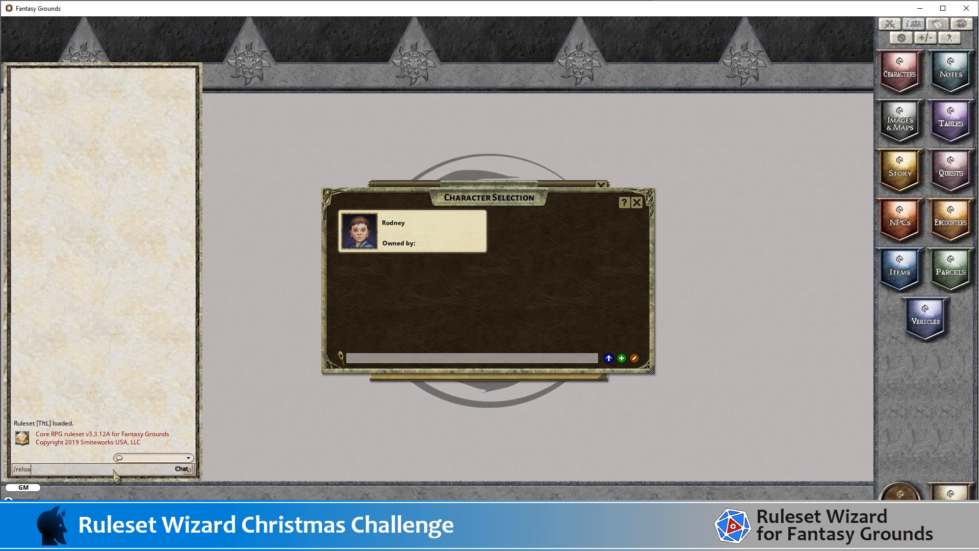
Step: Reload the campaign's ruleset with /reload and reopen the character's sheet
{"action": "type", "text": "d"}
{"action": "left_click_drag", "start_coordinate": [19, 468], "coordinate": [30, 505]}
{"action": "left_click", "coordinate": [359, 238]}
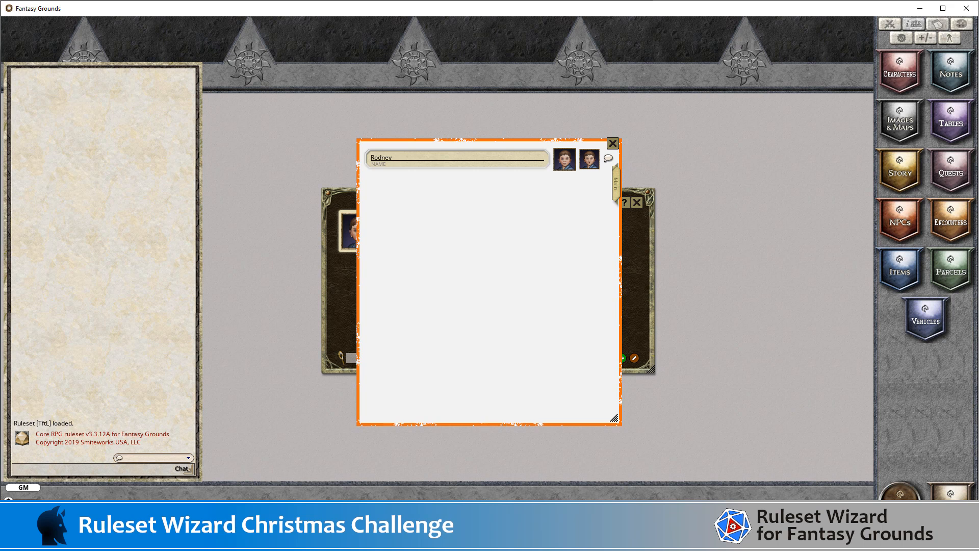
Step: In Ruleset Wizard, set the Merge property of the charsheet_main window to join
{"action": "key", "text": "alt+Tab"}
{"action": "left_click", "coordinate": [931, 450]}
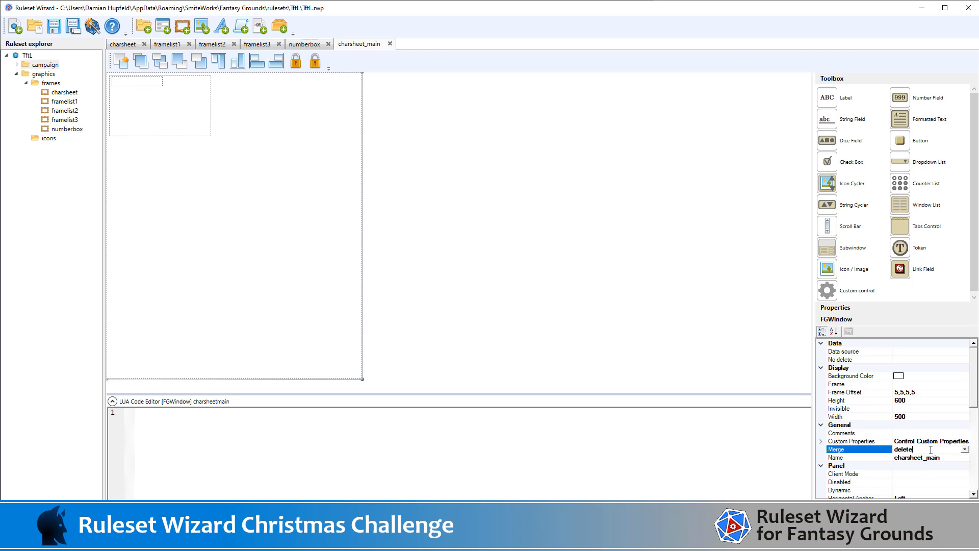
{"action": "left_click", "coordinate": [964, 450]}
{"action": "left_click", "coordinate": [913, 466]}
Step: Export the ruleset as TftL.pak and examine the character's sheet in Fantasy Grounds
{"action": "left_click", "coordinate": [195, 126]}
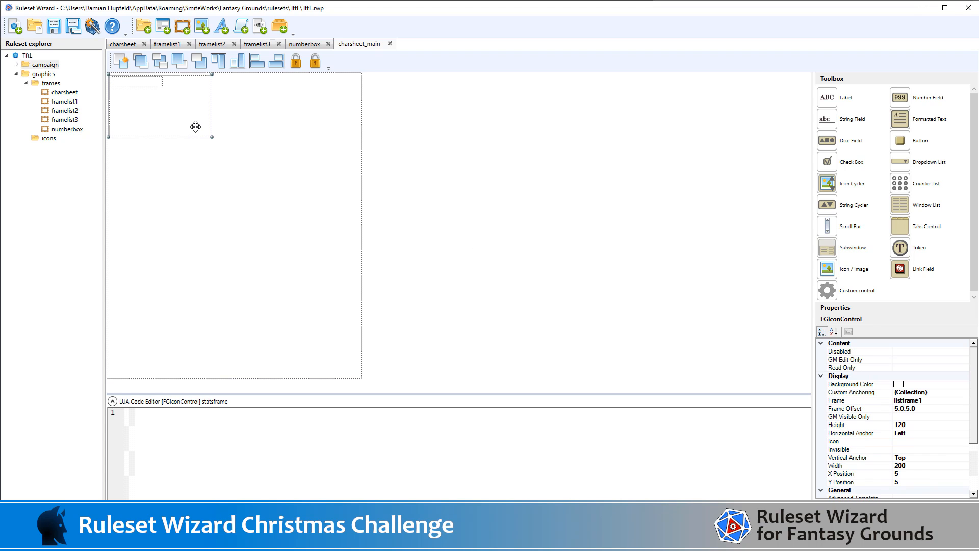
{"action": "key", "text": "alt+Tab"}
{"action": "key", "text": "alt+Tab"}
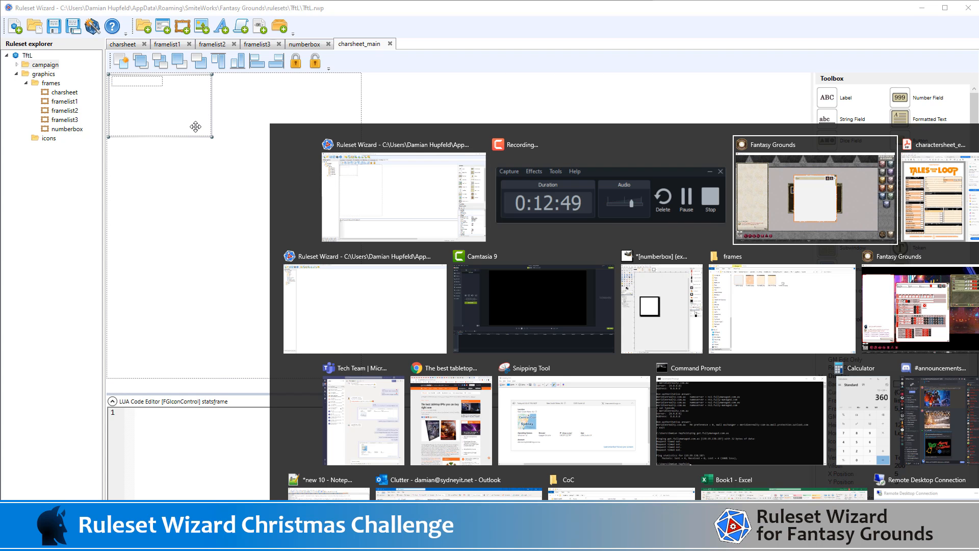
{"action": "key", "text": "alt+Tab"}
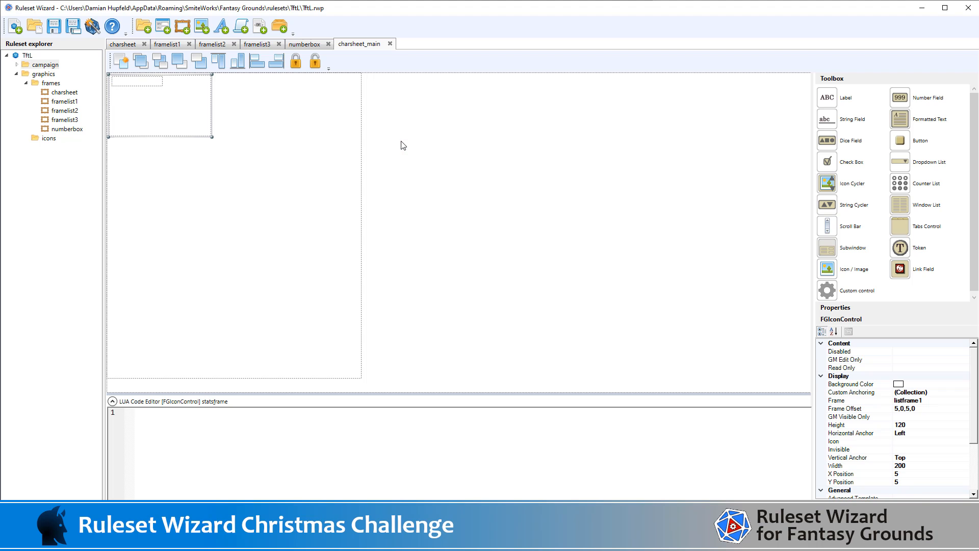
{"action": "left_click", "coordinate": [92, 26]}
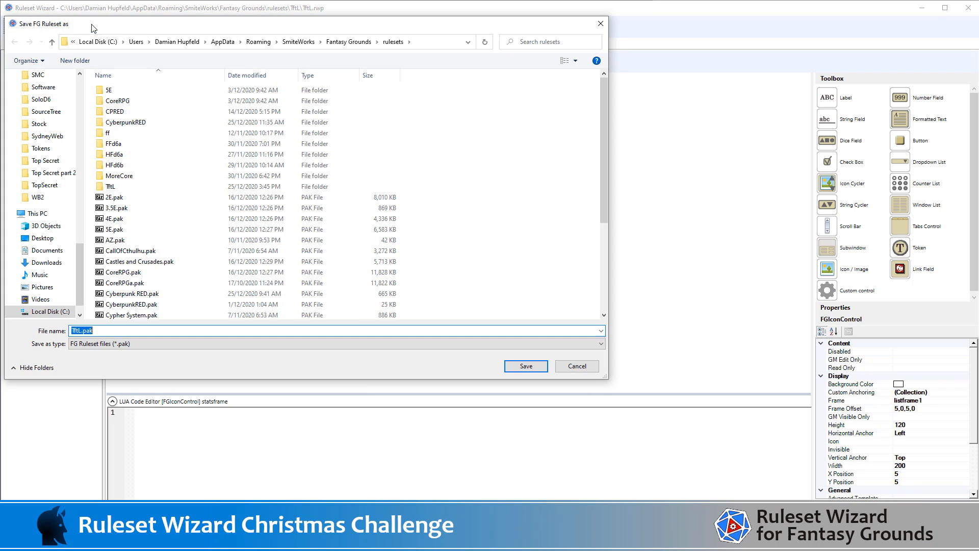
{"action": "key", "text": "alt+Tab"}
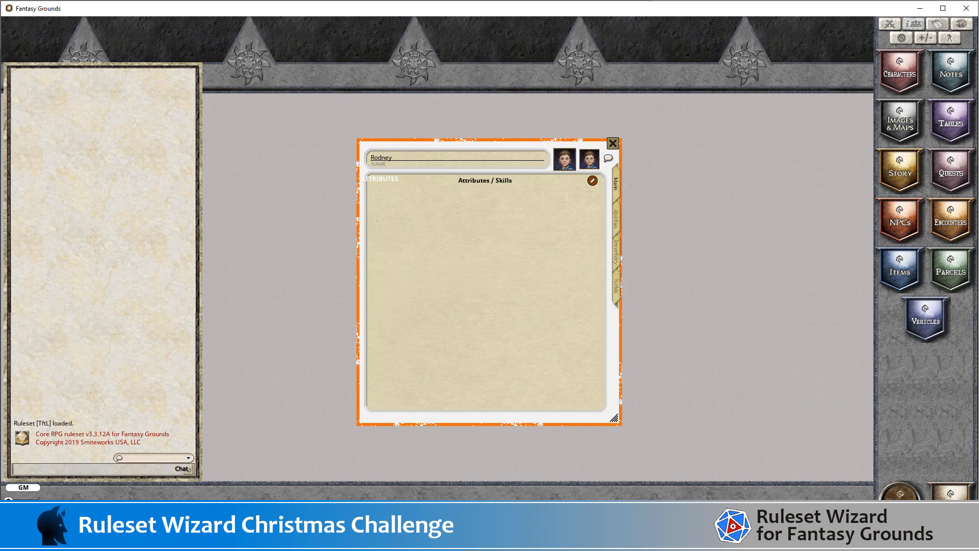
Step: Back in Ruleset Wizard, set the Merge property of the charsheet_main window to the blank option
{"action": "key", "text": "alt+Tab"}
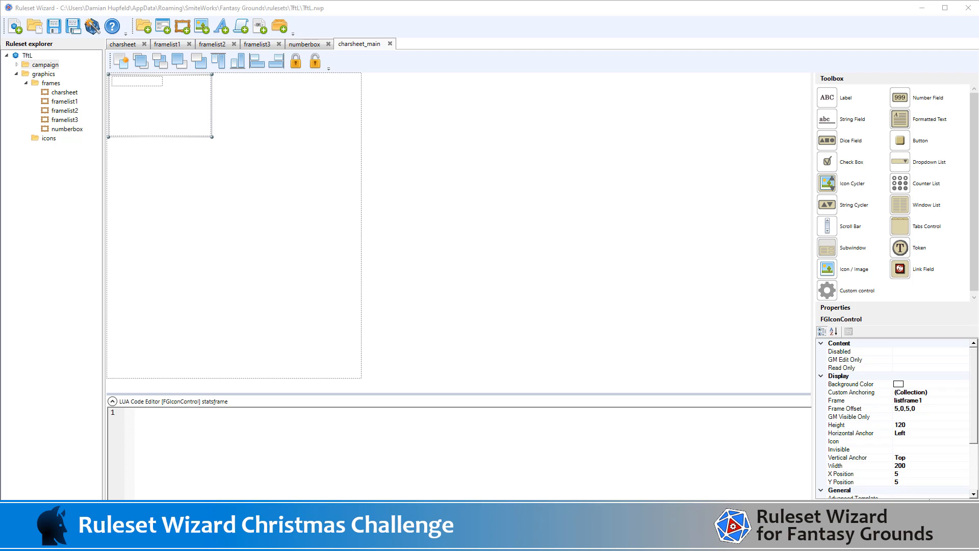
{"action": "left_click", "coordinate": [319, 161]}
{"action": "scroll", "coordinate": [890, 391], "scroll_direction": "down", "scroll_amount": 3}
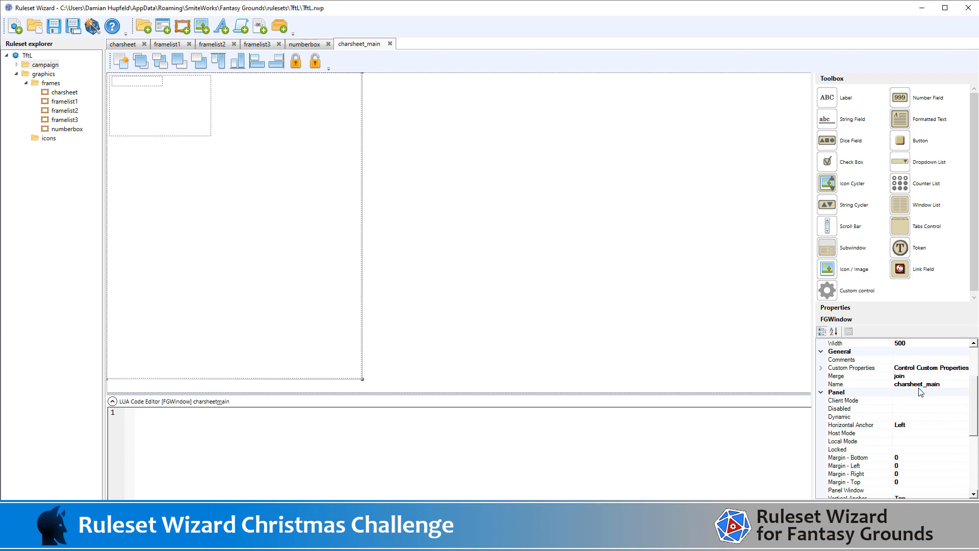
{"action": "left_click", "coordinate": [884, 376]}
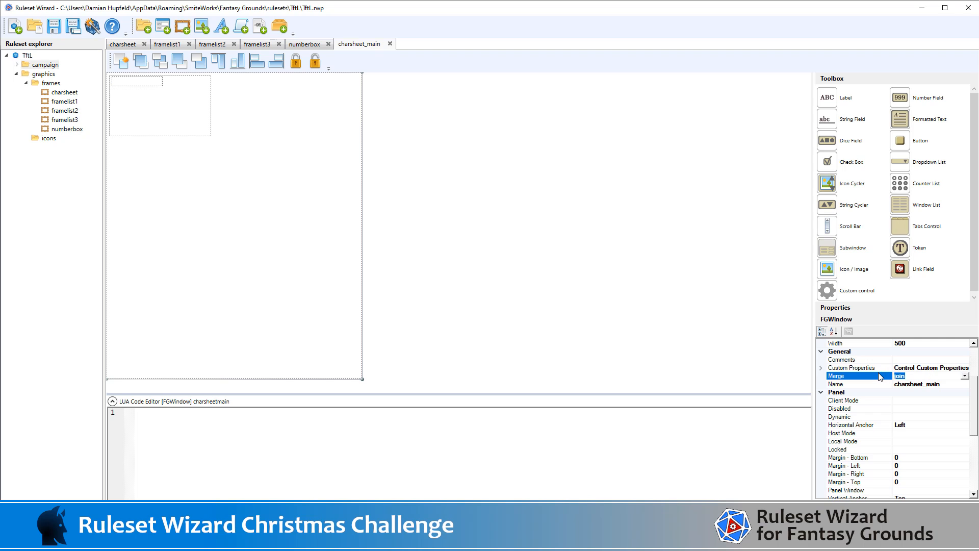
{"action": "left_click", "coordinate": [966, 378]}
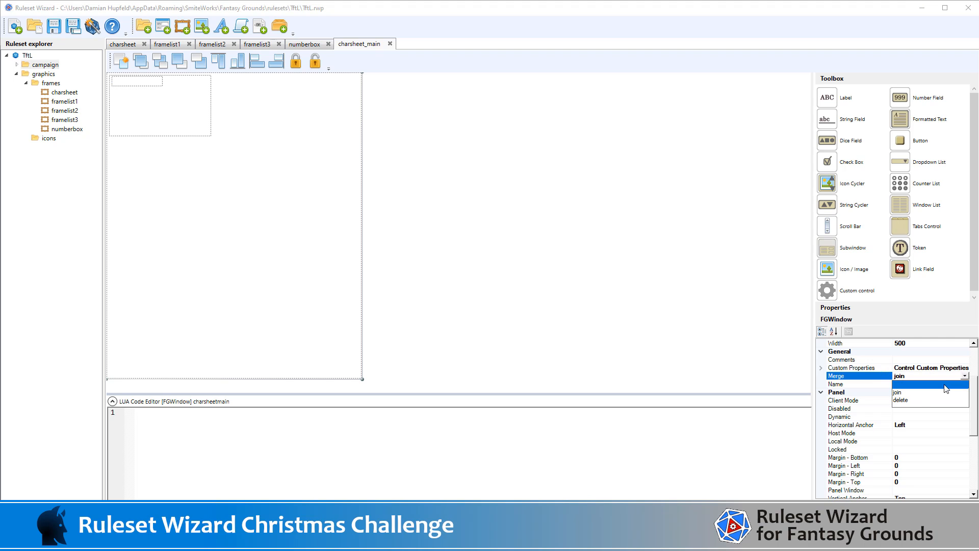
{"action": "left_click", "coordinate": [946, 388]}
{"action": "left_click", "coordinate": [566, 235]}
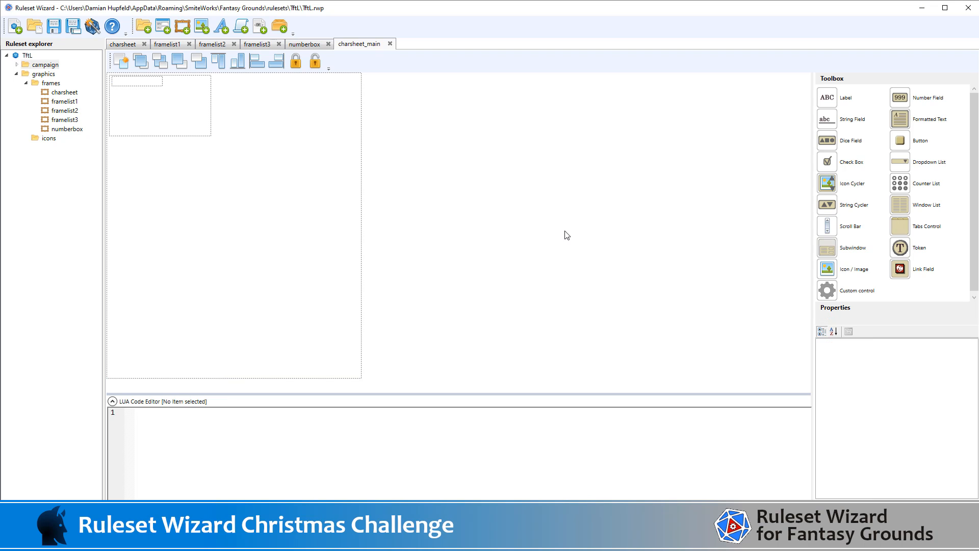
Step: Export the ruleset again and examine the character sheet's Main page in Fantasy Grounds
{"action": "left_click", "coordinate": [93, 29]}
{"action": "key", "text": "Return"}
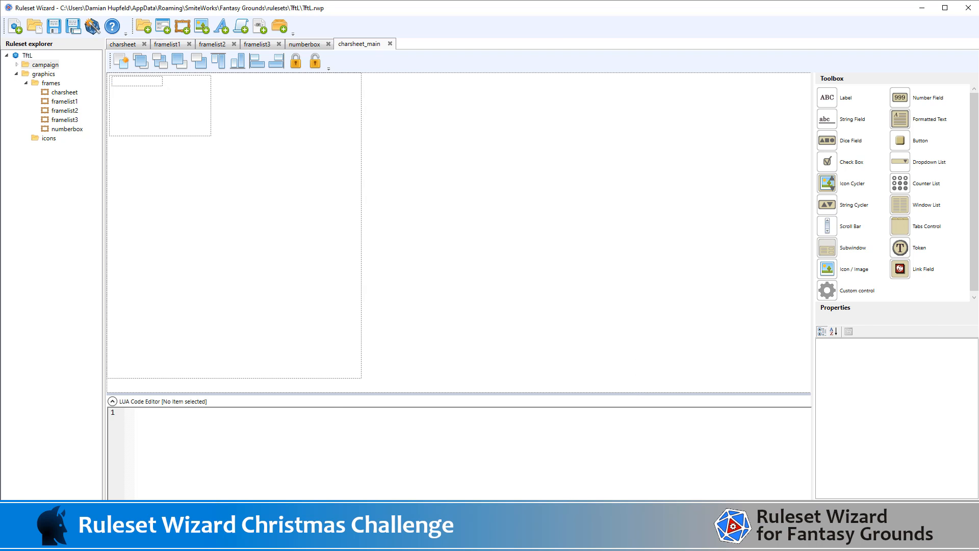
{"action": "key", "text": "alt+Tab"}
{"action": "key", "text": "Tab"}
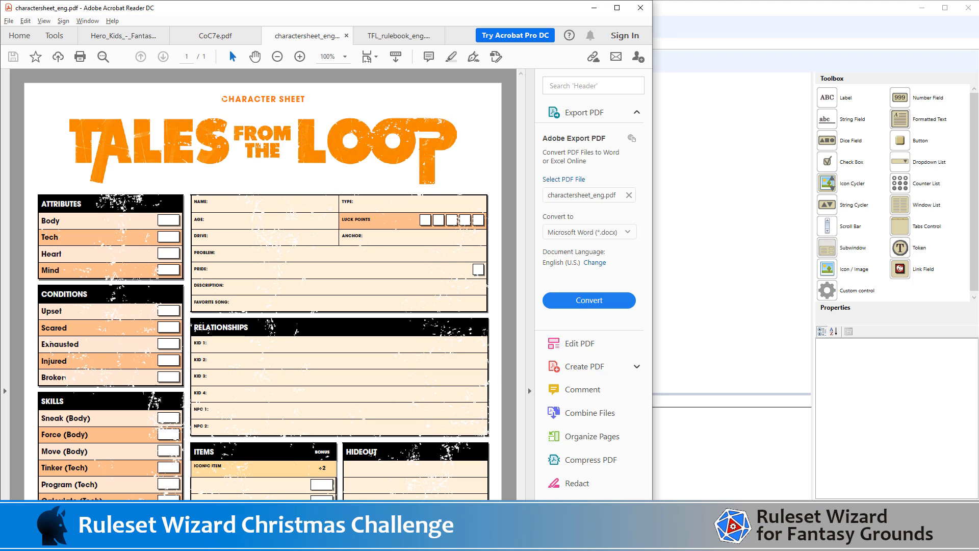
{"action": "key", "text": "alt+Tab"}
{"action": "key", "text": "Tab"}
{"action": "key", "text": "Tab"}
{"action": "key", "text": "Tab"}
{"action": "key", "text": "Tab"}
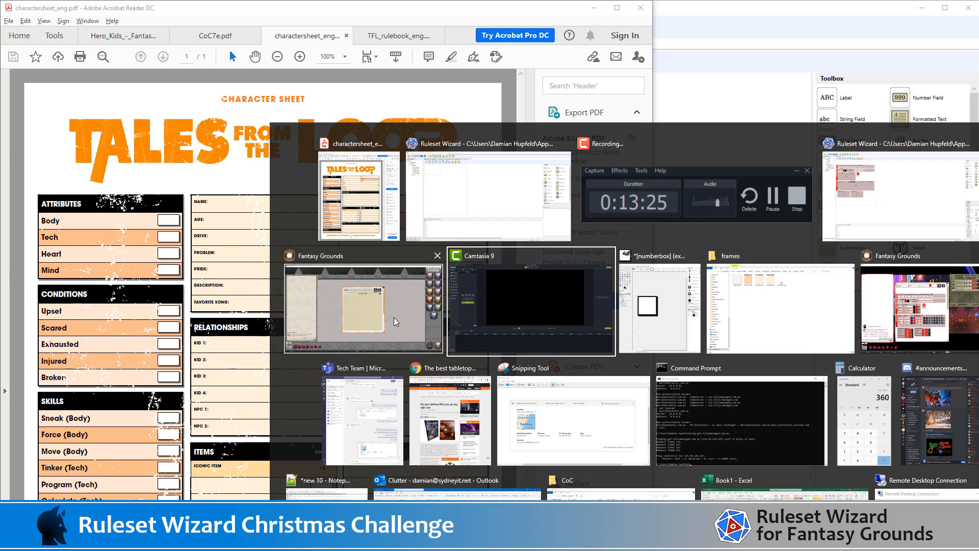
{"action": "left_click", "coordinate": [393, 320]}
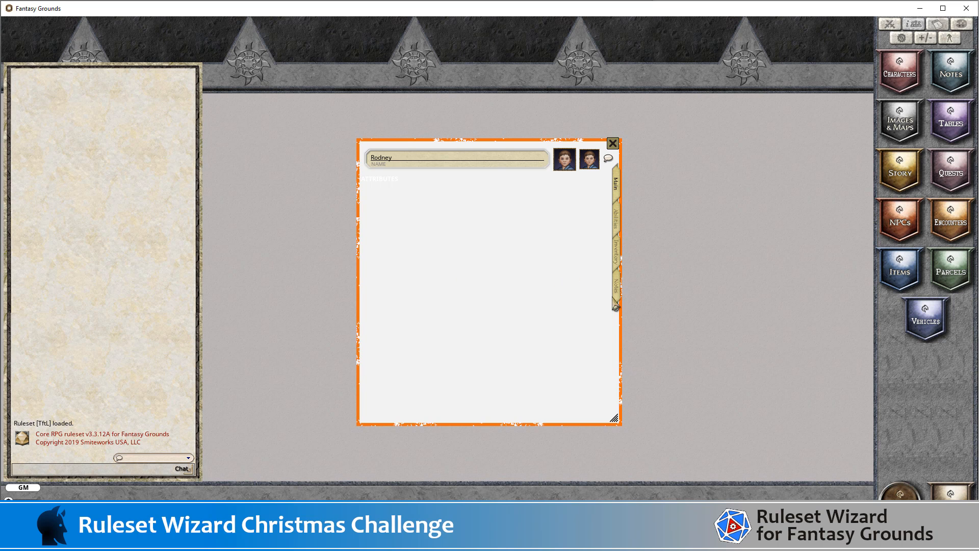
Step: Switch to Ruleset Wizard and set the Frame property of the statsframe icon control to framelist1
{"action": "key", "text": "alt+Tab"}
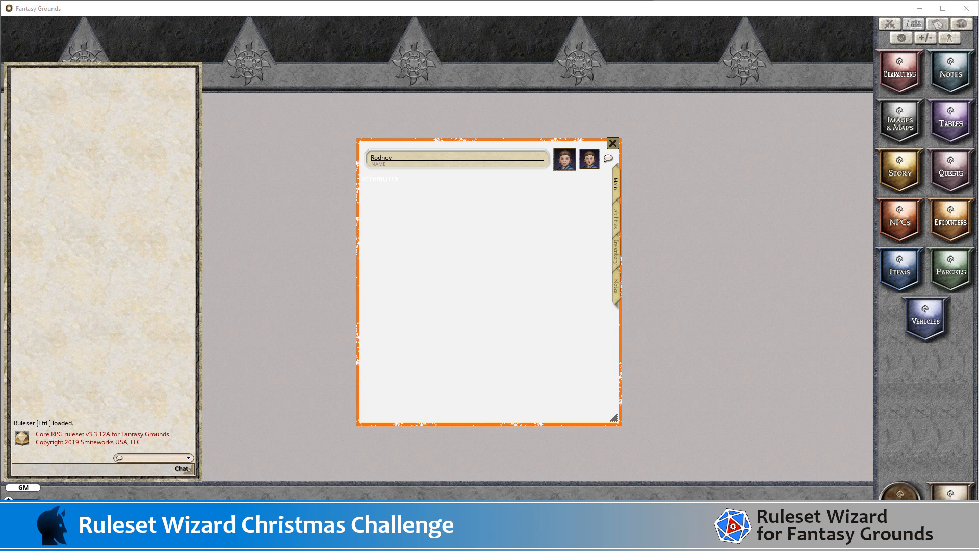
{"action": "key", "text": "alt+Tab"}
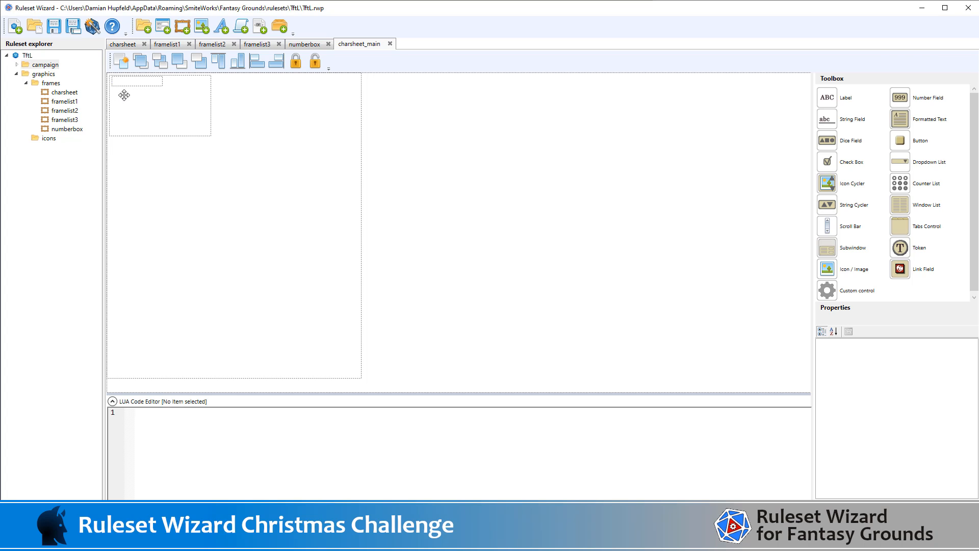
{"action": "left_click", "coordinate": [195, 118]}
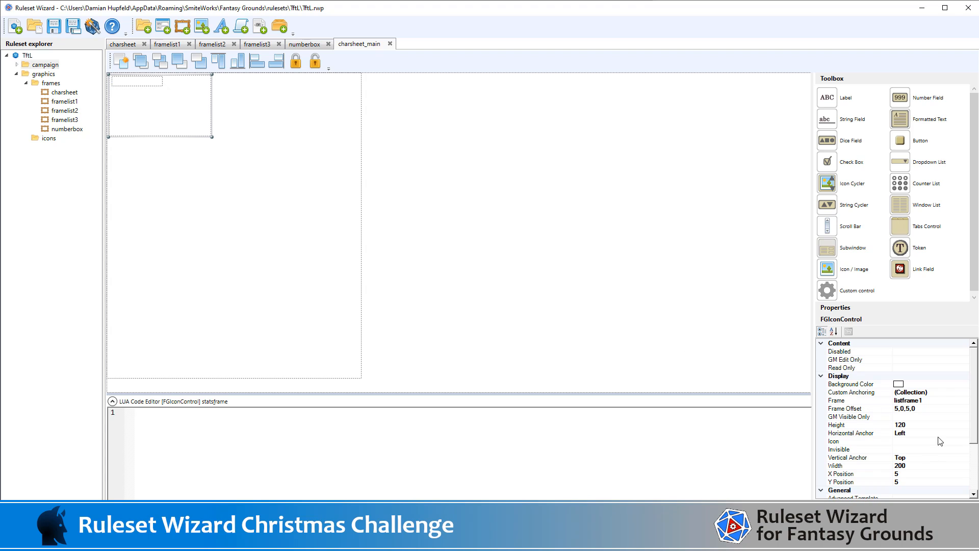
{"action": "left_click", "coordinate": [947, 401]}
{"action": "left_click", "coordinate": [965, 400]}
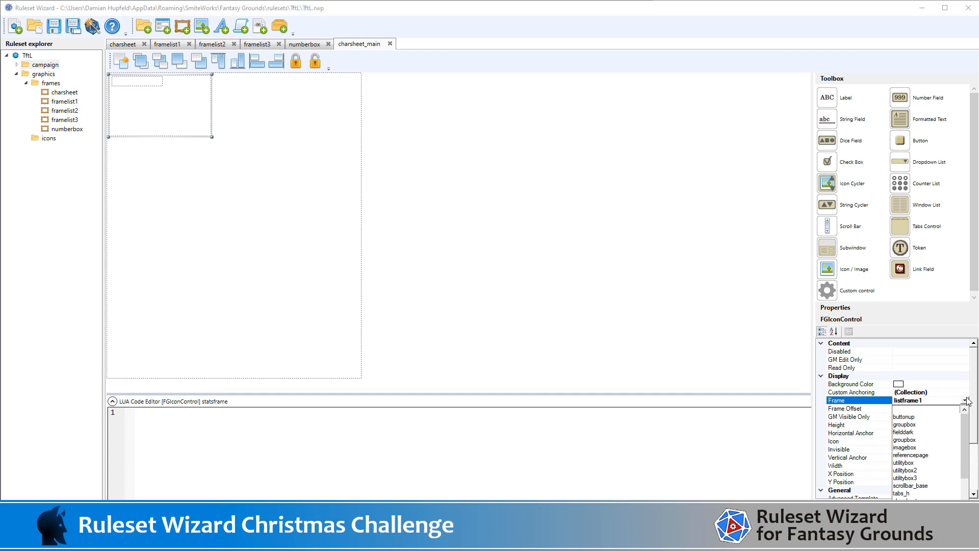
{"action": "scroll", "coordinate": [952, 454], "scroll_direction": "down", "scroll_amount": 2}
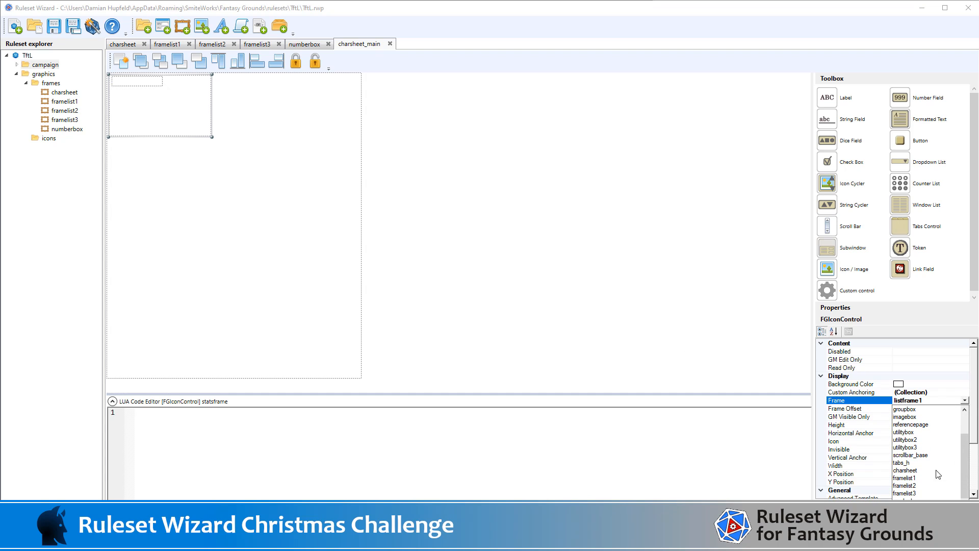
{"action": "left_click", "coordinate": [903, 478]}
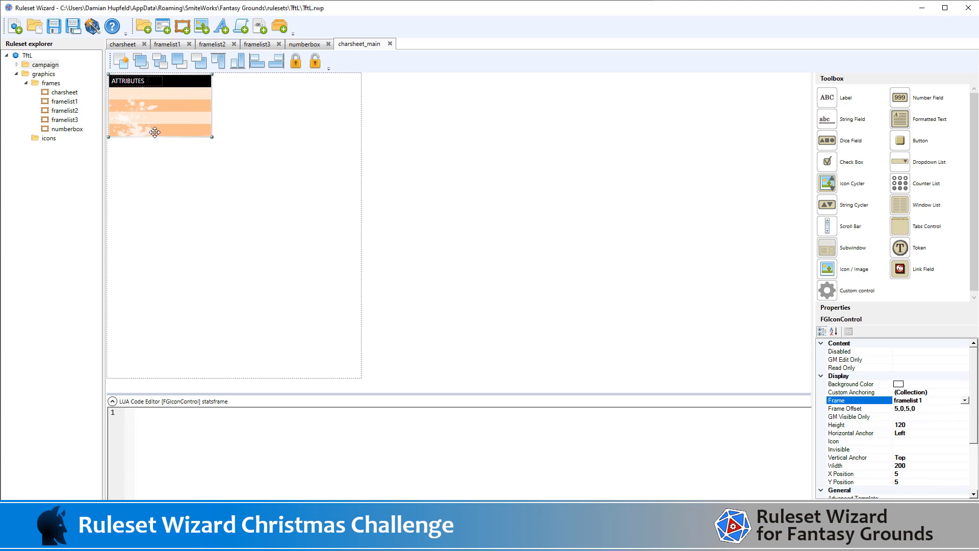
Step: Add a label in the first row below the ATTRIBUTES heading and align its left edge with the heading
{"action": "left_click", "coordinate": [129, 81]}
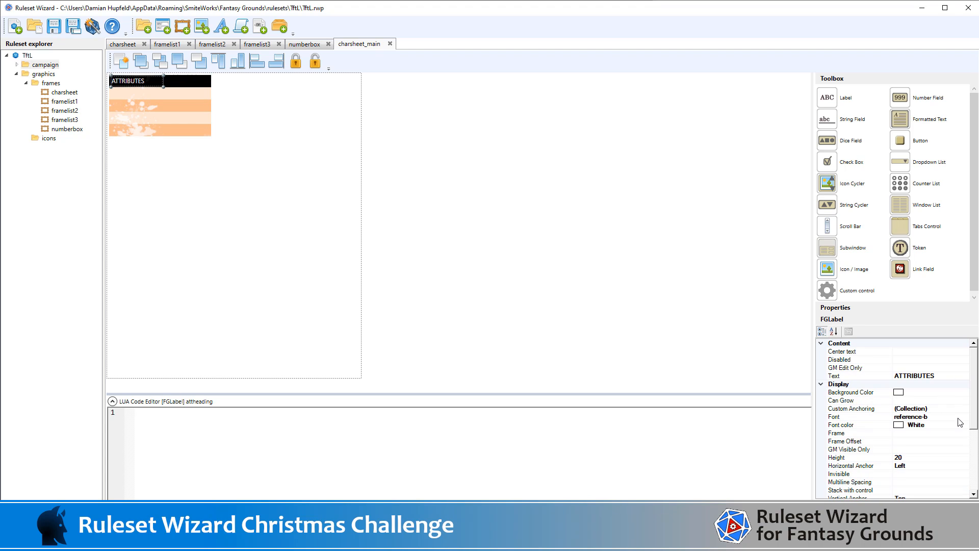
{"action": "left_click", "coordinate": [669, 283]}
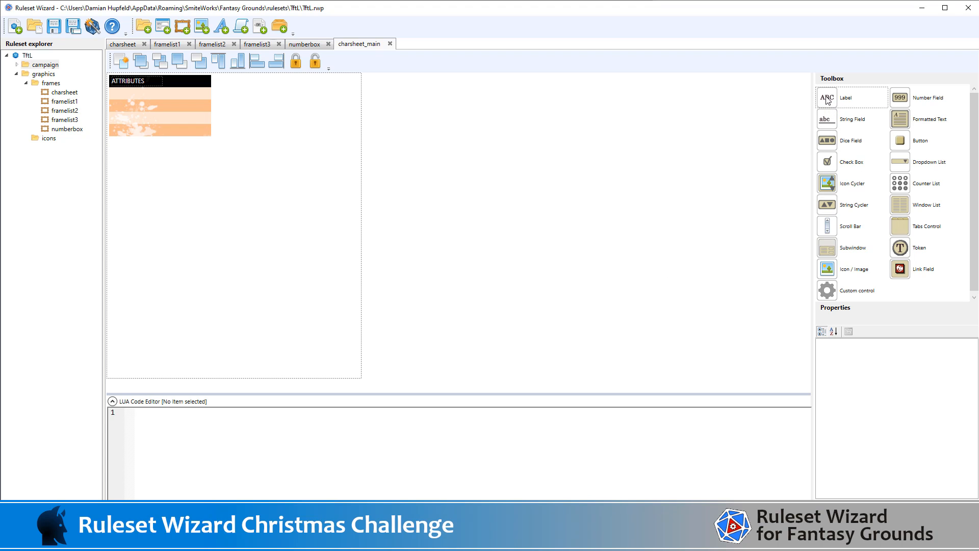
{"action": "left_click_drag", "start_coordinate": [827, 105], "coordinate": [149, 91]}
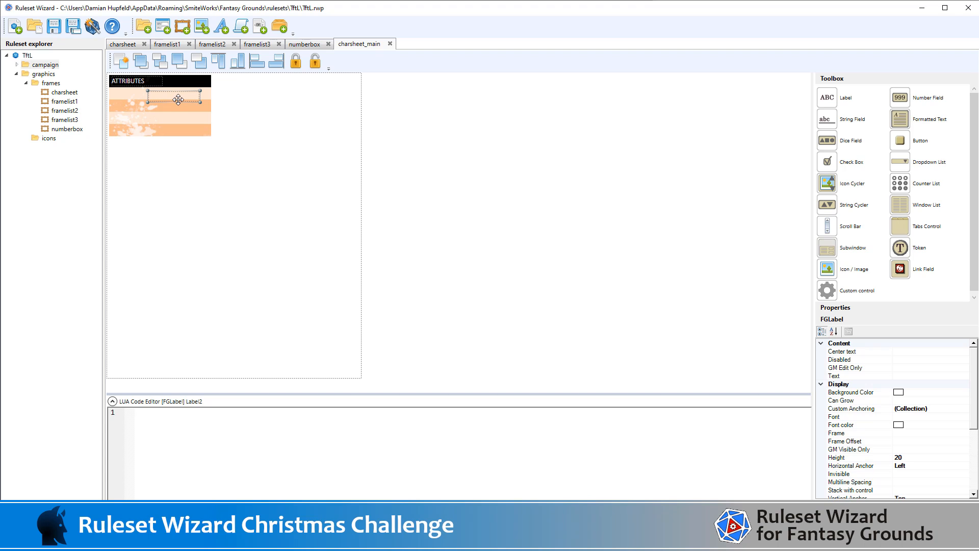
{"action": "left_click", "coordinate": [136, 81]}
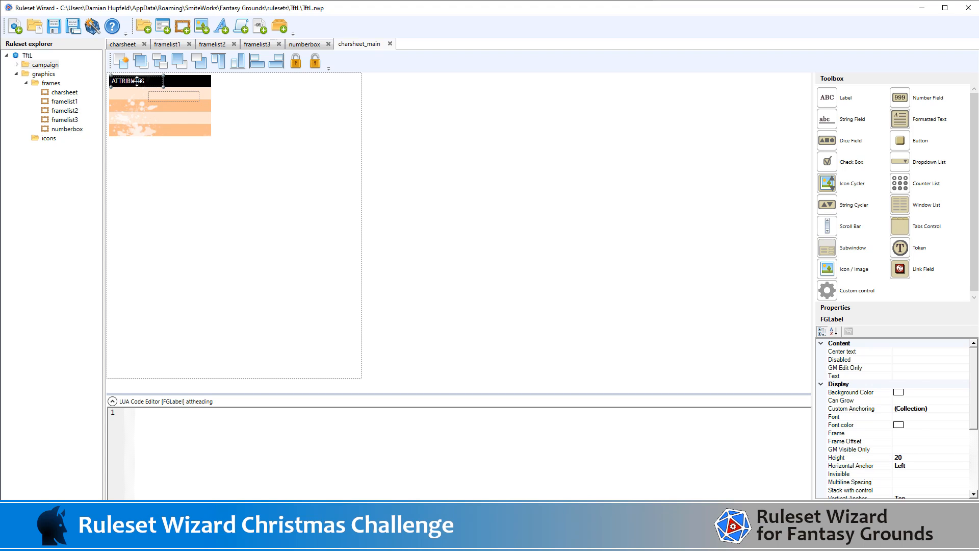
{"action": "left_click", "coordinate": [168, 96]}
{"action": "left_click", "coordinate": [255, 62]}
{"action": "left_click", "coordinate": [434, 106]}
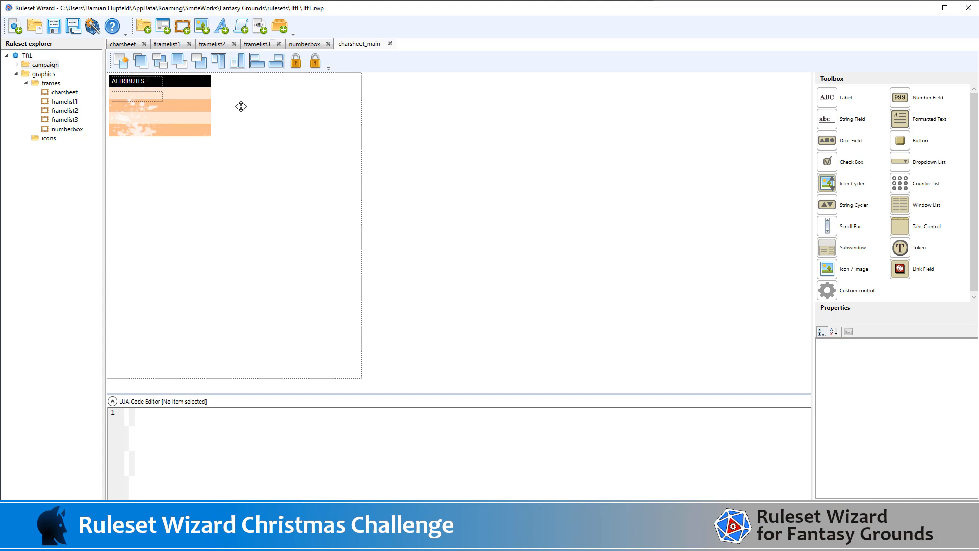
Step: Nudge the new label upward to Y position 31 so it sits in the first row below the ATTRIBUTES heading
{"action": "left_click", "coordinate": [154, 98]}
{"action": "key", "text": "Up"}
{"action": "key", "text": "Up"}
{"action": "key", "text": "Up"}
{"action": "key", "text": "Up"}
{"action": "key", "text": "Up"}
{"action": "key", "text": "Up"}
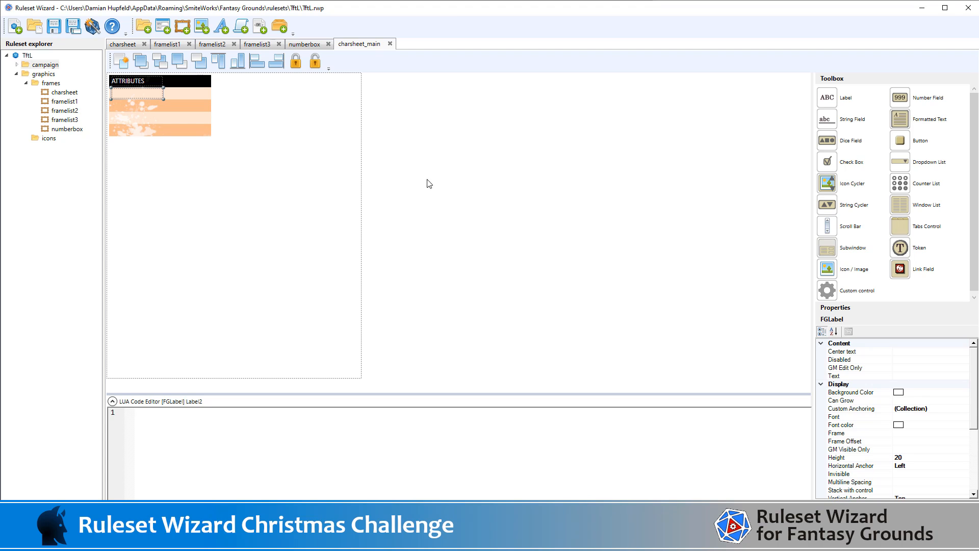
{"action": "scroll", "coordinate": [950, 416], "scroll_direction": "down", "scroll_amount": 5}
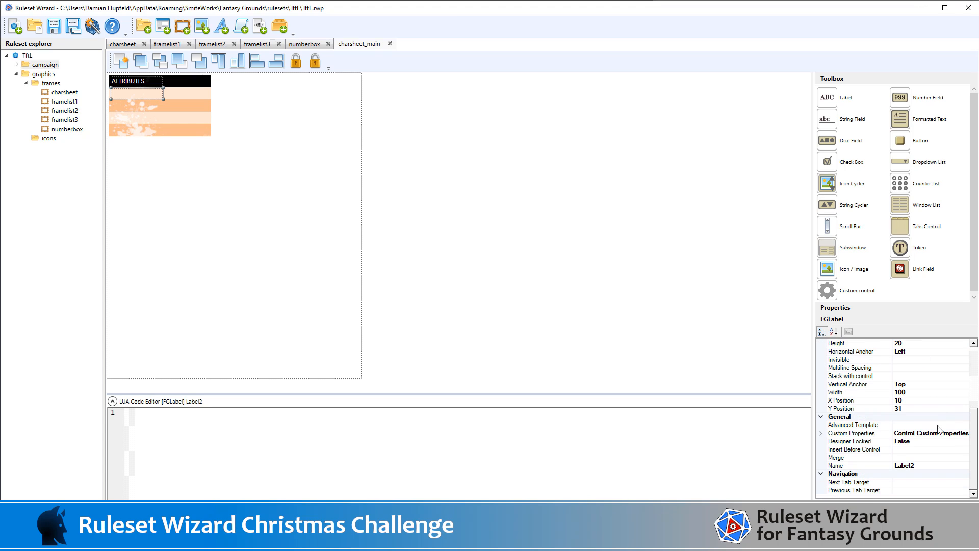
{"action": "left_click", "coordinate": [914, 408]}
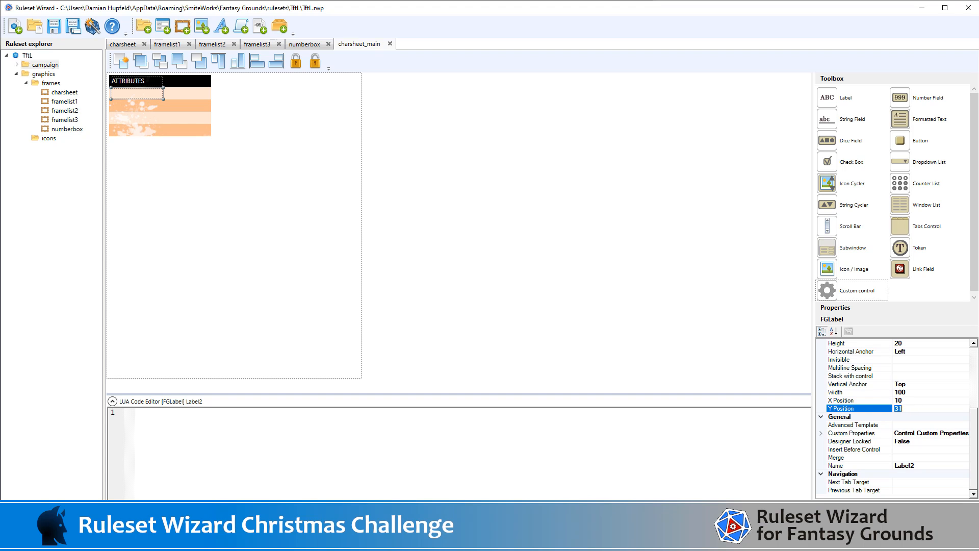
Step: Consult the Tales From The Loop character sheet PDF for the first attribute and set the label's Text to Body
{"action": "left_click", "coordinate": [976, 366]}
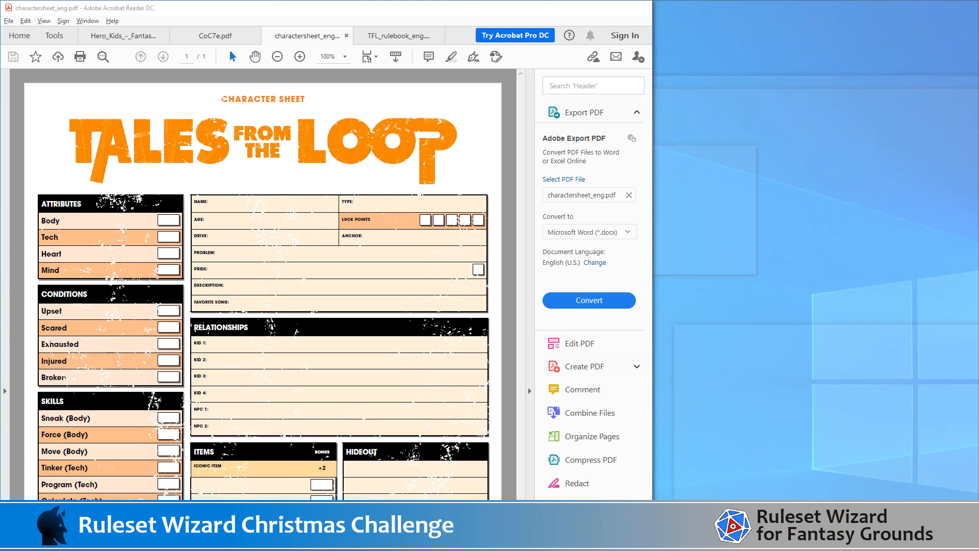
{"action": "left_click", "coordinate": [395, 526]}
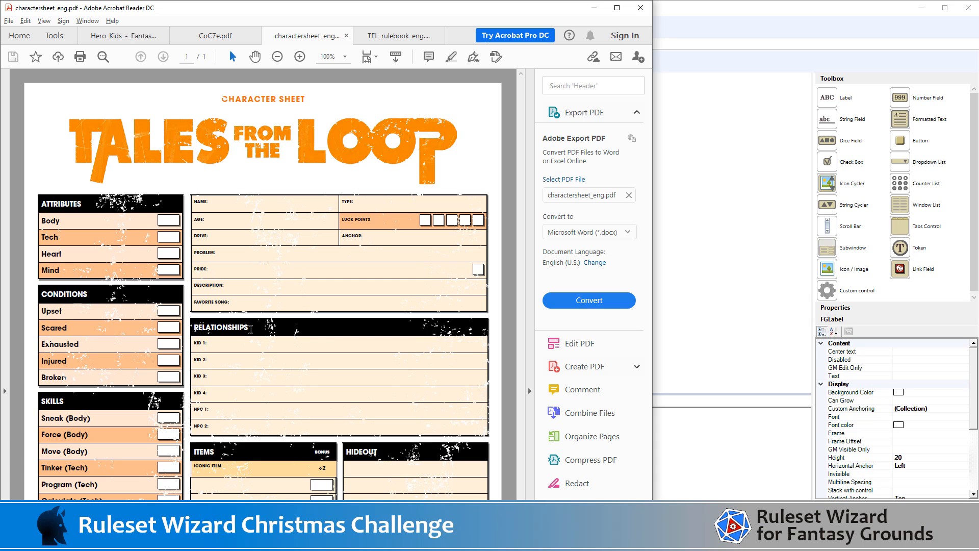
{"action": "left_click", "coordinate": [640, 7]}
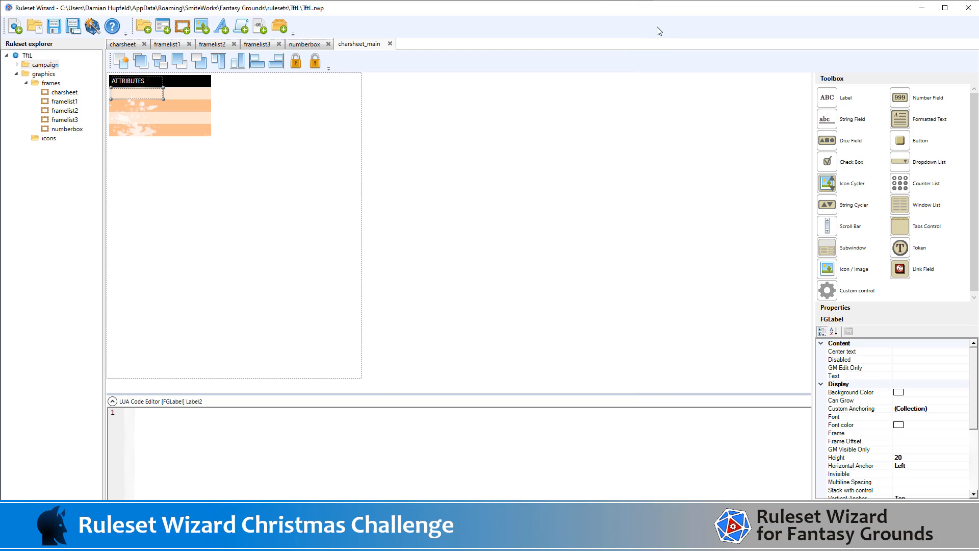
{"action": "left_click", "coordinate": [138, 94]}
{"action": "scroll", "coordinate": [945, 401], "scroll_direction": "up", "scroll_amount": 2}
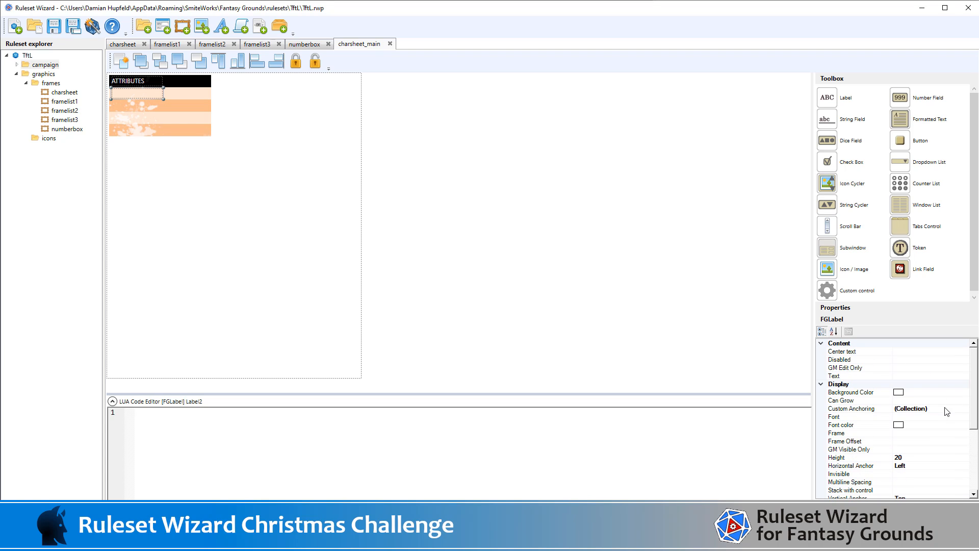
{"action": "left_click", "coordinate": [911, 376]}
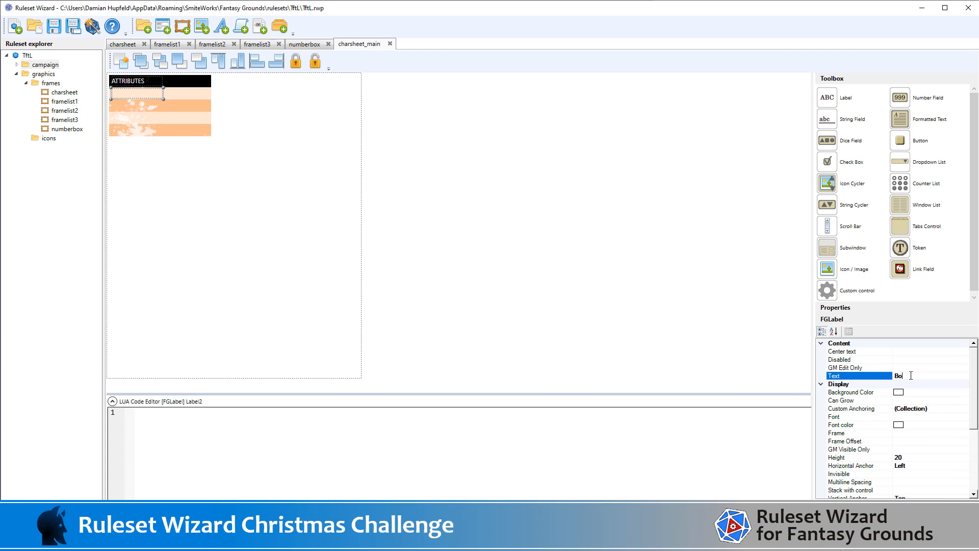
Step: Name the Body label body_label
{"action": "scroll", "coordinate": [915, 464], "scroll_direction": "down", "scroll_amount": 5}
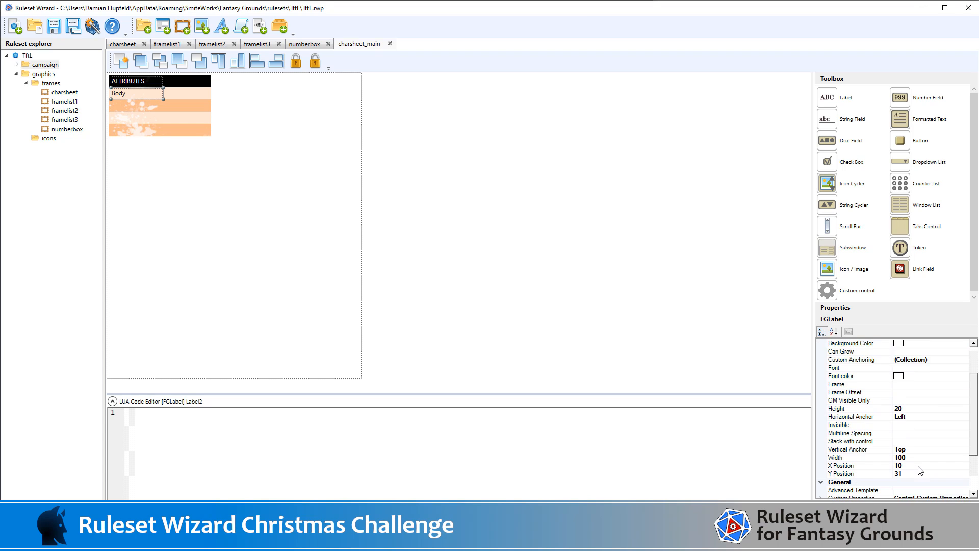
{"action": "left_click", "coordinate": [924, 465]}
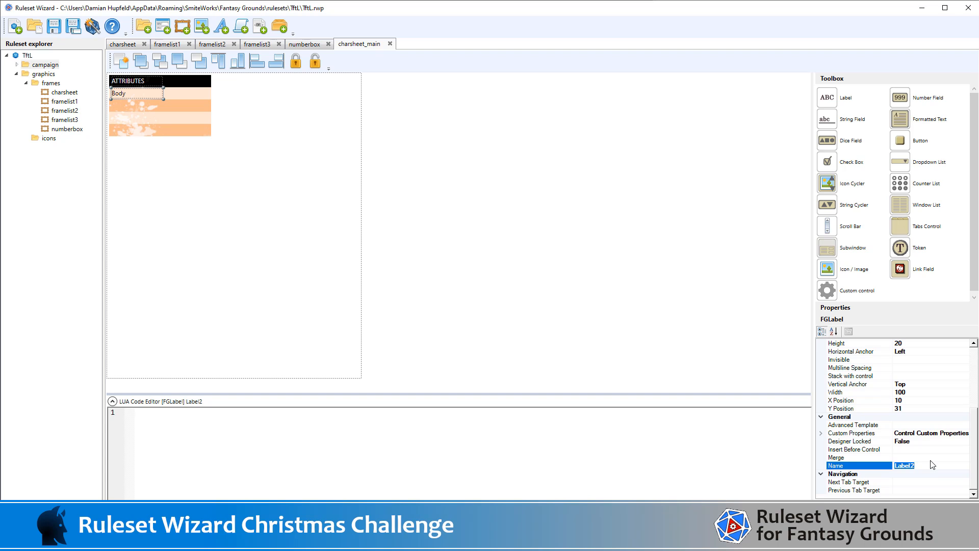
{"action": "type", "text": "body_label"}
{"action": "left_click", "coordinate": [485, 195]}
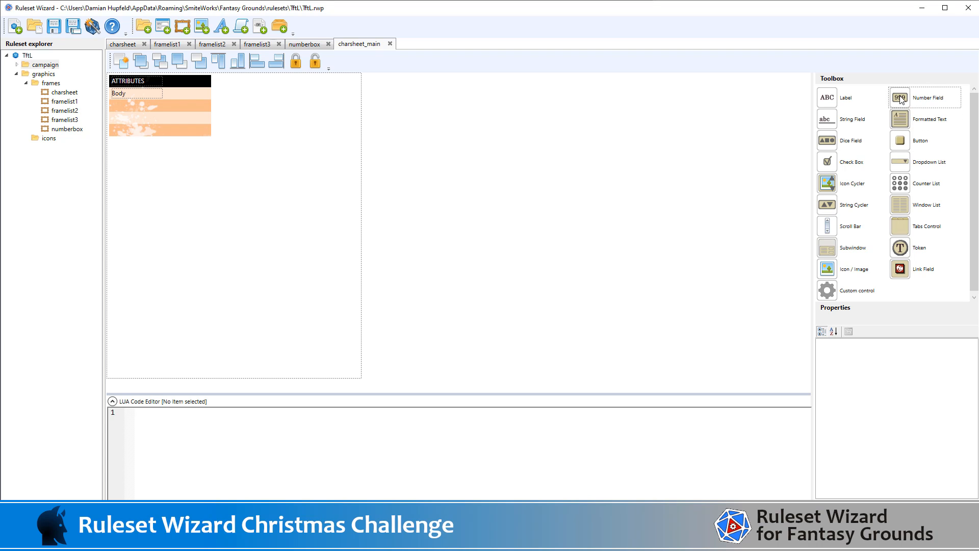
Step: Add a number field at the right end of the Body row and set its Height to 20
{"action": "left_click_drag", "start_coordinate": [901, 98], "coordinate": [189, 92]}
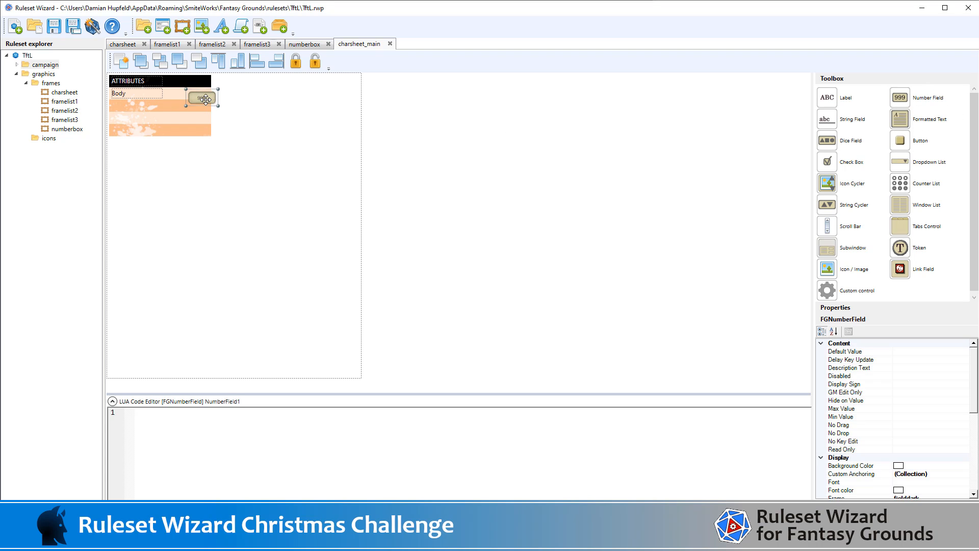
{"action": "scroll", "coordinate": [918, 451], "scroll_direction": "down", "scroll_amount": 3}
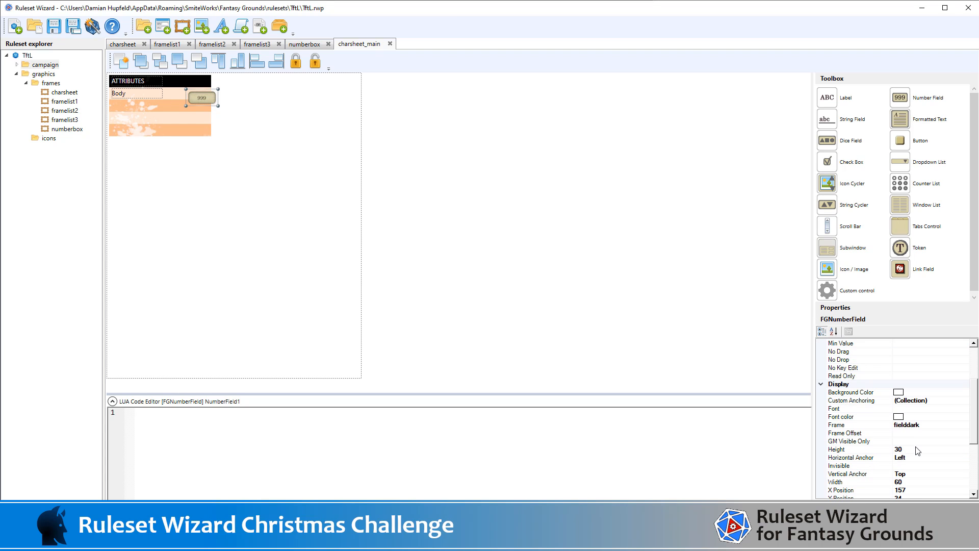
{"action": "left_click", "coordinate": [914, 449]}
{"action": "key", "text": "BackSpace"}
{"action": "key", "text": "BackSpace"}
{"action": "type", "text": "2"}
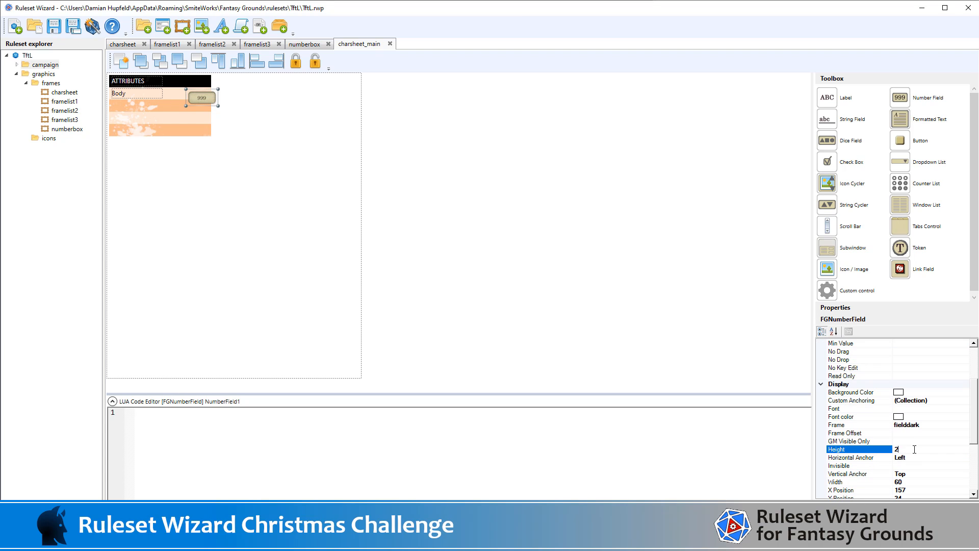
{"action": "type", "text": "4"}
{"action": "key", "text": "BackSpace"}
{"action": "type", "text": "0"}
Step: Set the Frame property of the number field to numberbox
{"action": "left_click", "coordinate": [918, 426]}
{"action": "left_click", "coordinate": [964, 426]}
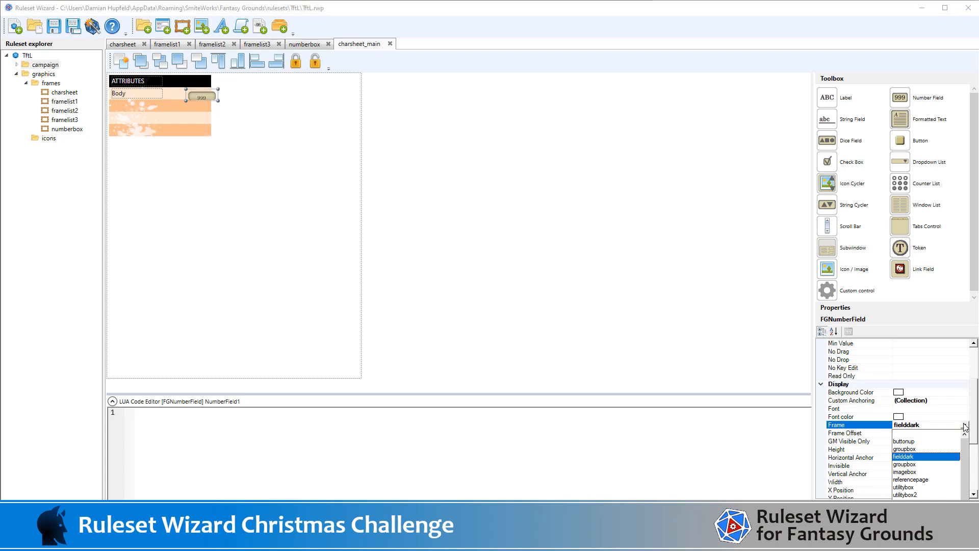
{"action": "scroll", "coordinate": [932, 488], "scroll_direction": "down", "scroll_amount": 1}
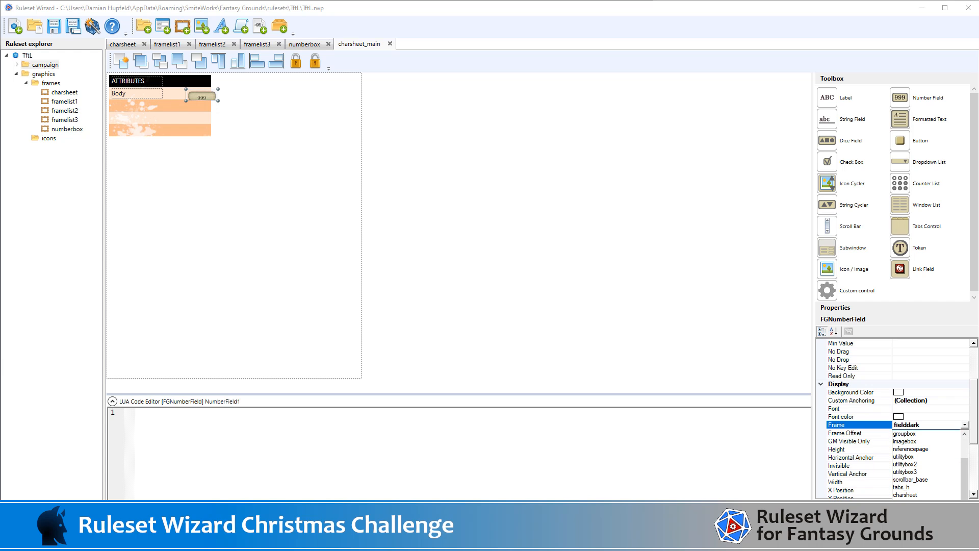
{"action": "left_click", "coordinate": [906, 525]}
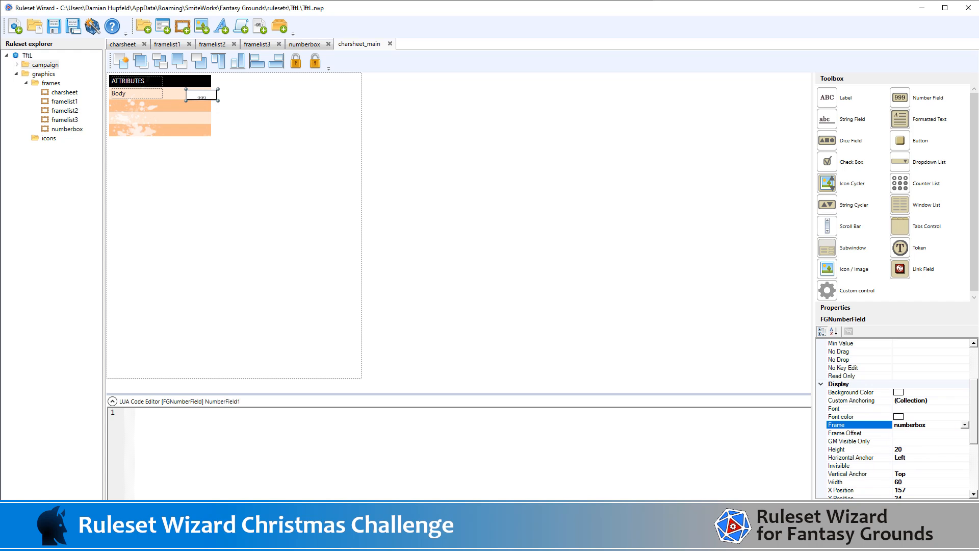
Step: Set the number field's Width to 20 and its Y Position to 31 to match the Body label
{"action": "scroll", "coordinate": [974, 451], "scroll_direction": "down", "scroll_amount": 3}
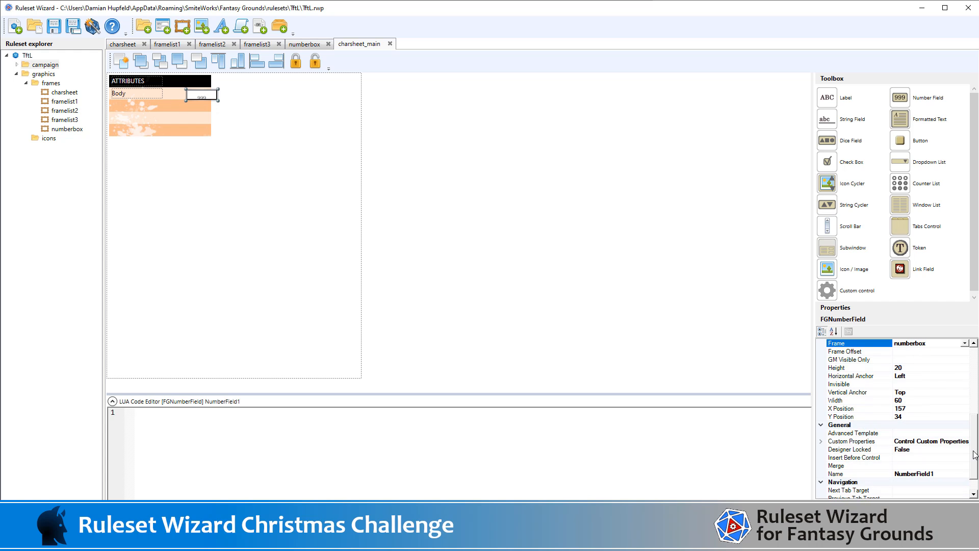
{"action": "left_click", "coordinate": [912, 400]}
{"action": "type", "text": "20"}
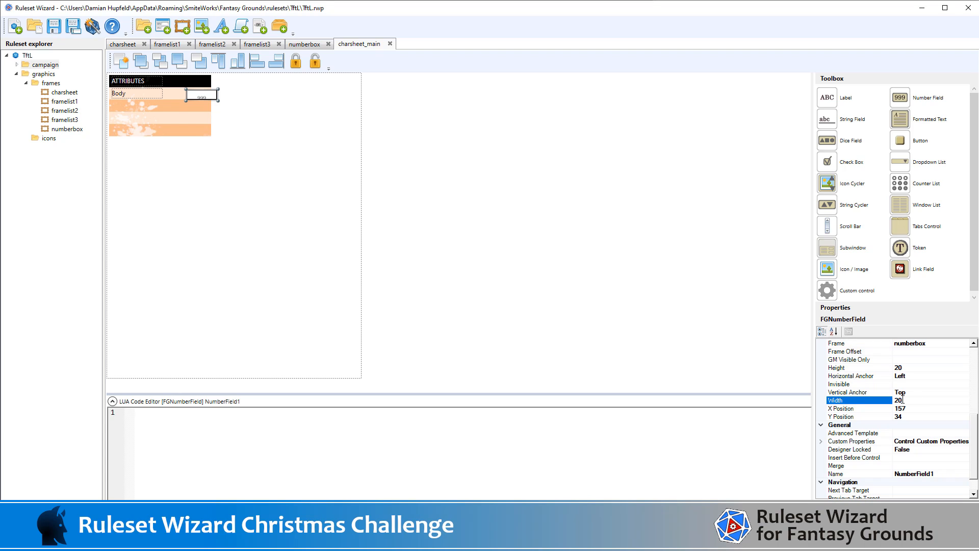
{"action": "left_click", "coordinate": [926, 410]}
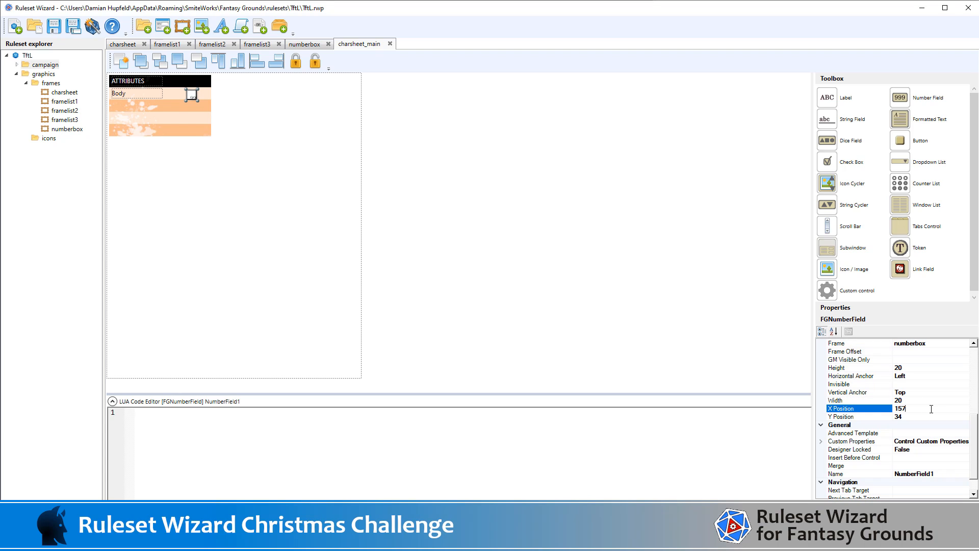
{"action": "left_click", "coordinate": [925, 416]}
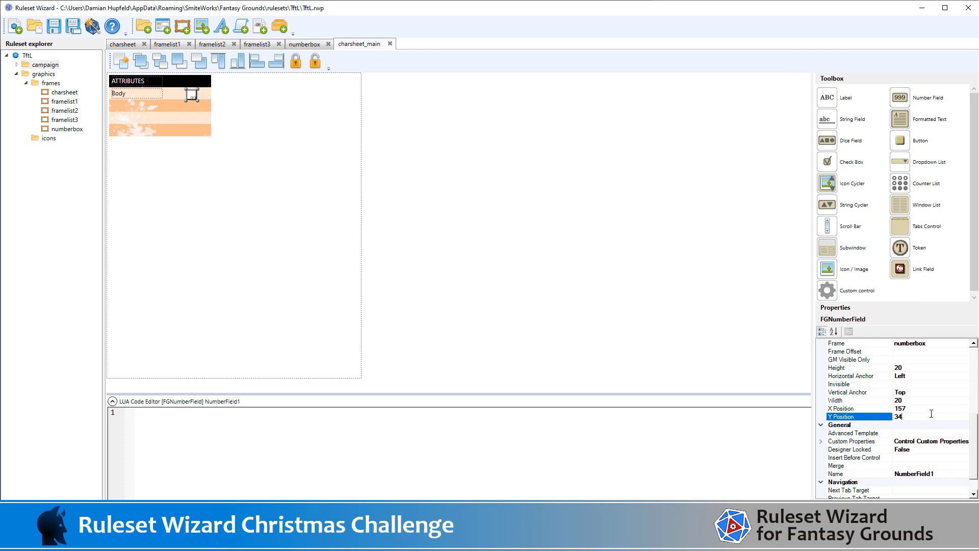
{"action": "left_click_drag", "start_coordinate": [931, 416], "coordinate": [883, 415]}
{"action": "type", "text": "31"}
Step: Set the number field's X Position to 170
{"action": "left_click", "coordinate": [935, 409]}
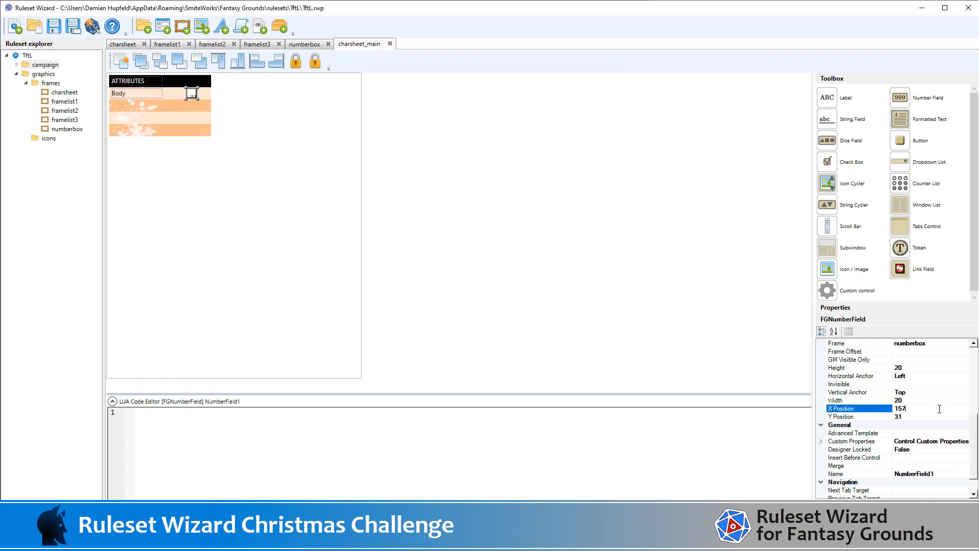
{"action": "left_click_drag", "start_coordinate": [939, 409], "coordinate": [854, 409]}
{"action": "type", "text": "17"}
{"action": "left_click", "coordinate": [709, 297]}
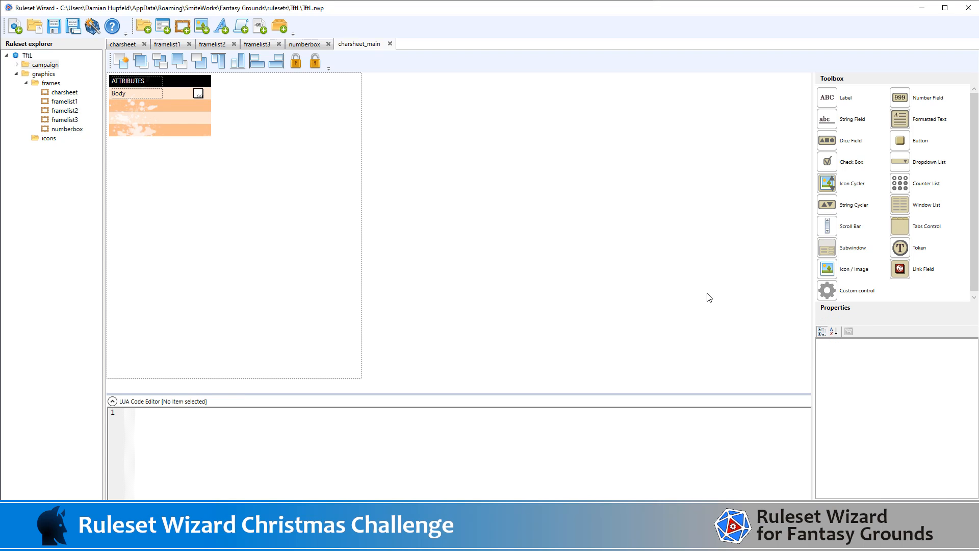
Step: Move the number field closer to the right edge of the attributes frame by setting its X Position to 175
{"action": "left_click", "coordinate": [200, 95]}
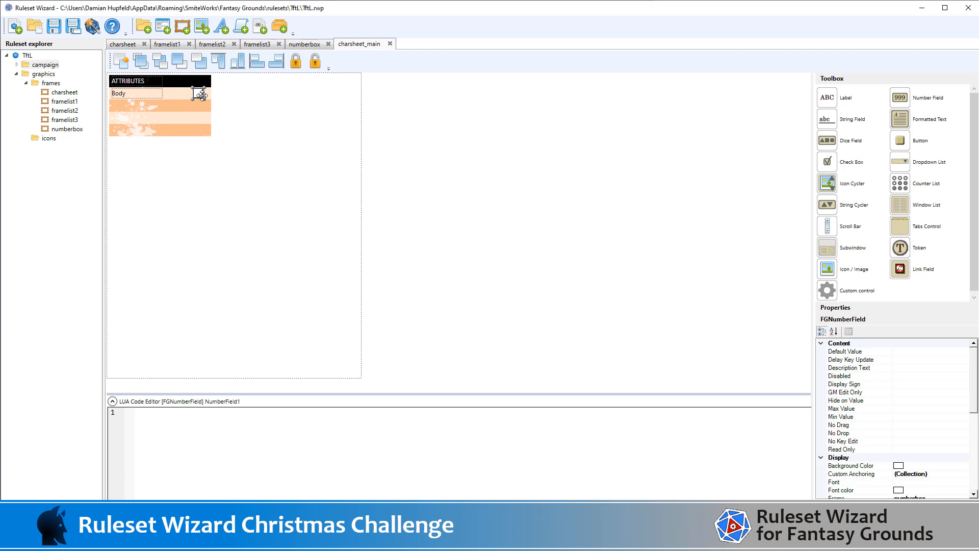
{"action": "scroll", "coordinate": [936, 472], "scroll_direction": "down", "scroll_amount": 6}
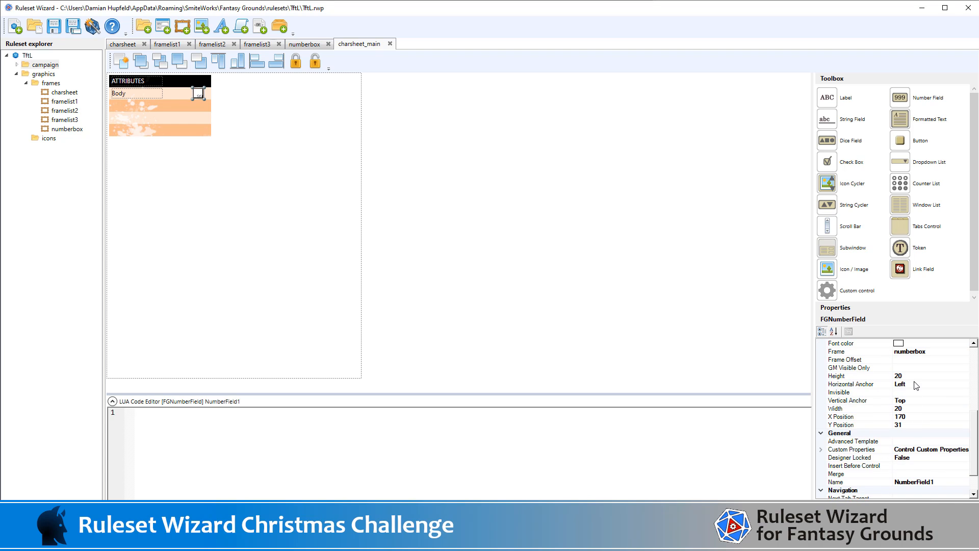
{"action": "scroll", "coordinate": [929, 452], "scroll_direction": "down", "scroll_amount": 1}
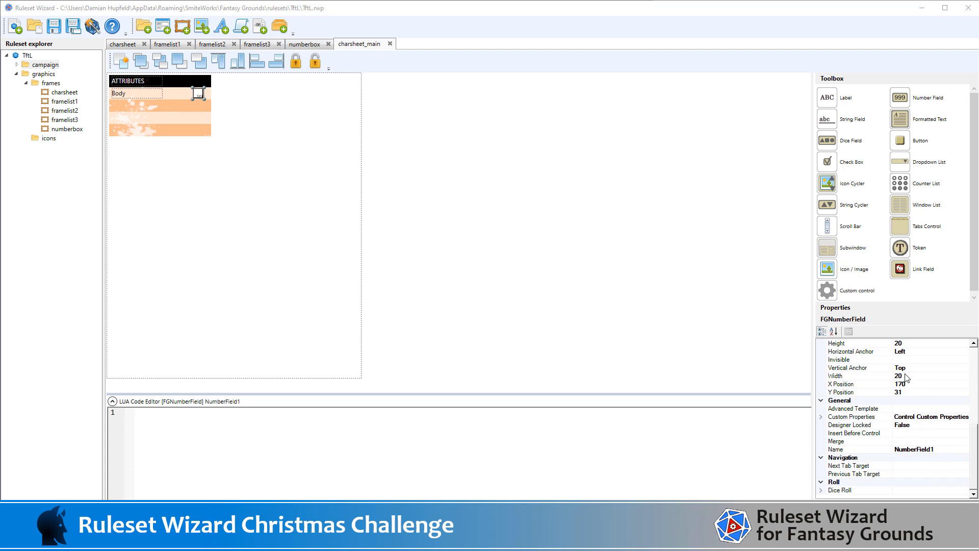
{"action": "left_click", "coordinate": [917, 383]}
{"action": "type", "text": "1"}
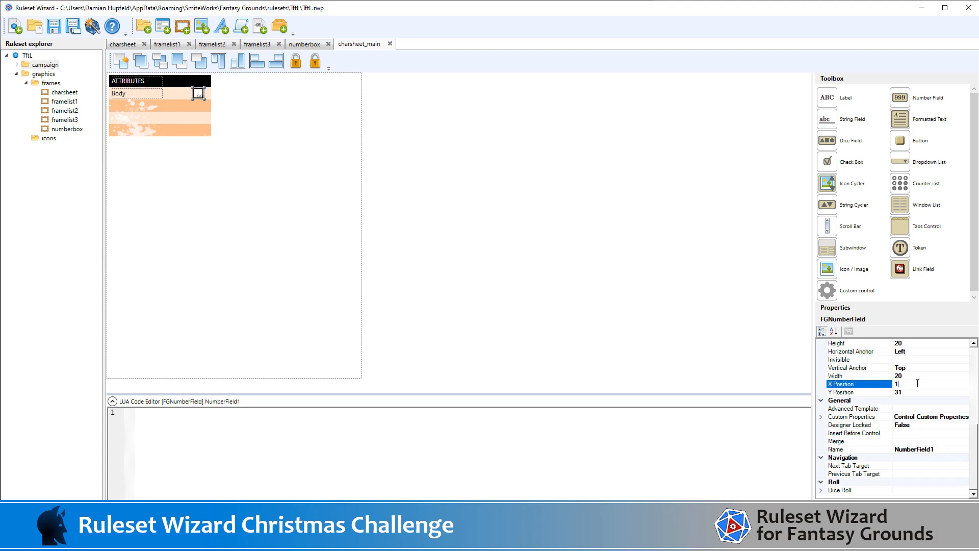
{"action": "type", "text": "75"}
{"action": "left_click", "coordinate": [920, 393]}
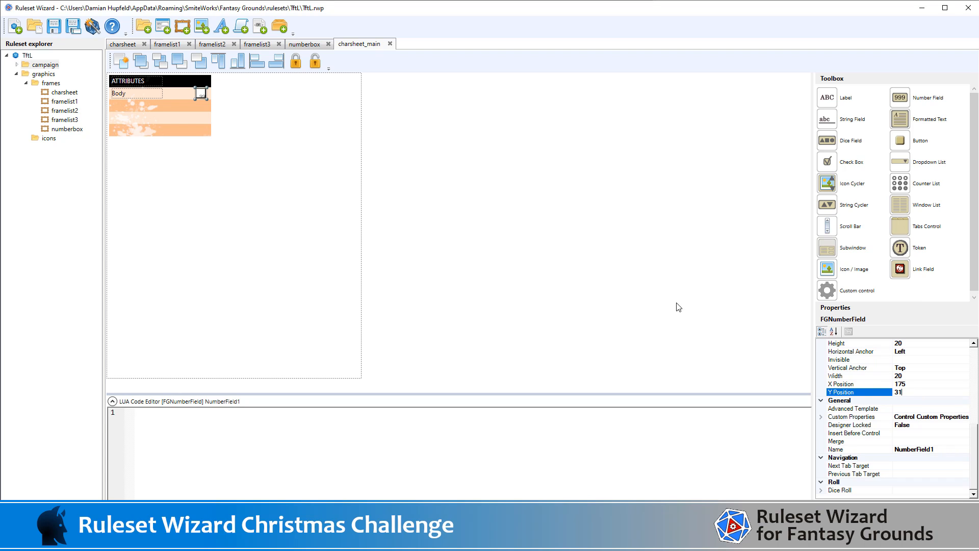
Step: Name the number field in the Body row body_att
{"action": "double_click", "coordinate": [939, 448]}
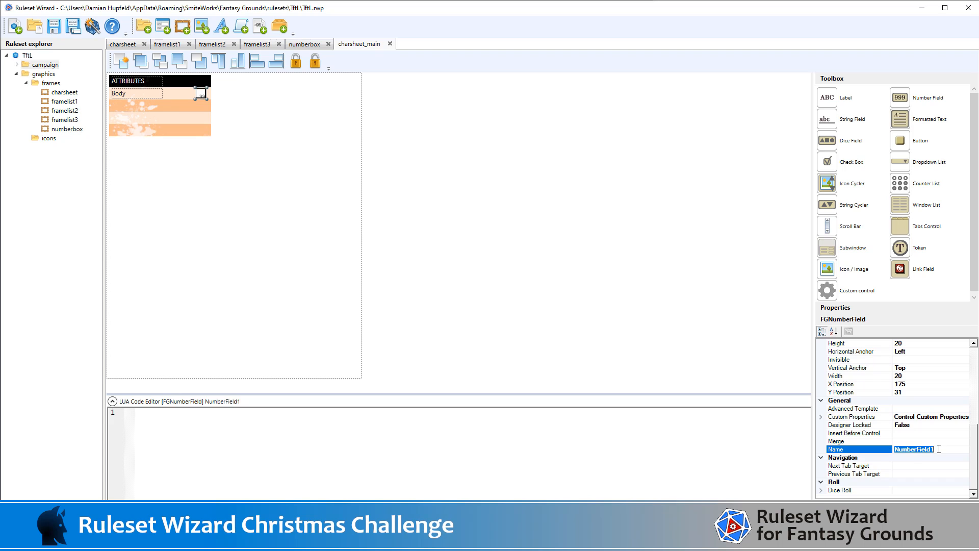
{"action": "type", "text": "a"}
{"action": "key", "text": "BackSpace"}
{"action": "key", "text": "BackSpace"}
{"action": "key", "text": "BackSpace"}
{"action": "key", "text": "BackSpace"}
{"action": "key", "text": "BackSpace"}
{"action": "key", "text": "BackSpace"}
{"action": "key", "text": "BackSpace"}
{"action": "type", "text": "body_att"}
{"action": "left_click", "coordinate": [444, 212]}
Step: Set the Dice Roll string of the Body row's number field to {self}d6s6
{"action": "left_click", "coordinate": [202, 91]}
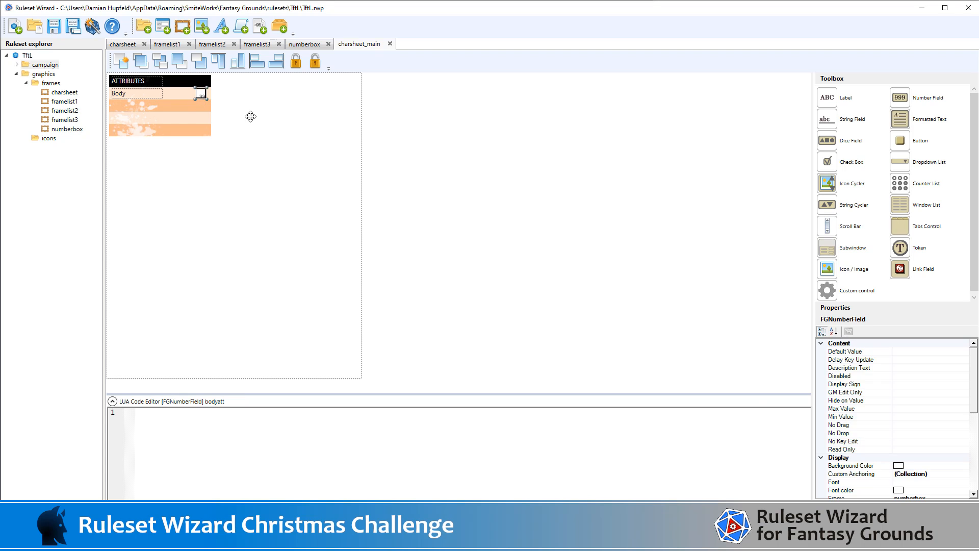
{"action": "scroll", "coordinate": [946, 416], "scroll_direction": "down", "scroll_amount": 5}
{"action": "scroll", "coordinate": [941, 425], "scroll_direction": "down", "scroll_amount": 2}
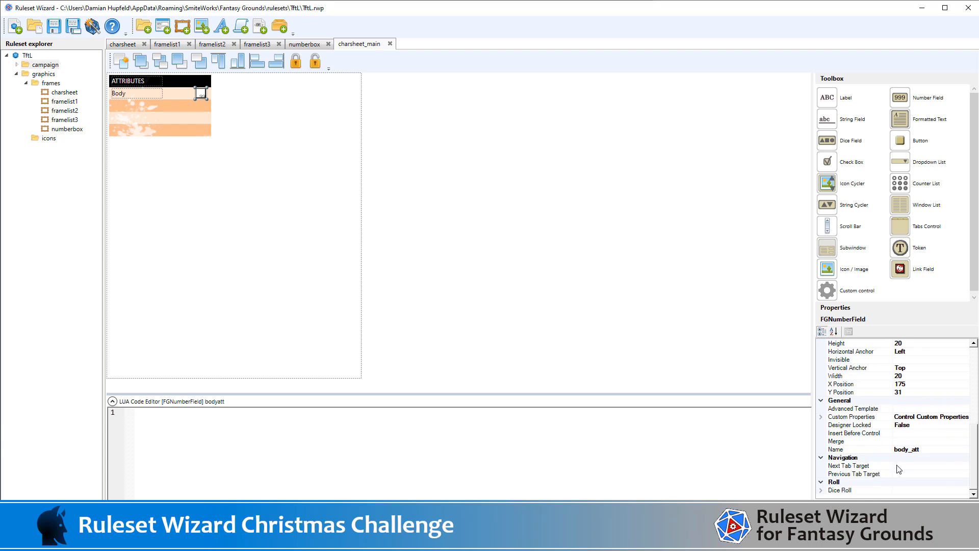
{"action": "double_click", "coordinate": [830, 490]}
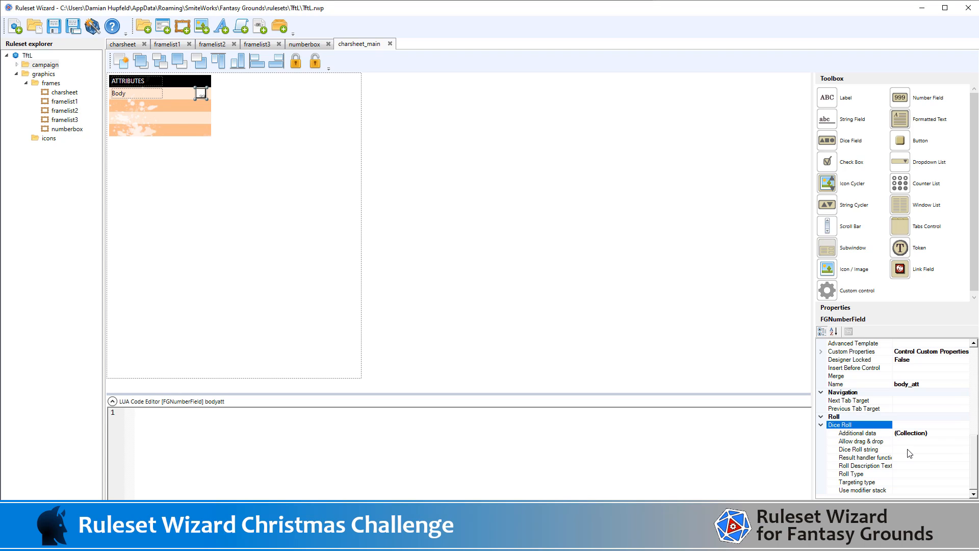
{"action": "left_click", "coordinate": [907, 450]}
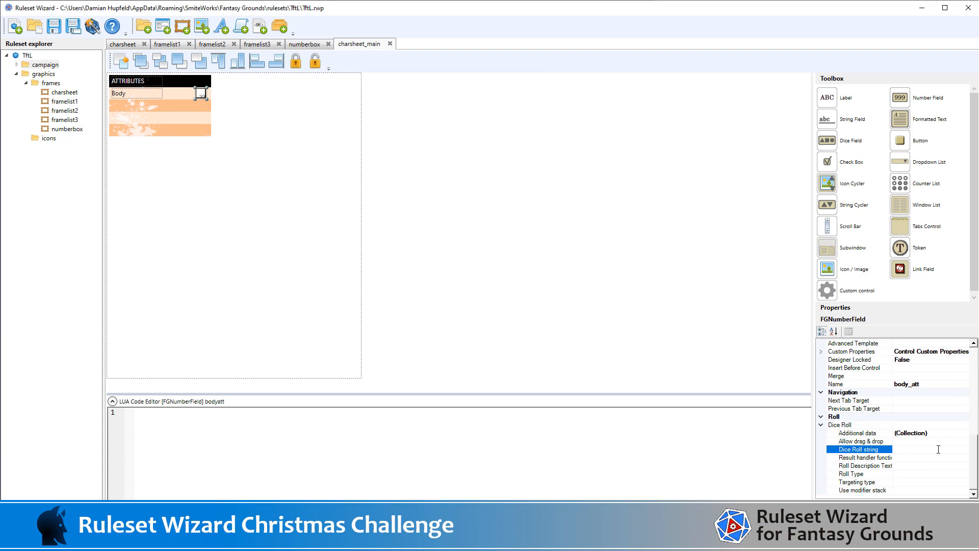
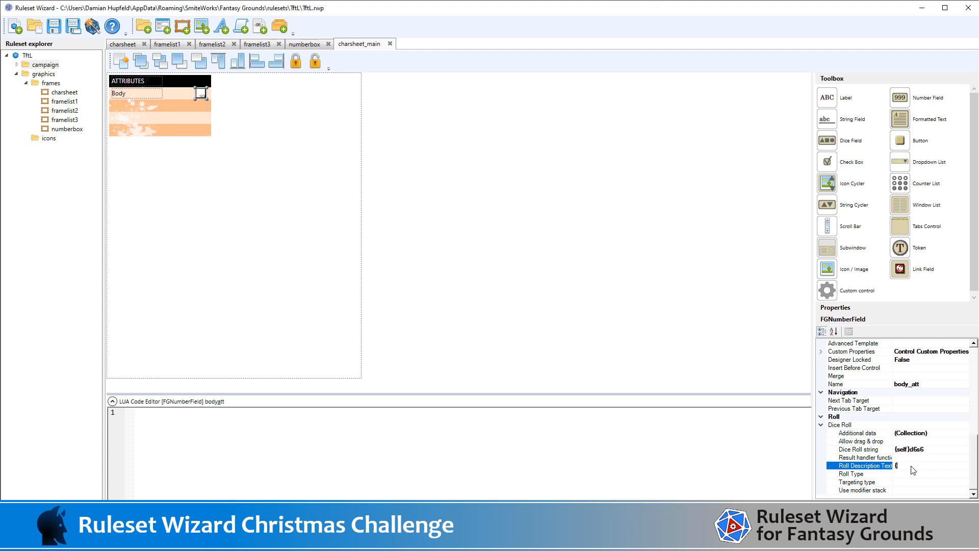
Step: Set the Roll Description Text of the Body number field's dice roll to Body Roll
{"action": "left_click", "coordinate": [127, 94]}
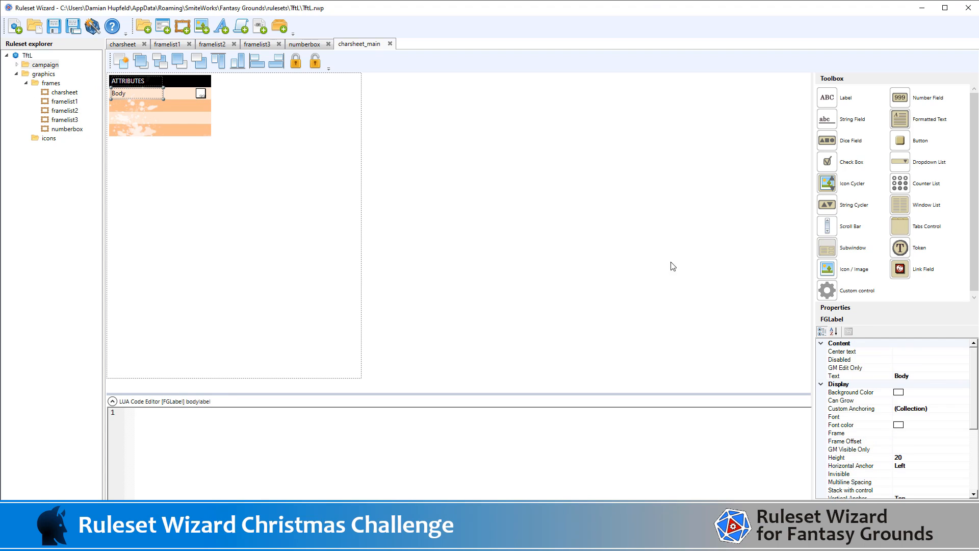
{"action": "scroll", "coordinate": [914, 405], "scroll_direction": "down", "scroll_amount": 5}
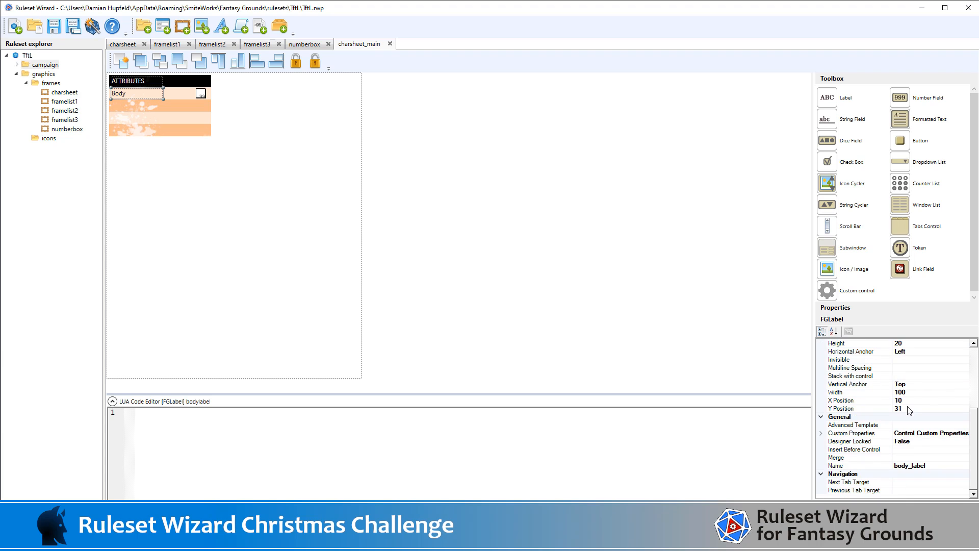
{"action": "left_click", "coordinate": [202, 95]}
{"action": "scroll", "coordinate": [914, 405], "scroll_direction": "down", "scroll_amount": 10}
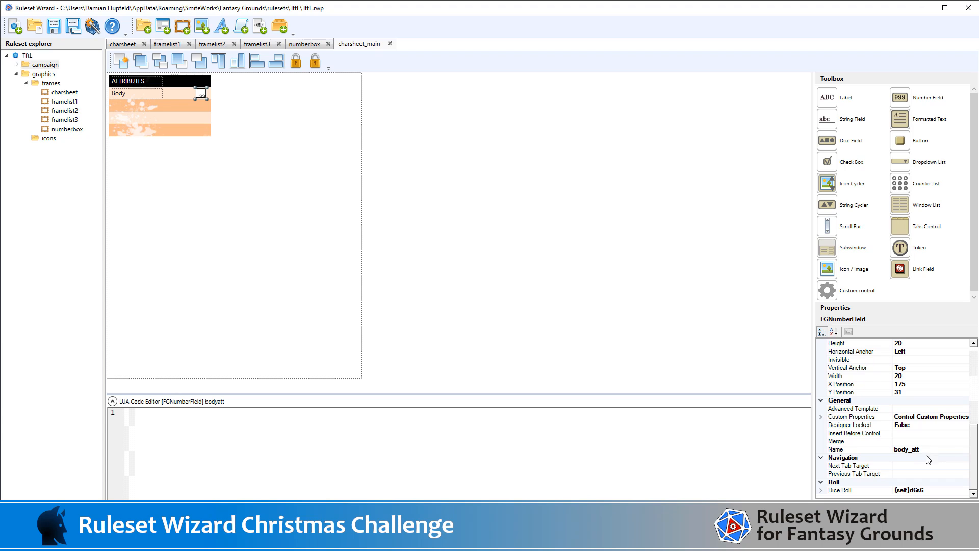
{"action": "left_click", "coordinate": [822, 490]}
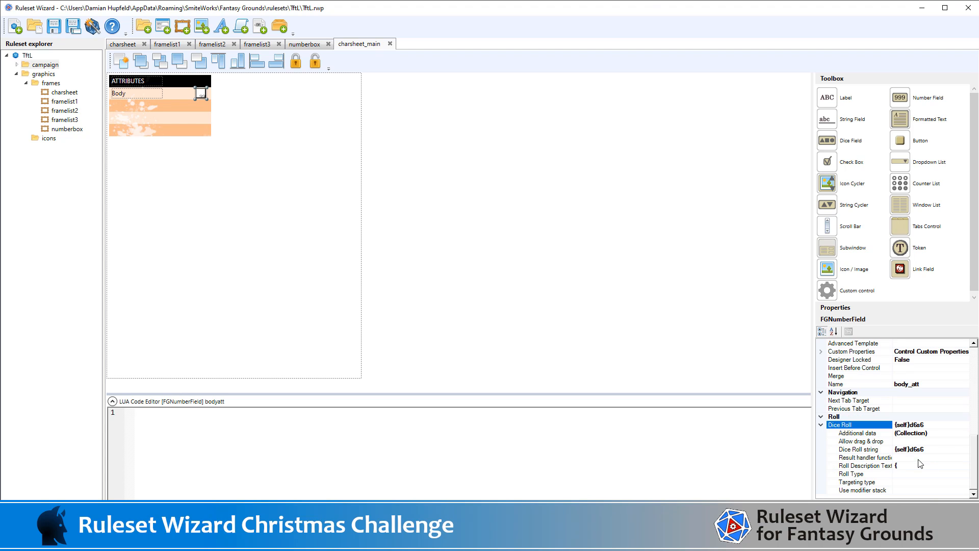
{"action": "left_click", "coordinate": [911, 467]}
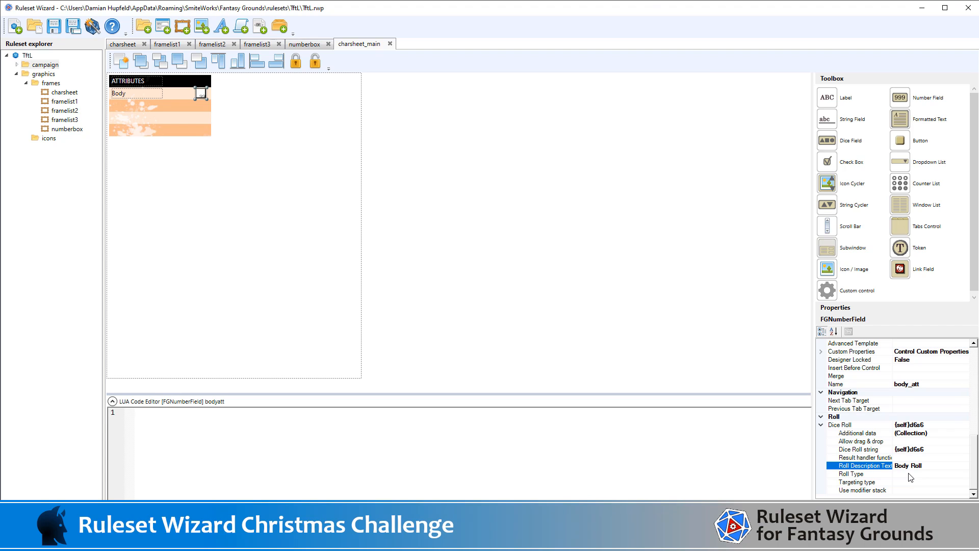
Step: Set Use modifier stack to True for the Body number field's dice roll
{"action": "left_click", "coordinate": [910, 476]}
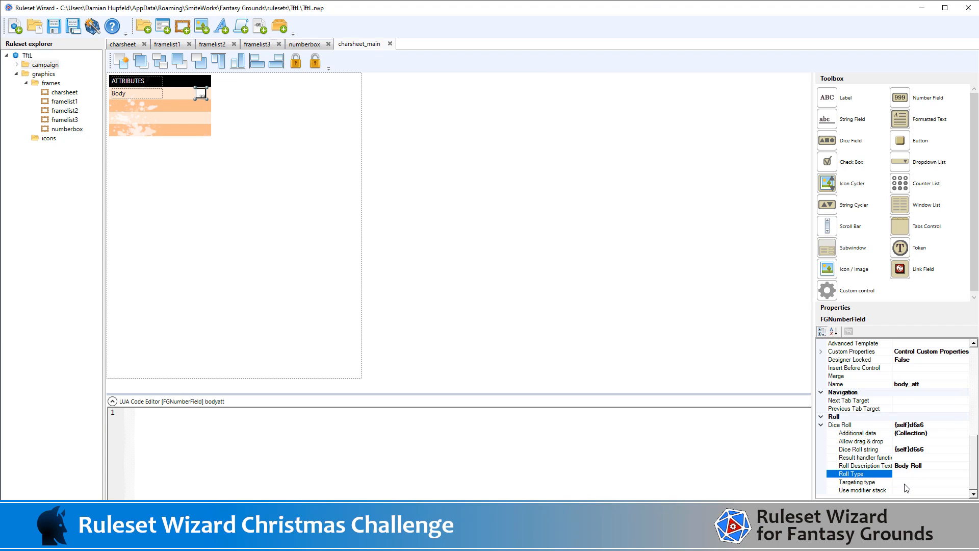
{"action": "left_click", "coordinate": [904, 490]}
{"action": "double_click", "coordinate": [904, 491]}
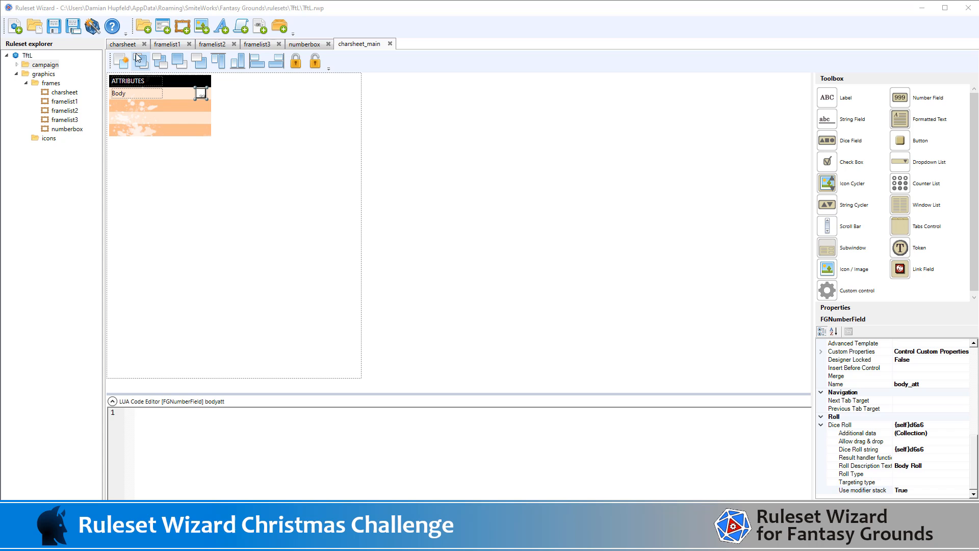
Step: Generate the updated TftL ruleset, then switch to Fantasy Grounds and reload it with the character sheet open
{"action": "left_click", "coordinate": [92, 26]}
{"action": "key", "text": "Return"}
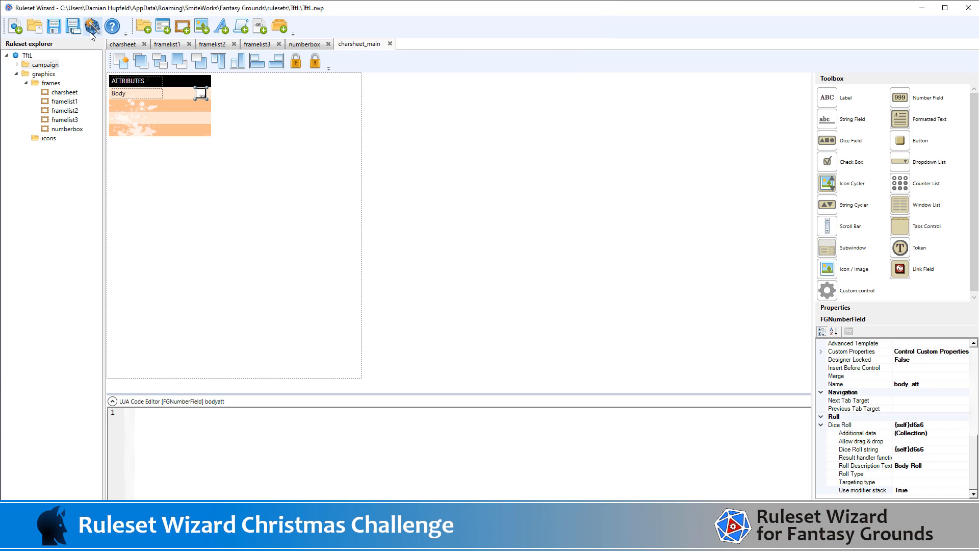
{"action": "key", "text": "alt+Tab"}
{"action": "key", "text": "alt+Tab"}
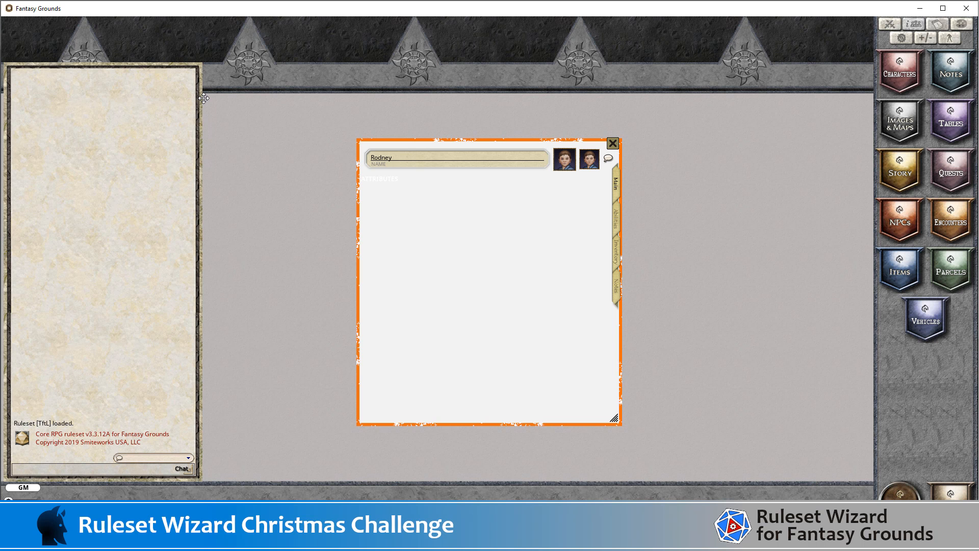
{"action": "key", "text": "F1"}
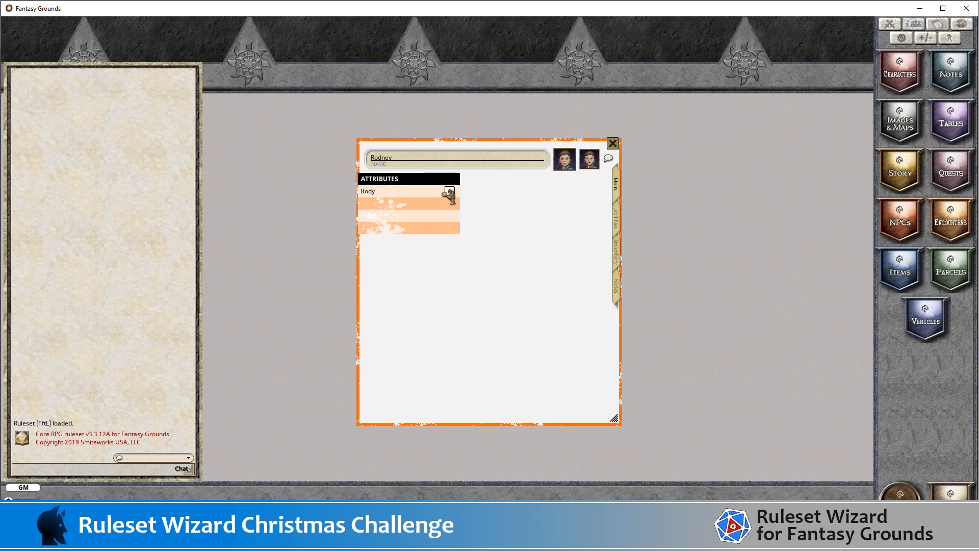
Step: Test the Body attribute on the character sheet by entering 5 and rolling it twice
{"action": "double_click", "coordinate": [449, 191]}
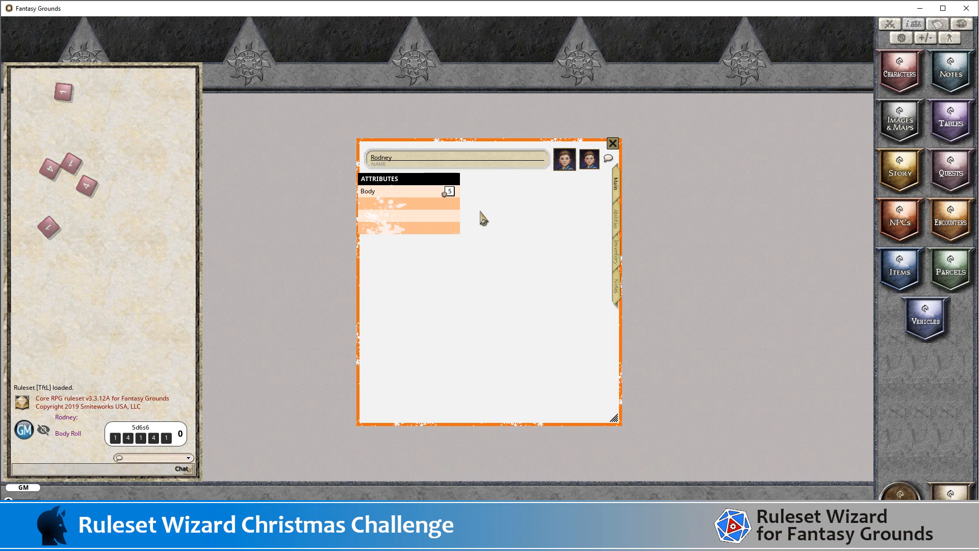
{"action": "double_click", "coordinate": [450, 191]}
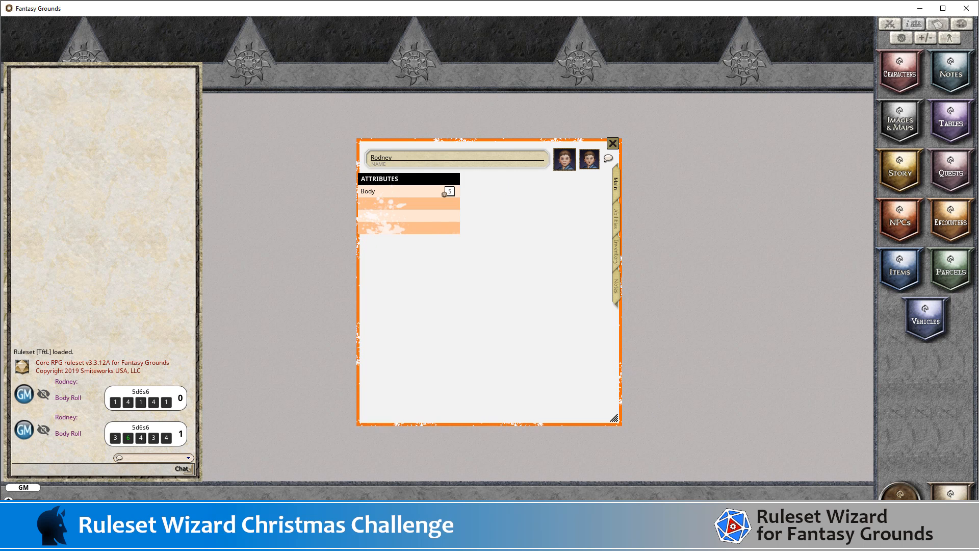
Step: Switch back to Ruleset Wizard and shift the whole attributes section slightly to the right, including its frame, labels and number field
{"action": "key", "text": "alt+Tab"}
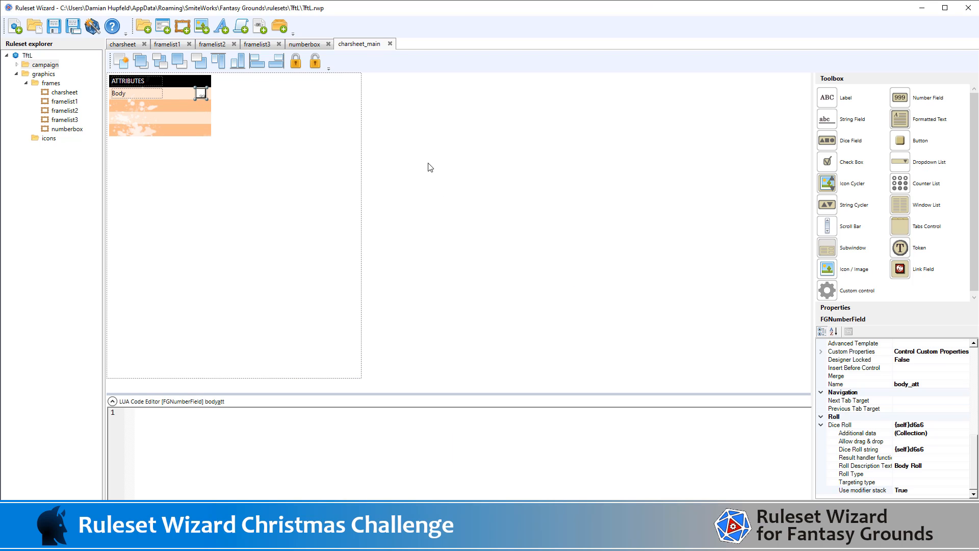
{"action": "left_click_drag", "start_coordinate": [457, 160], "coordinate": [92, 65]}
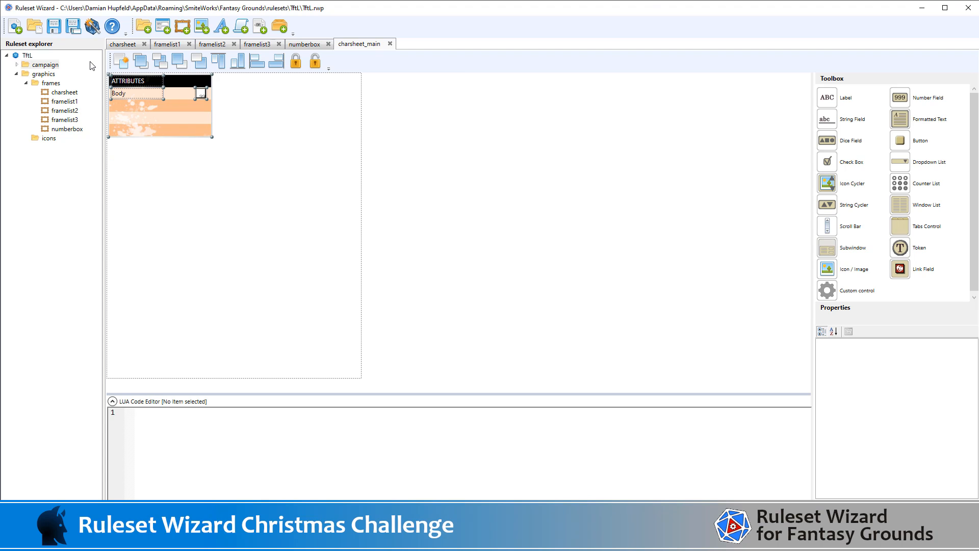
{"action": "key", "text": "Right"}
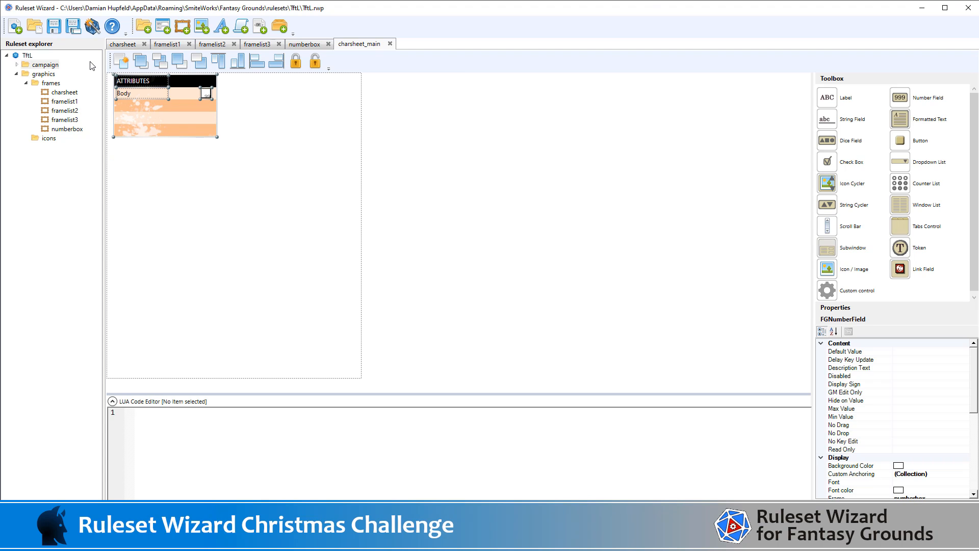
{"action": "left_click", "coordinate": [403, 127]}
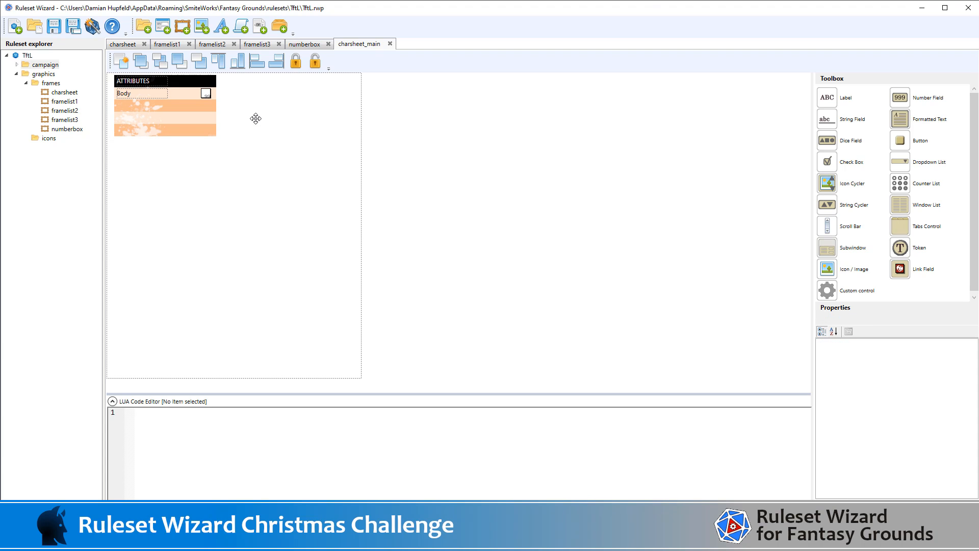
Step: Copy the Body label and its number field together and paste three duplicates of the pair
{"action": "left_click_drag", "start_coordinate": [425, 115], "coordinate": [102, 85]}
{"action": "key", "text": "ctrl+v"}
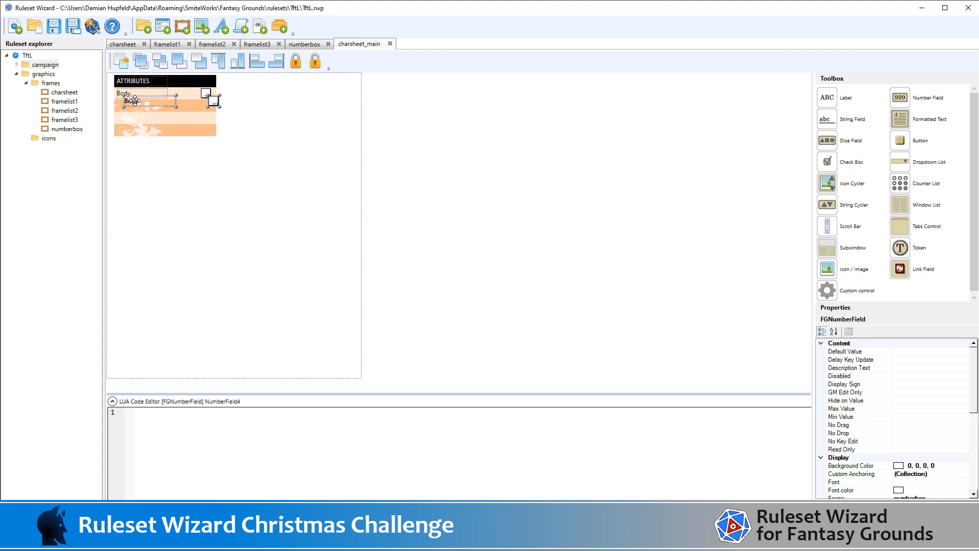
{"action": "key", "text": "ctrl+v"}
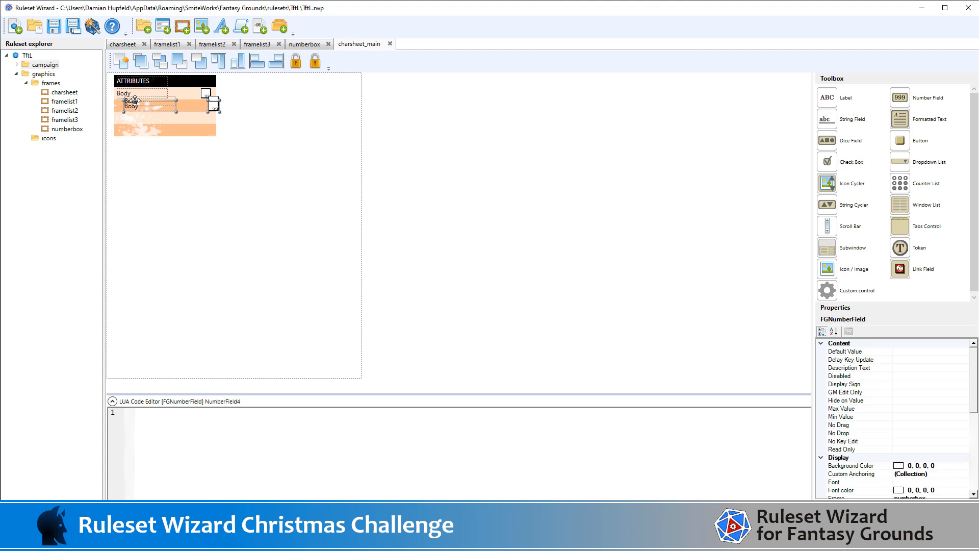
Step: Move one pasted label and number field pair into the fourth row, aligned horizontally with the original Body row
{"action": "key", "text": "Down"}
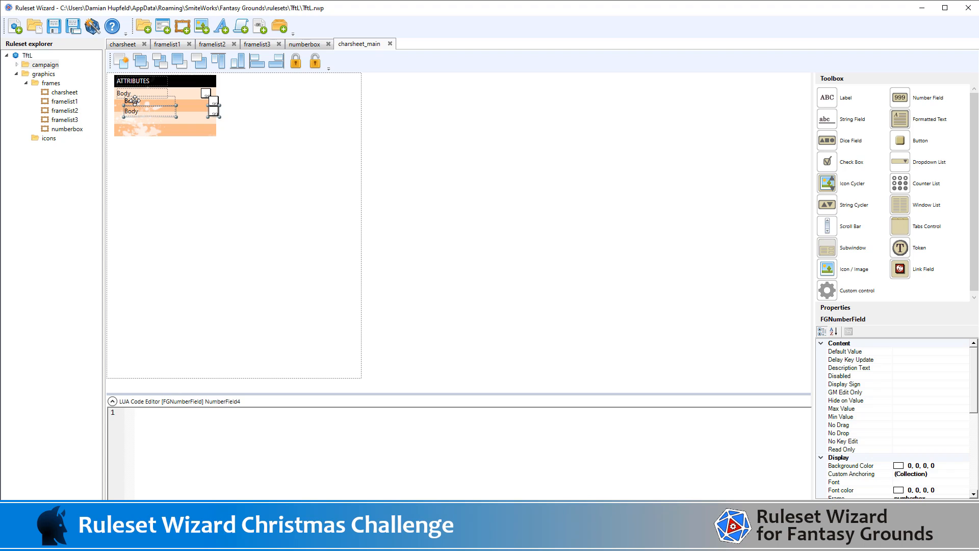
{"action": "key", "text": "Down"}
{"action": "key", "text": "Down"}
{"action": "key", "text": "Down"}
{"action": "key", "text": "Down"}
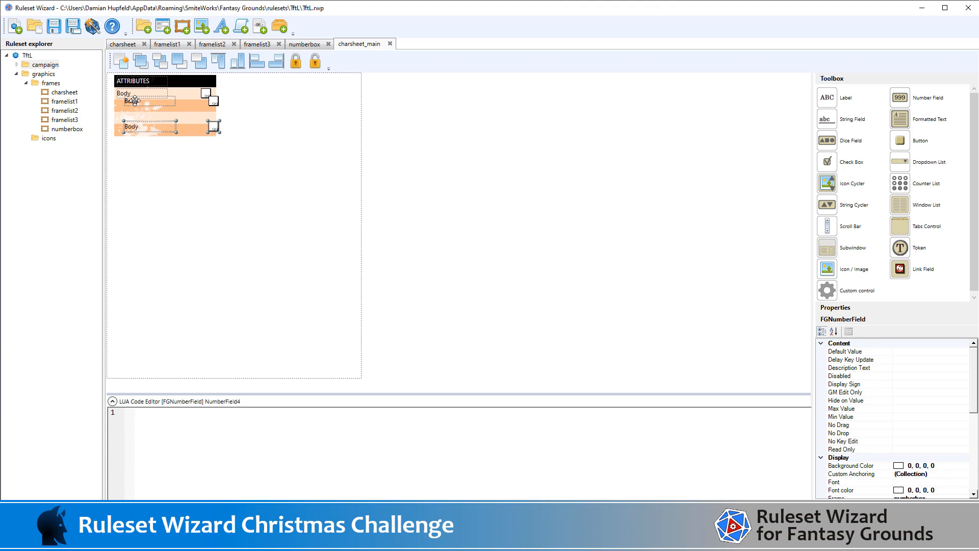
{"action": "key", "text": "Down"}
{"action": "key", "text": "Down"}
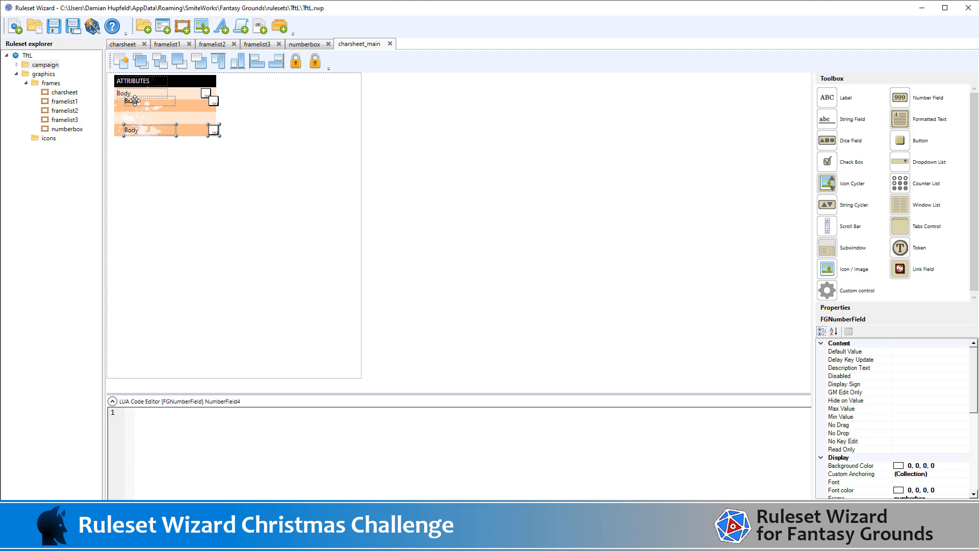
{"action": "key", "text": "Left"}
{"action": "key", "text": "Left"}
{"action": "key", "text": "Left"}
{"action": "key", "text": "Left"}
{"action": "key", "text": "Left"}
{"action": "key", "text": "Left"}
Step: Move a second pasted label and number field pair into the third row, aligned horizontally with the original Body row
{"action": "left_click", "coordinate": [135, 101]}
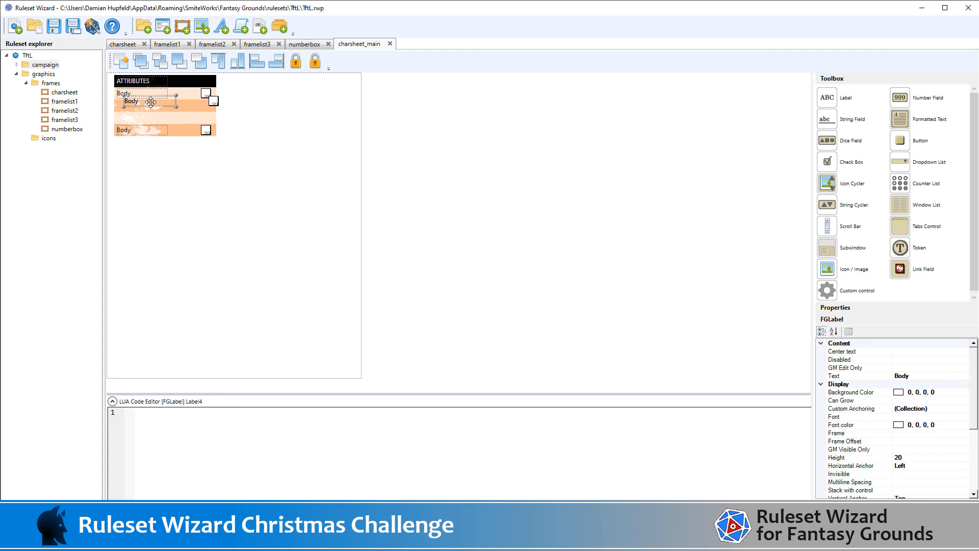
{"action": "left_click", "coordinate": [214, 101]}
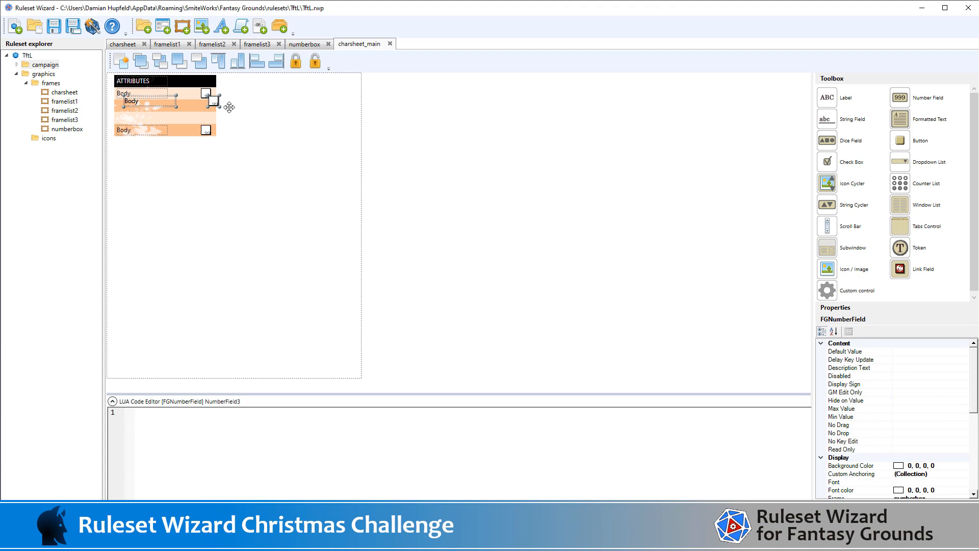
{"action": "key", "text": "Down"}
{"action": "key", "text": "Down"}
{"action": "key", "text": "Down"}
{"action": "key", "text": "Down"}
{"action": "key", "text": "Down"}
{"action": "key", "text": "Down"}
{"action": "key", "text": "Down"}
{"action": "key", "text": "Down"}
{"action": "key", "text": "Down"}
{"action": "key", "text": "Down"}
{"action": "key", "text": "Down"}
{"action": "key", "text": "Down"}
{"action": "key", "text": "Down"}
{"action": "key", "text": "Down"}
{"action": "key", "text": "Down"}
{"action": "key", "text": "Down"}
{"action": "key", "text": "Down"}
{"action": "key", "text": "Down"}
{"action": "key", "text": "Down"}
{"action": "key", "text": "Down"}
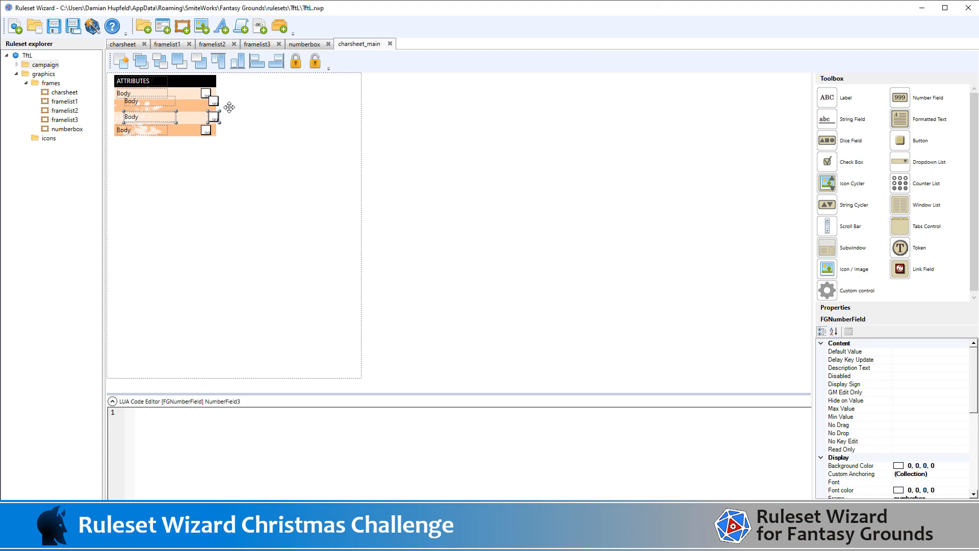
{"action": "key", "text": "Down"}
{"action": "key", "text": "Down"}
{"action": "key", "text": "Left"}
{"action": "key", "text": "Left"}
{"action": "key", "text": "Left"}
{"action": "key", "text": "Left"}
{"action": "key", "text": "Left"}
{"action": "key", "text": "Left"}
{"action": "key", "text": "Left"}
{"action": "key", "text": "Left"}
{"action": "key", "text": "Left"}
{"action": "key", "text": "Left"}
{"action": "key", "text": "Left"}
{"action": "key", "text": "Left"}
{"action": "key", "text": "Left"}
{"action": "key", "text": "Left"}
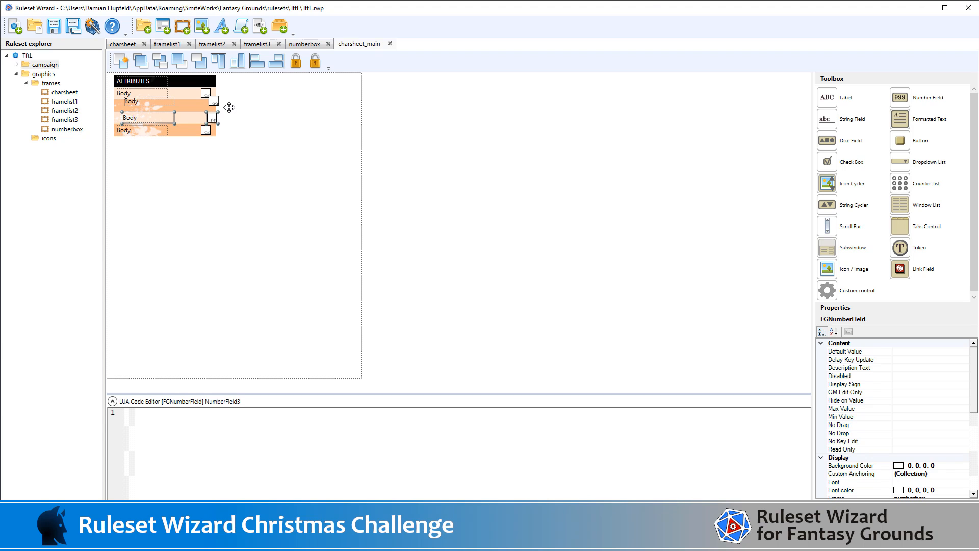
{"action": "key", "text": "Left"}
{"action": "key", "text": "Left"}
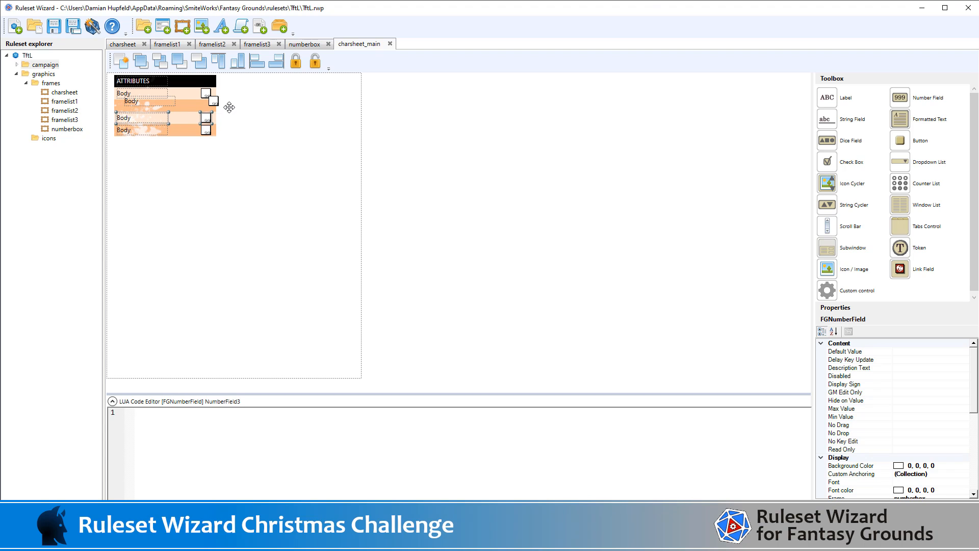
Step: Move the remaining pasted label and number field pair down into the second row of the attributes frame
{"action": "left_click", "coordinate": [139, 102]}
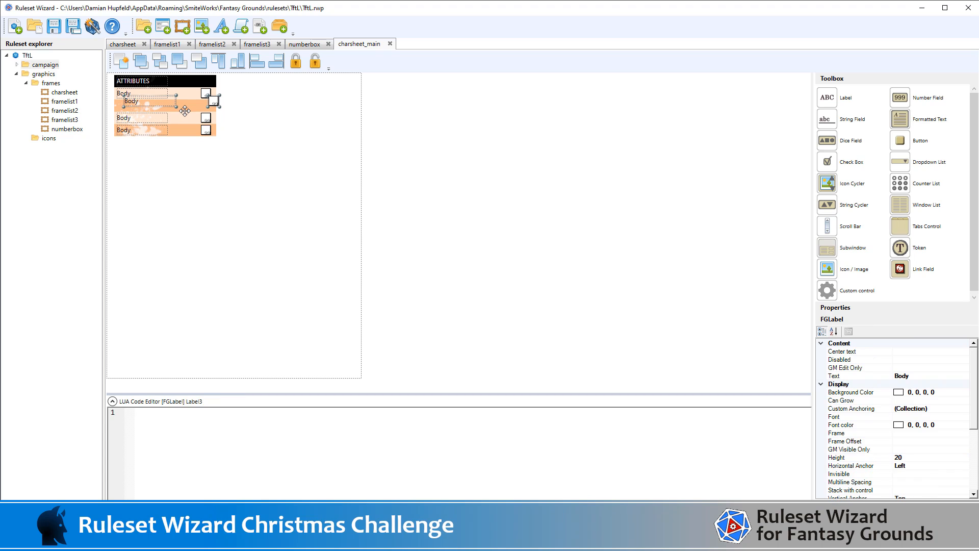
{"action": "key", "text": "Down"}
{"action": "key", "text": "Down"}
{"action": "key", "text": "Down"}
{"action": "key", "text": "Down"}
{"action": "key", "text": "Down"}
{"action": "key", "text": "Down"}
{"action": "key", "text": "Down"}
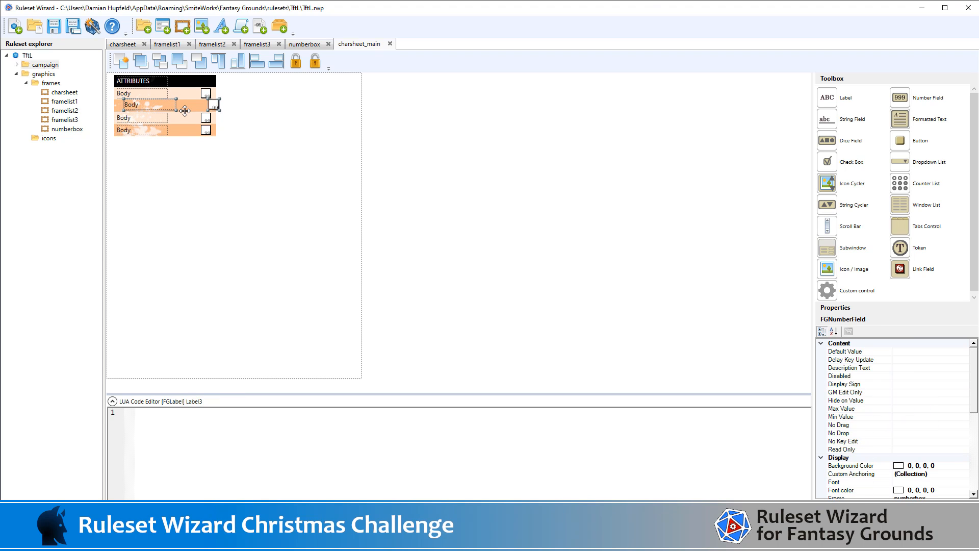
{"action": "key", "text": "Down"}
{"action": "left_click", "coordinate": [471, 124]}
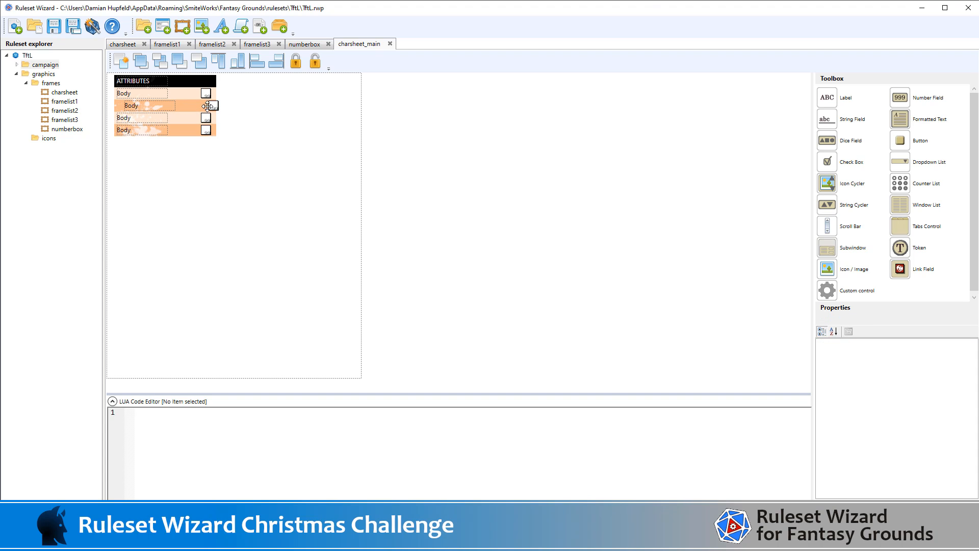
Step: Left-align the four Body labels in the attributes frame
{"action": "left_click", "coordinate": [207, 94]}
{"action": "left_click", "coordinate": [126, 93]}
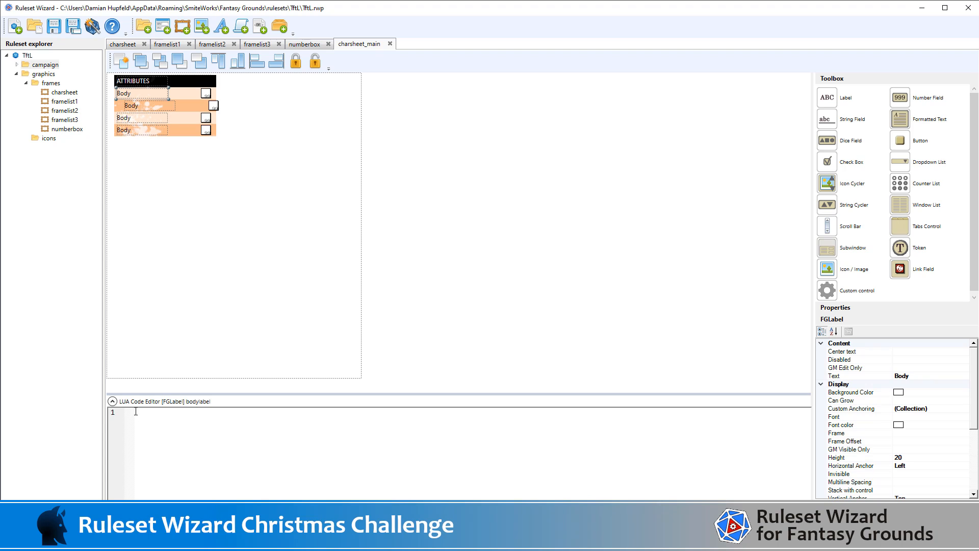
{"action": "left_click", "coordinate": [152, 110]}
{"action": "left_click", "coordinate": [147, 117]}
{"action": "left_click", "coordinate": [148, 130]}
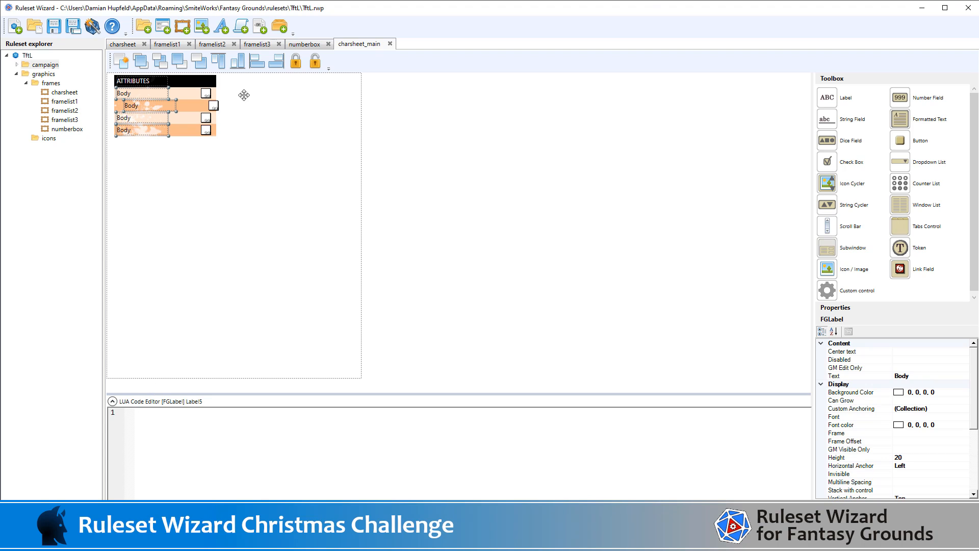
{"action": "left_click", "coordinate": [257, 61]}
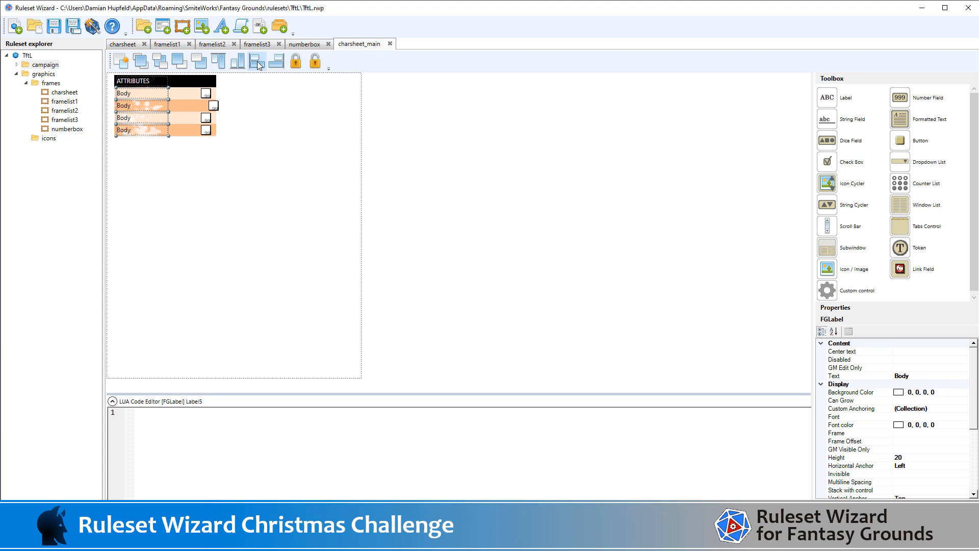
{"action": "left_click", "coordinate": [249, 94]}
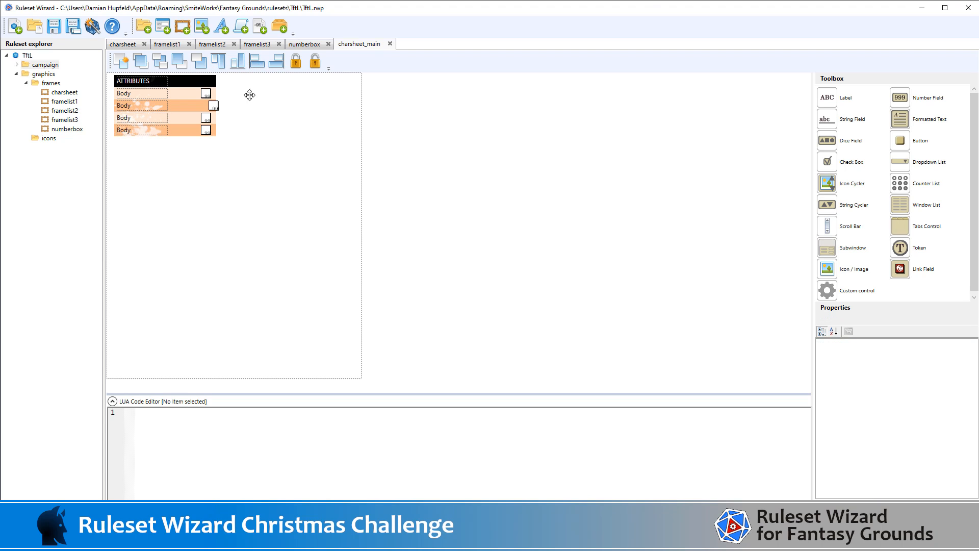
Step: Left-align the four number fields in the attributes frame
{"action": "left_click", "coordinate": [210, 96]}
{"action": "left_click", "coordinate": [213, 105], "text": "ctrl"}
{"action": "left_click", "coordinate": [204, 117], "text": "ctrl"}
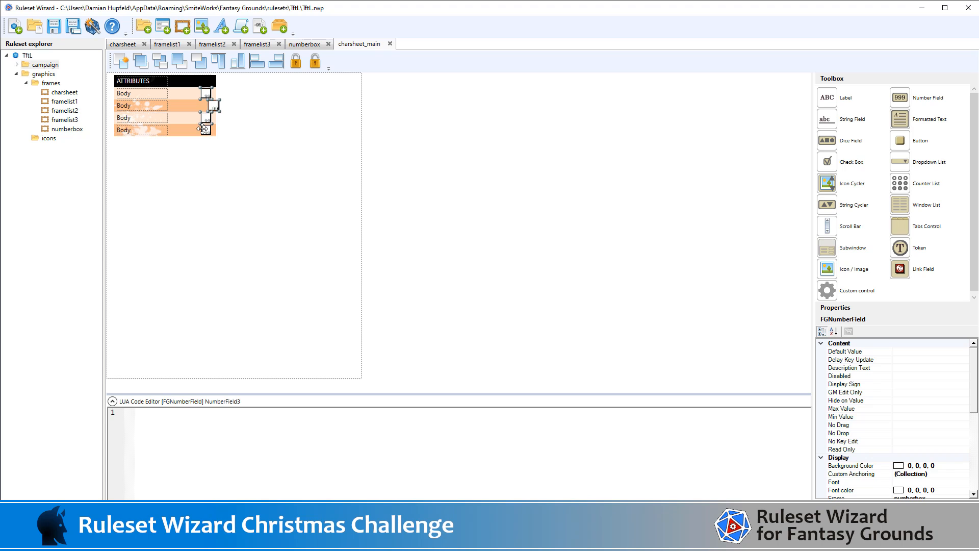
{"action": "left_click", "coordinate": [204, 132], "text": "ctrl"}
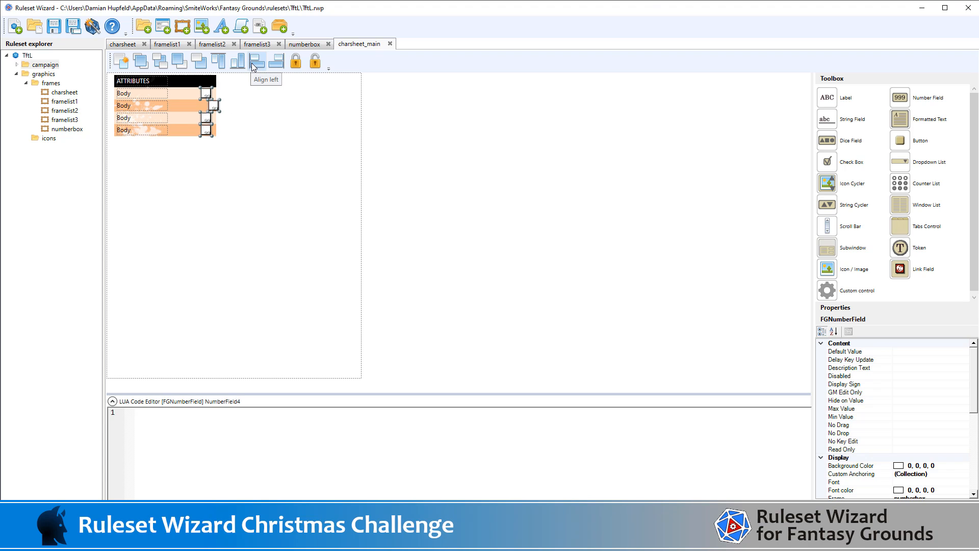
{"action": "left_click", "coordinate": [253, 65]}
{"action": "left_click", "coordinate": [410, 157]}
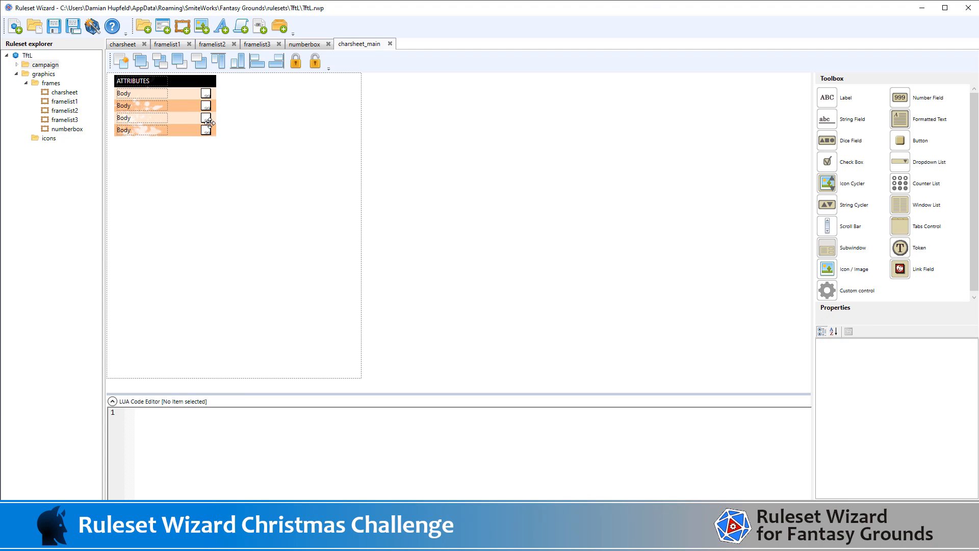
Step: Check the second attribute on the PDF character sheet, set the second row label's text to Tech, and name it tech_label
{"action": "left_click", "coordinate": [152, 106]}
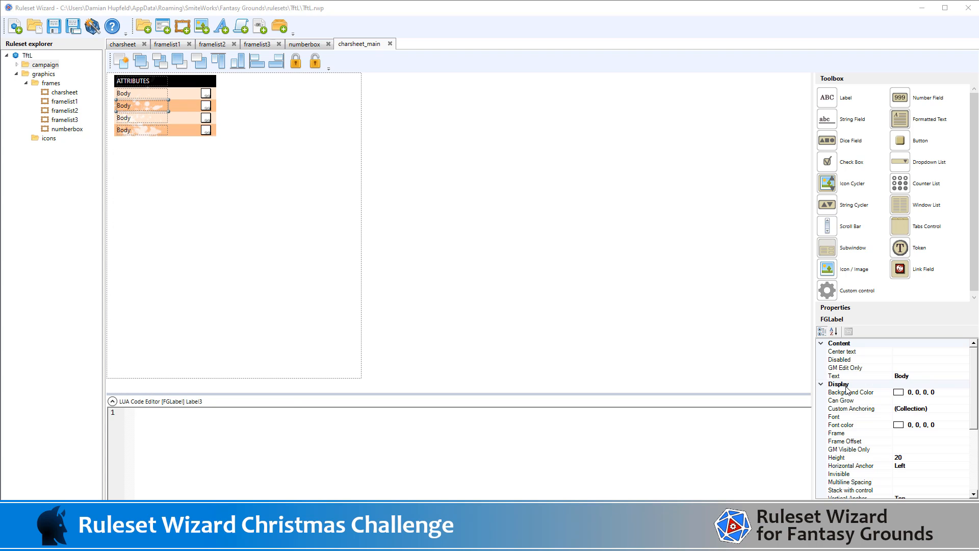
{"action": "key", "text": "alt+Tab"}
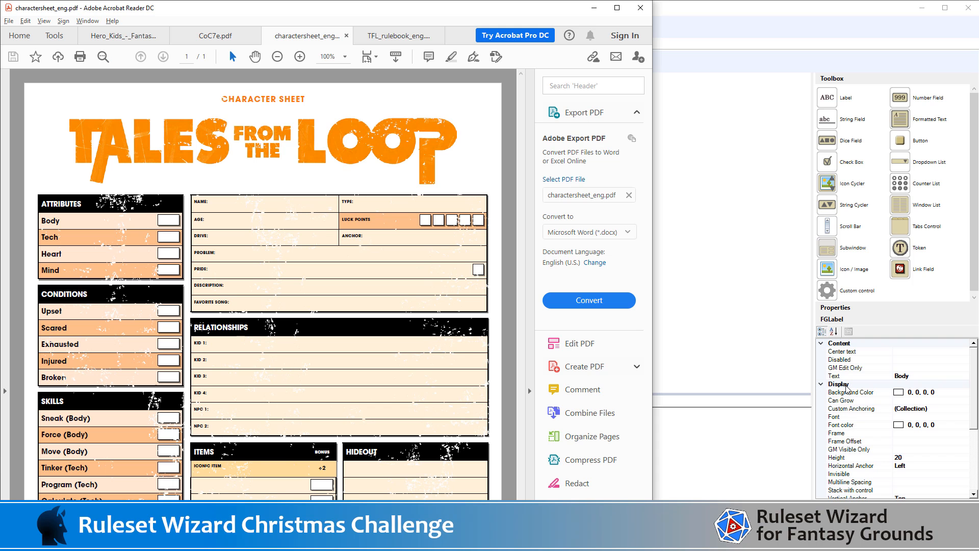
{"action": "key", "text": "alt+Tab"}
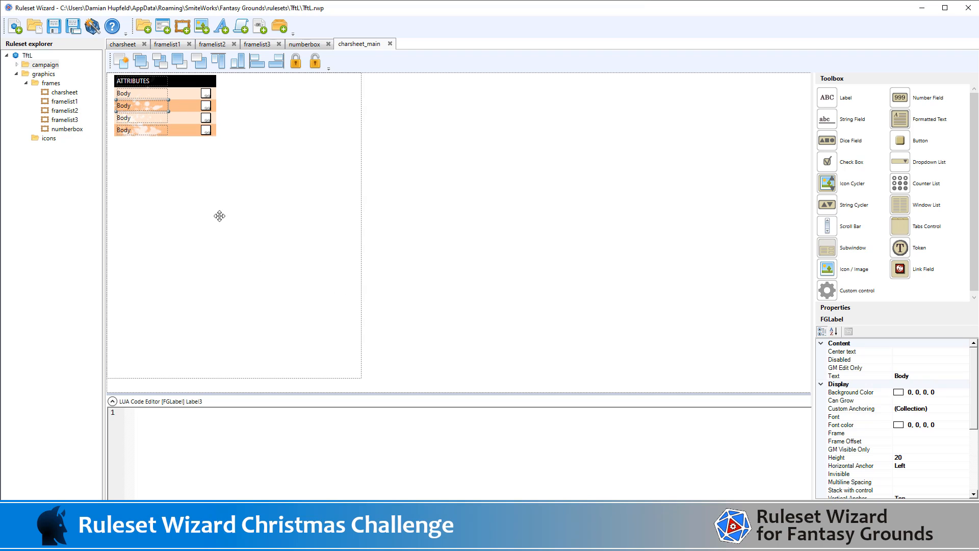
{"action": "scroll", "coordinate": [938, 434], "scroll_direction": "down", "scroll_amount": 5}
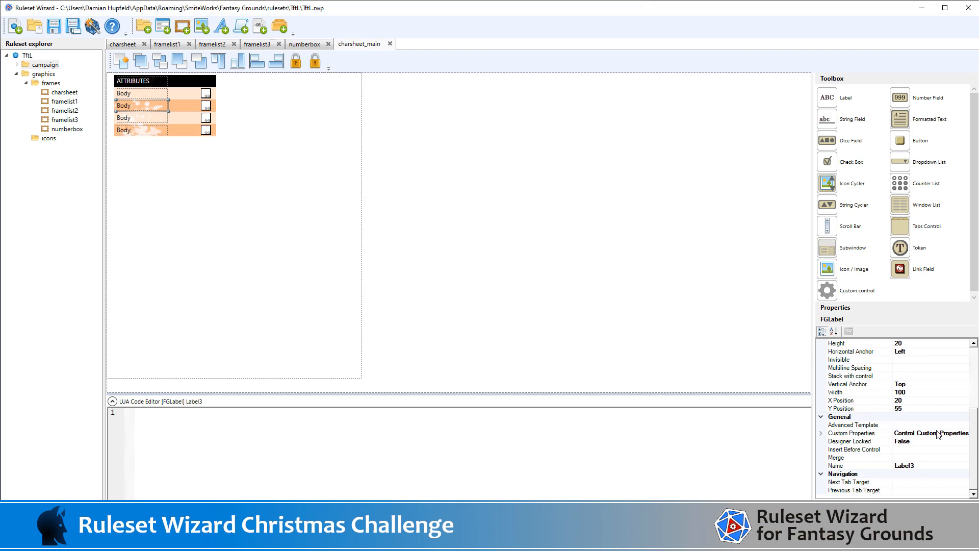
{"action": "scroll", "coordinate": [938, 435], "scroll_direction": "up", "scroll_amount": 5}
{"action": "left_click", "coordinate": [922, 375]}
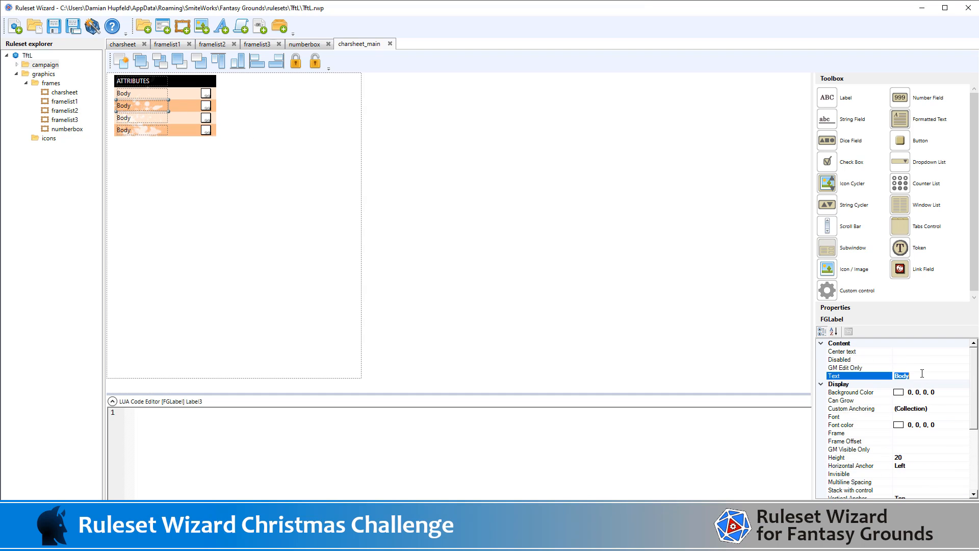
{"action": "type", "text": "Tech"}
{"action": "scroll", "coordinate": [929, 415], "scroll_direction": "down", "scroll_amount": 5}
{"action": "left_click", "coordinate": [941, 465]}
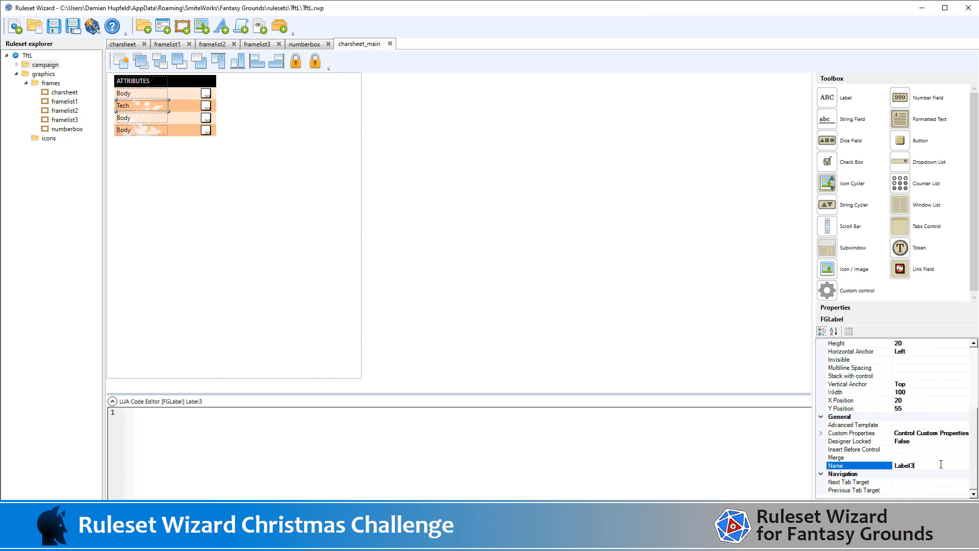
{"action": "left_click_drag", "start_coordinate": [900, 465], "coordinate": [884, 465]}
{"action": "type", "text": "tech_l"}
Step: Name the number field in the Tech row att_tech
{"action": "left_click", "coordinate": [206, 106]}
{"action": "scroll", "coordinate": [917, 441], "scroll_direction": "down", "scroll_amount": 5}
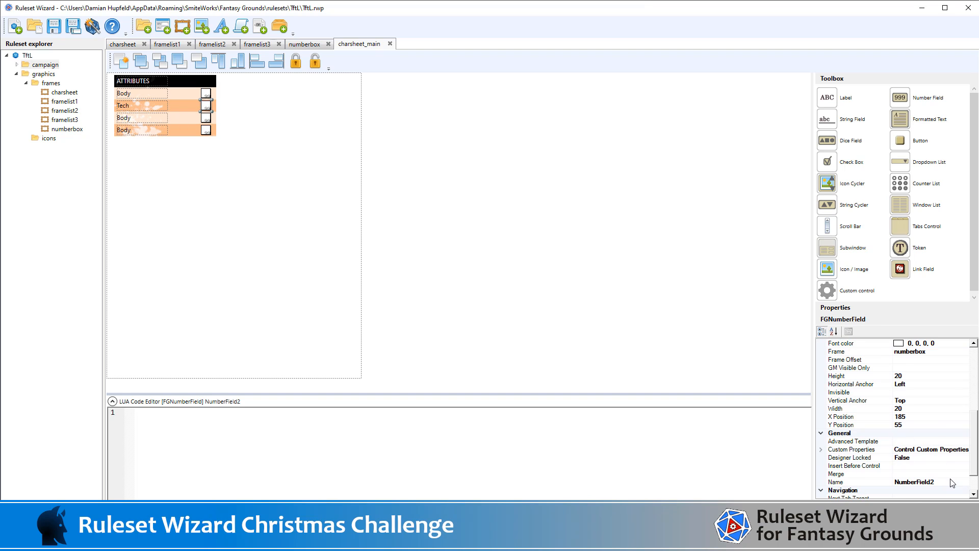
{"action": "left_click", "coordinate": [858, 482]}
{"action": "type", "text": "att_tech"}
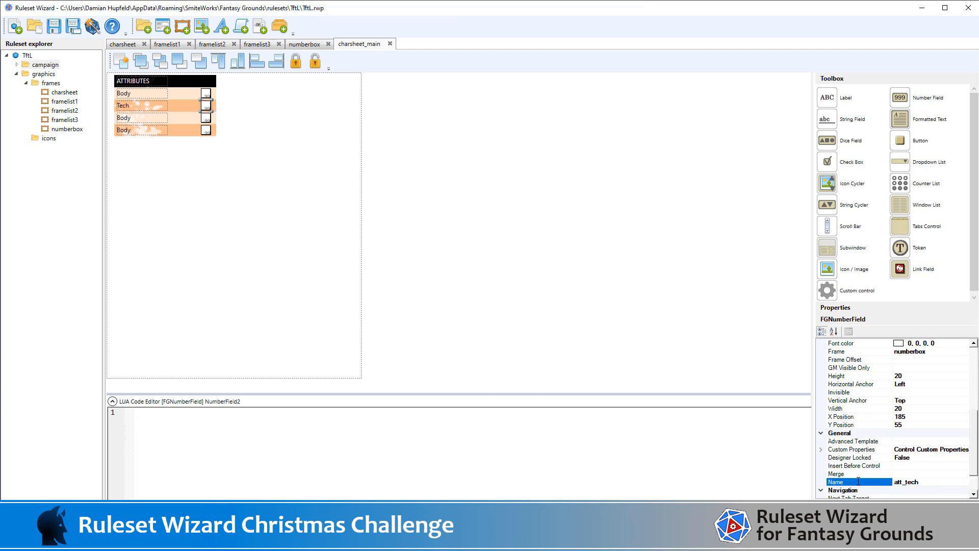
Step: Set the roll description text of the Tech number field's dice roll to "tech Roll"
{"action": "scroll", "coordinate": [877, 470], "scroll_direction": "down", "scroll_amount": 2}
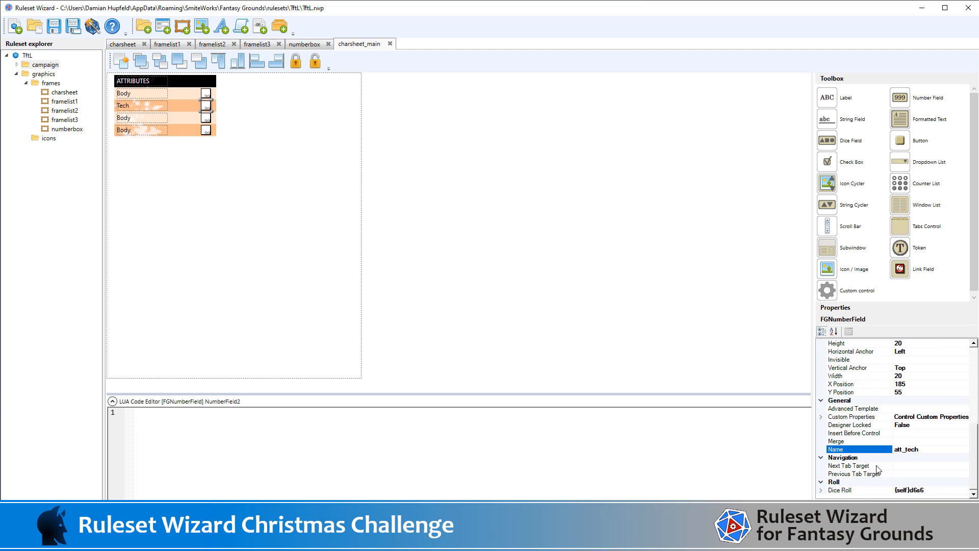
{"action": "left_click", "coordinate": [821, 490]}
{"action": "left_click", "coordinate": [919, 465]}
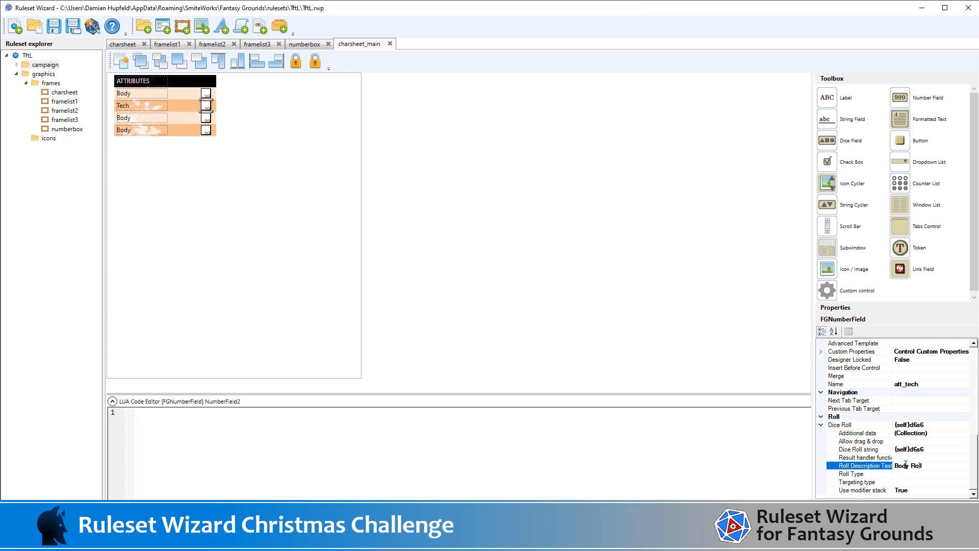
{"action": "left_click_drag", "start_coordinate": [909, 465], "coordinate": [851, 470]}
{"action": "type", "text": "tech"}
{"action": "key", "text": "Home"}
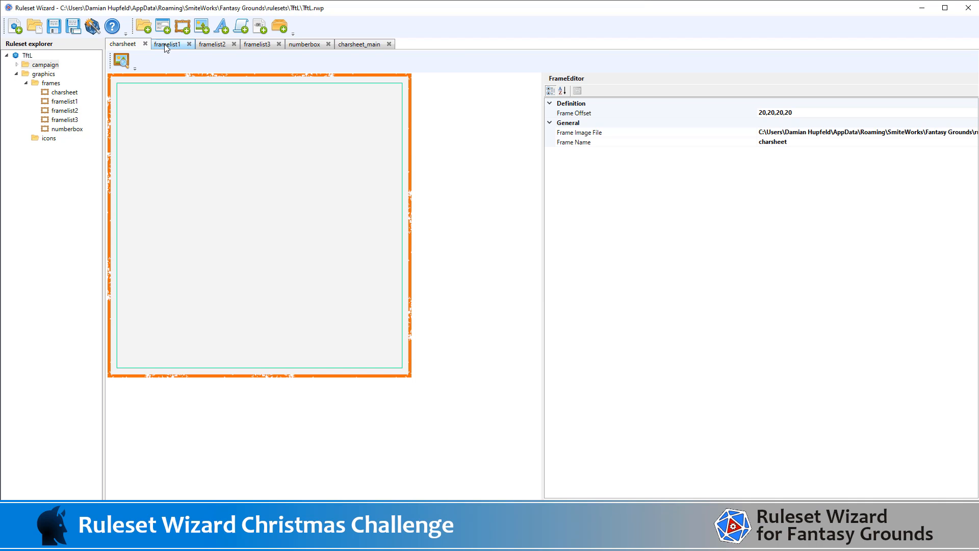
{"action": "left_click", "coordinate": [362, 44]}
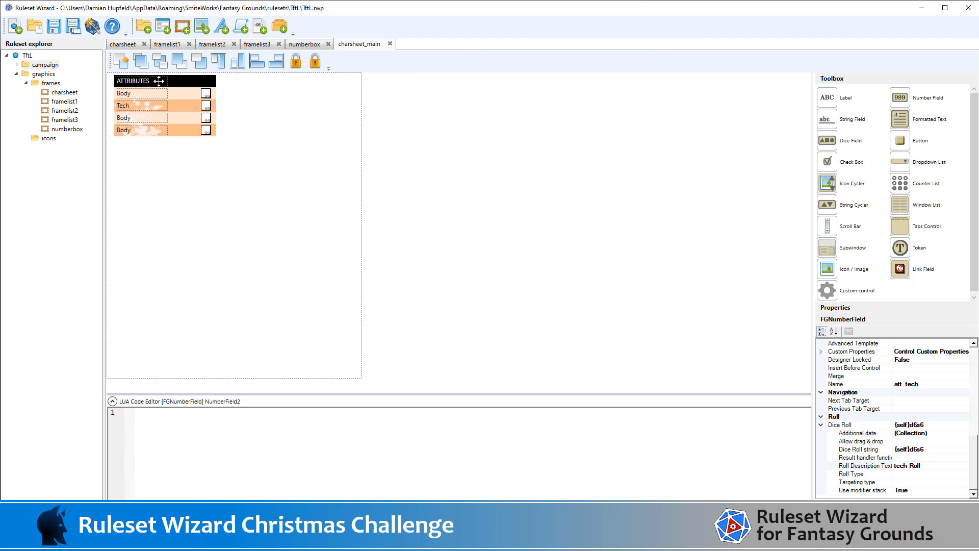
Step: Check the Tech label's name and replace the lowercase first letter in the Tech number field's roll description text
{"action": "left_click", "coordinate": [146, 105]}
{"action": "scroll", "coordinate": [891, 429], "scroll_direction": "down", "scroll_amount": 5}
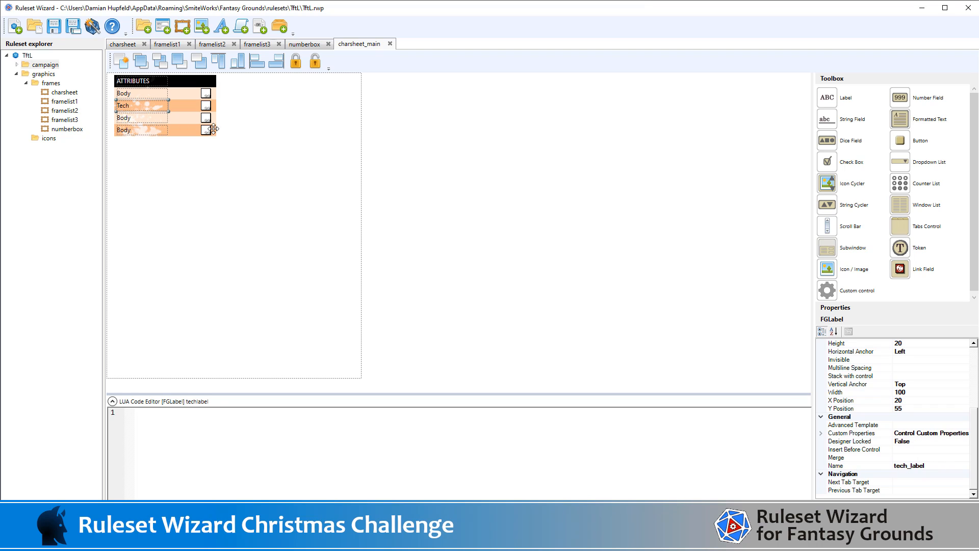
{"action": "left_click", "coordinate": [205, 107]}
{"action": "scroll", "coordinate": [903, 459], "scroll_direction": "down", "scroll_amount": 5}
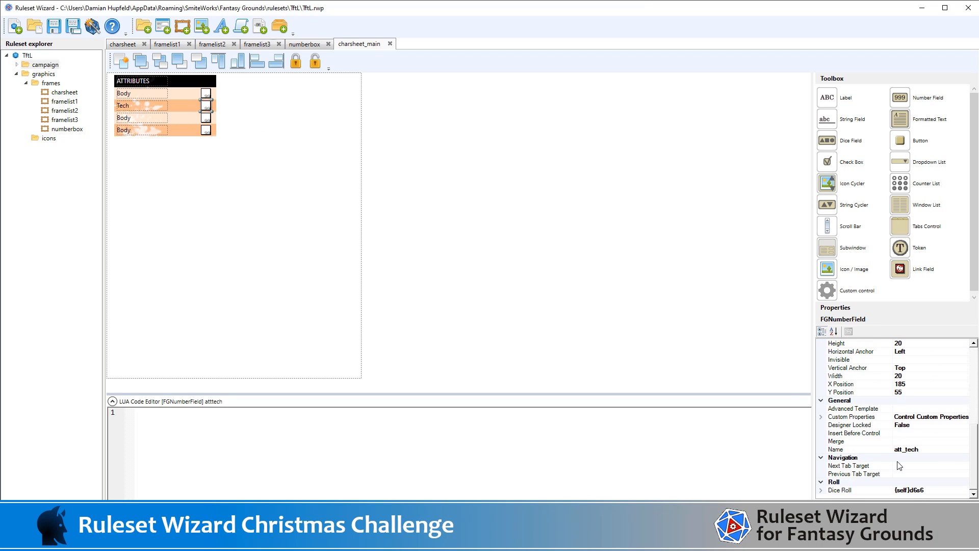
{"action": "left_click", "coordinate": [822, 490]}
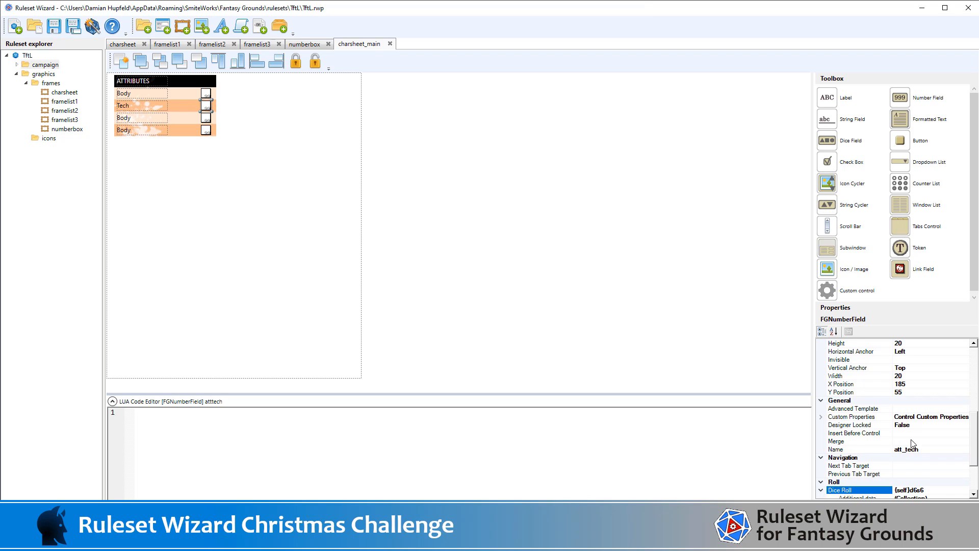
{"action": "left_click", "coordinate": [900, 465]}
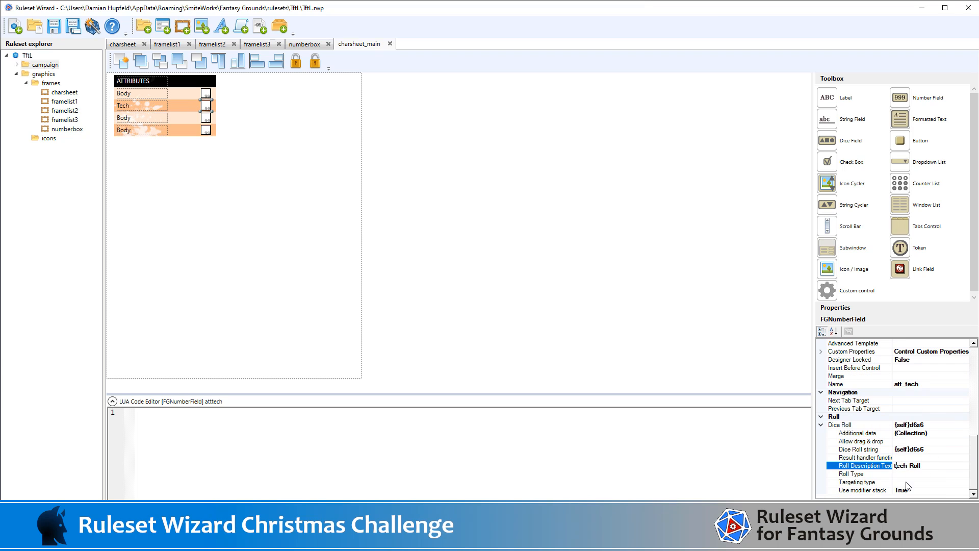
{"action": "key", "text": "BackSpace"}
Step: Check the third attribute on the PDF character sheet, set the third row label's text to Heart, and name it heart_label
{"action": "left_click", "coordinate": [134, 119]}
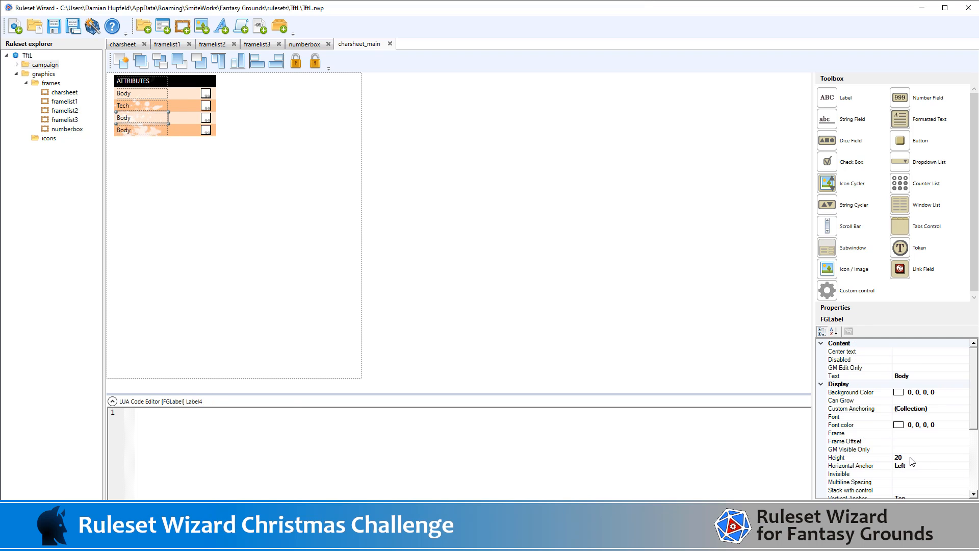
{"action": "key", "text": "alt+Tab"}
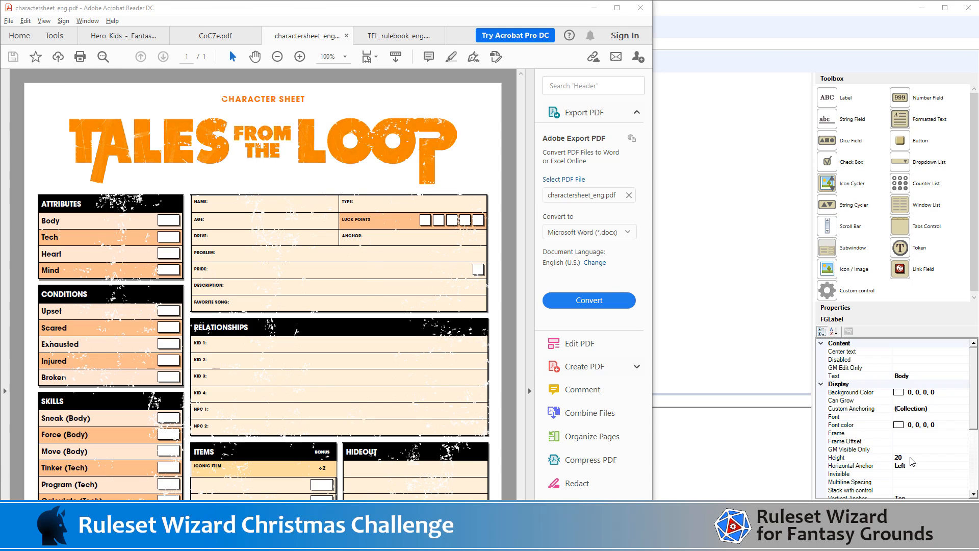
{"action": "key", "text": "alt+Tab"}
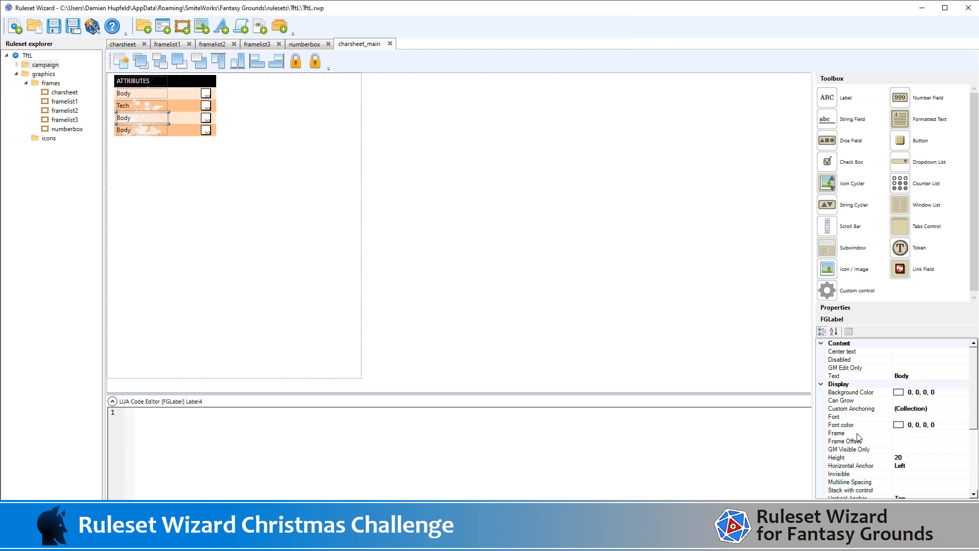
{"action": "left_click", "coordinate": [906, 378]}
{"action": "type", "text": "Heart"}
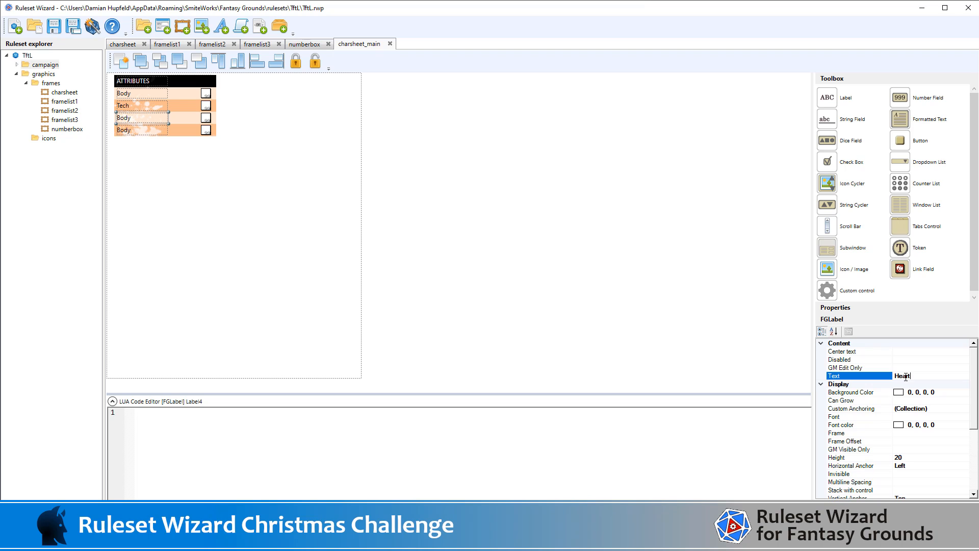
{"action": "left_click", "coordinate": [975, 481]}
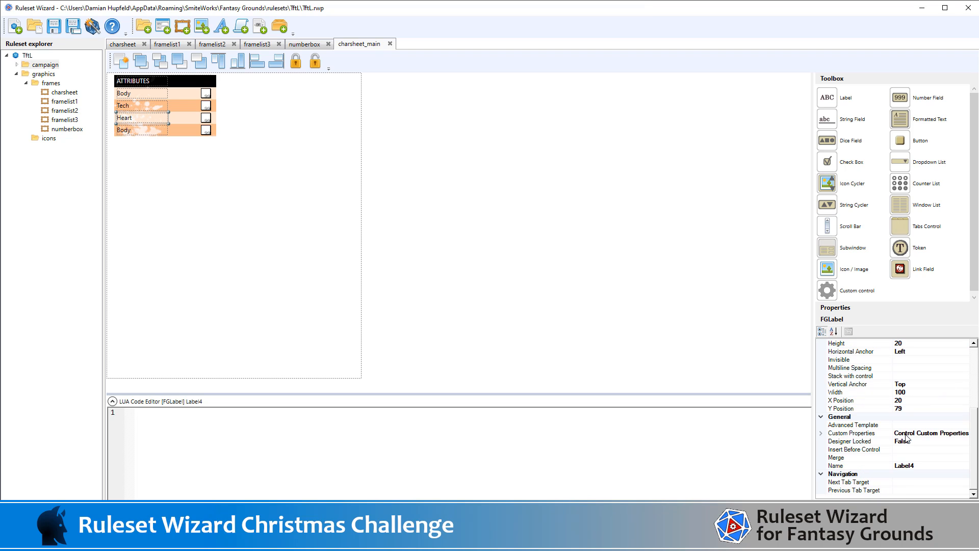
{"action": "left_click", "coordinate": [905, 466]}
{"action": "type", "text": "heart_l"}
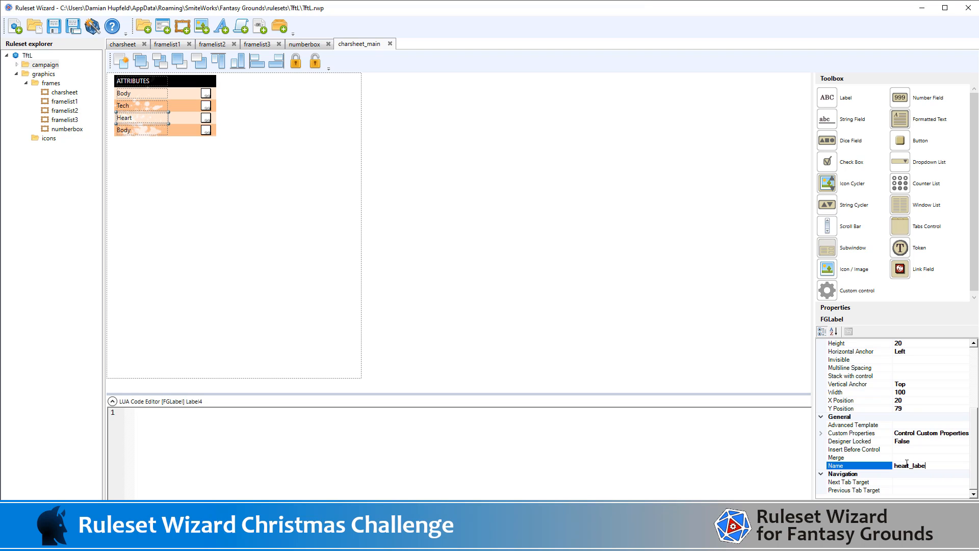
Step: Name the number field in the Heart row att_heart
{"action": "left_click", "coordinate": [206, 117]}
{"action": "scroll", "coordinate": [910, 440], "scroll_direction": "down", "scroll_amount": 6}
{"action": "left_click", "coordinate": [921, 481]}
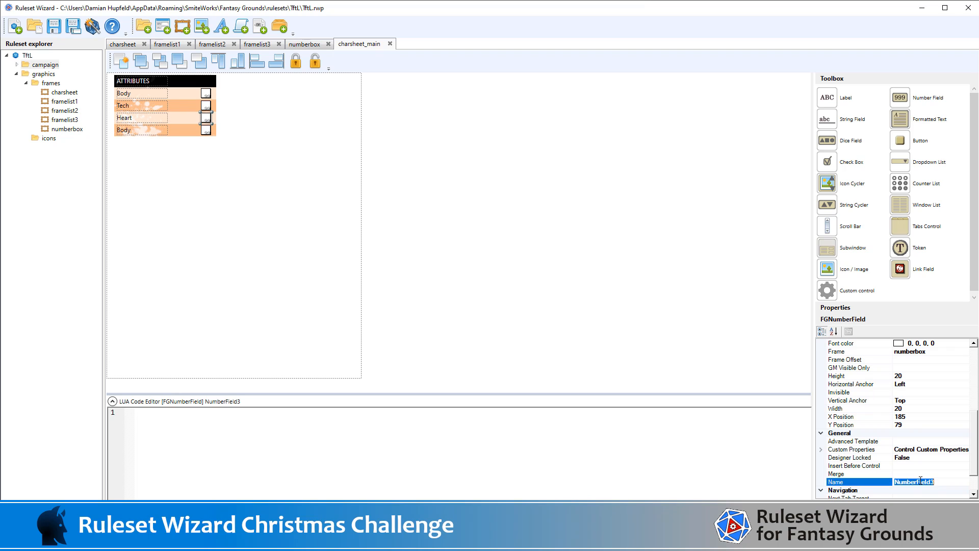
{"action": "type", "text": "att_heart"}
Step: Change the roll description text of the Heart number field's dice roll from Body to Heart
{"action": "scroll", "coordinate": [965, 411], "scroll_direction": "down", "scroll_amount": 2}
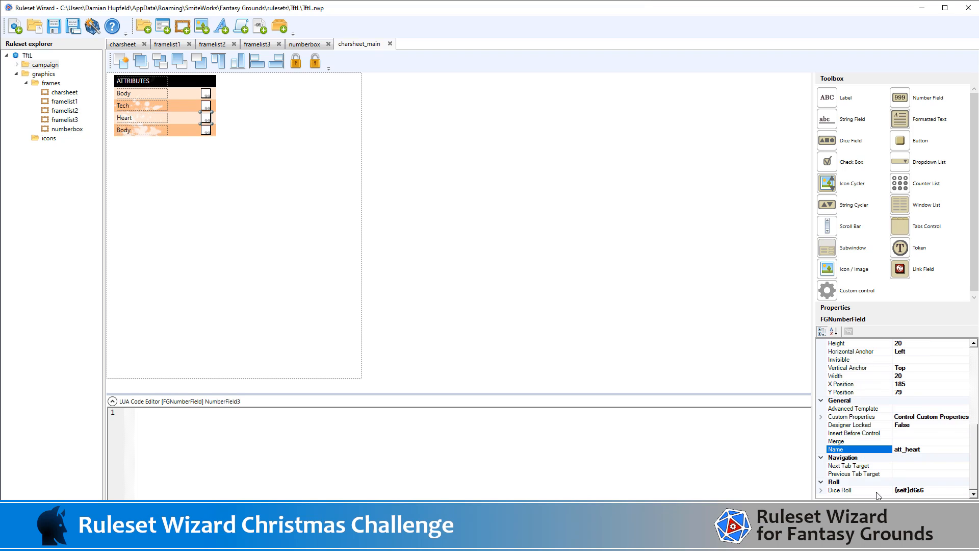
{"action": "left_click", "coordinate": [821, 490]}
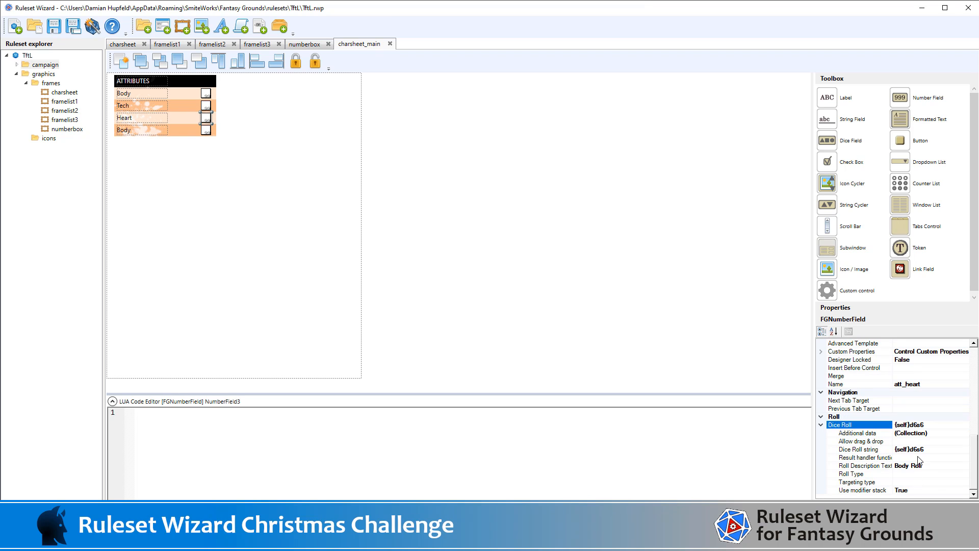
{"action": "left_click", "coordinate": [907, 466]}
{"action": "left_click", "coordinate": [907, 465]}
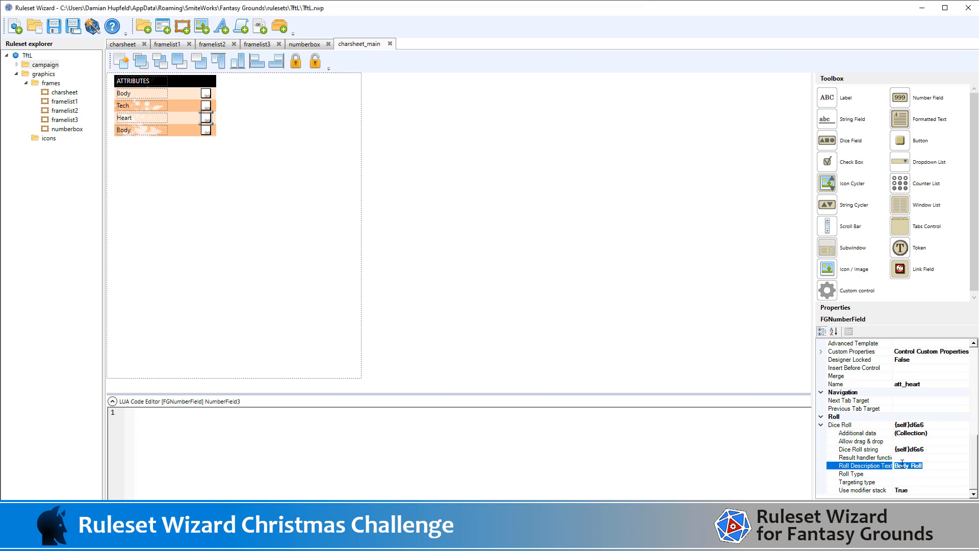
{"action": "type", "text": "Heart"}
{"action": "left_click", "coordinate": [183, 161]}
Step: Set the text of the fourth attribute row's label to Mind and name the label mind_label
{"action": "left_click", "coordinate": [125, 132]}
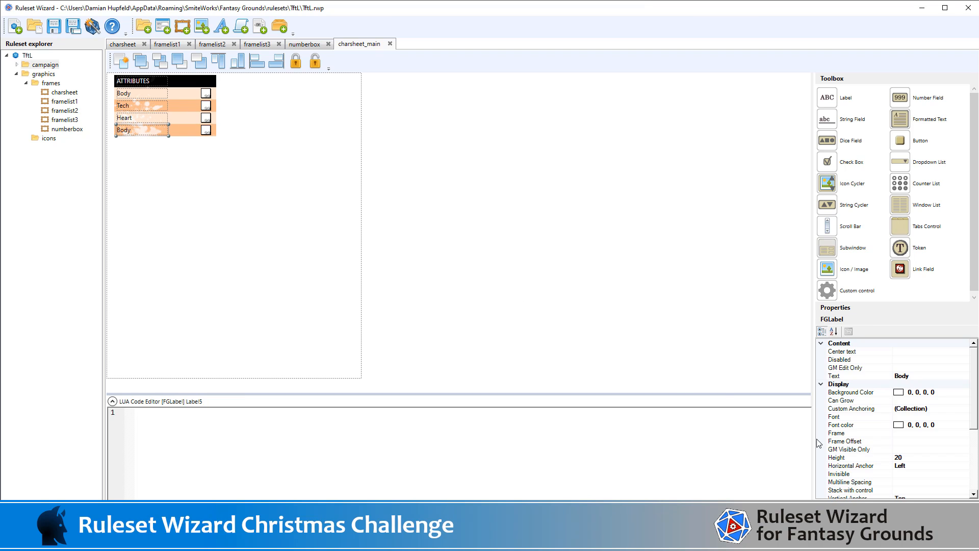
{"action": "left_click", "coordinate": [914, 376]}
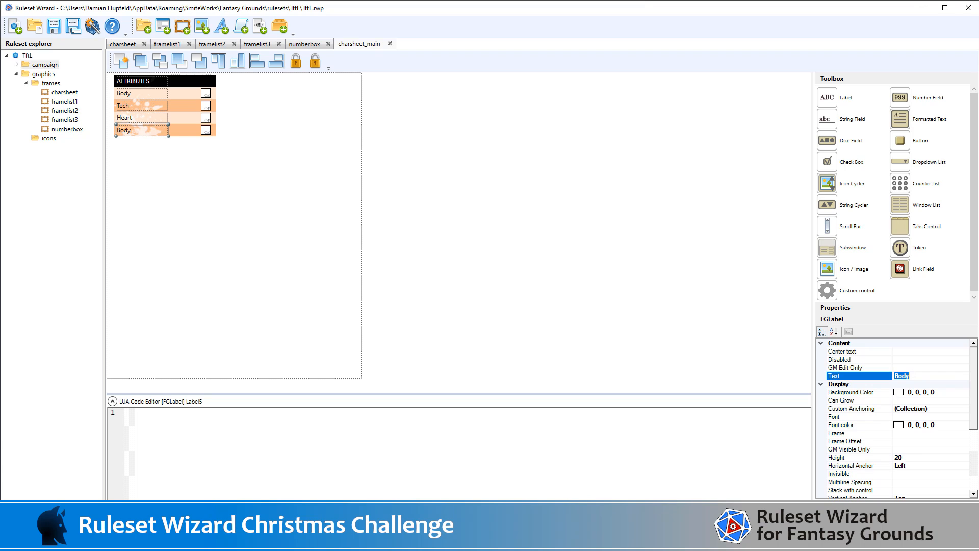
{"action": "type", "text": "Mind"}
{"action": "scroll", "coordinate": [900, 406], "scroll_direction": "down", "scroll_amount": 4}
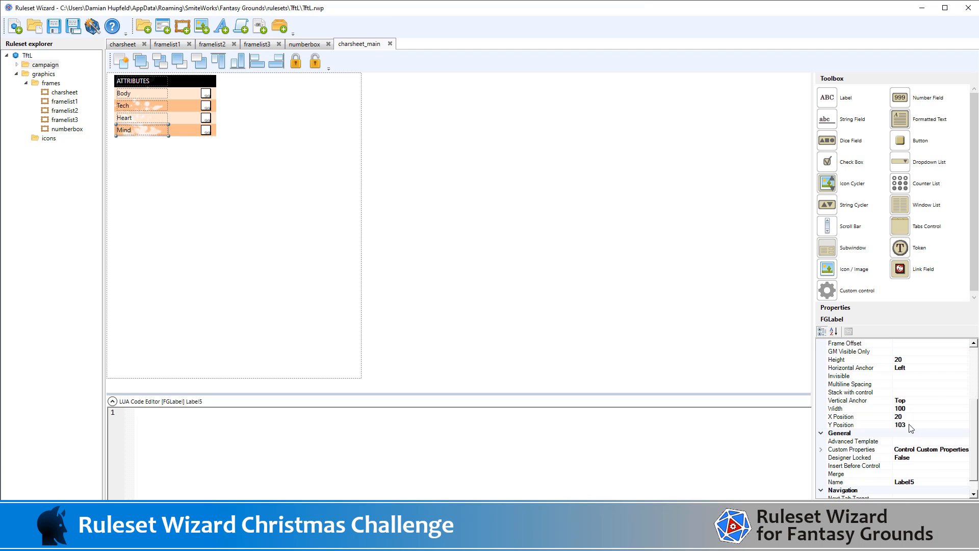
{"action": "left_click", "coordinate": [905, 481]}
{"action": "type", "text": "mind_l"}
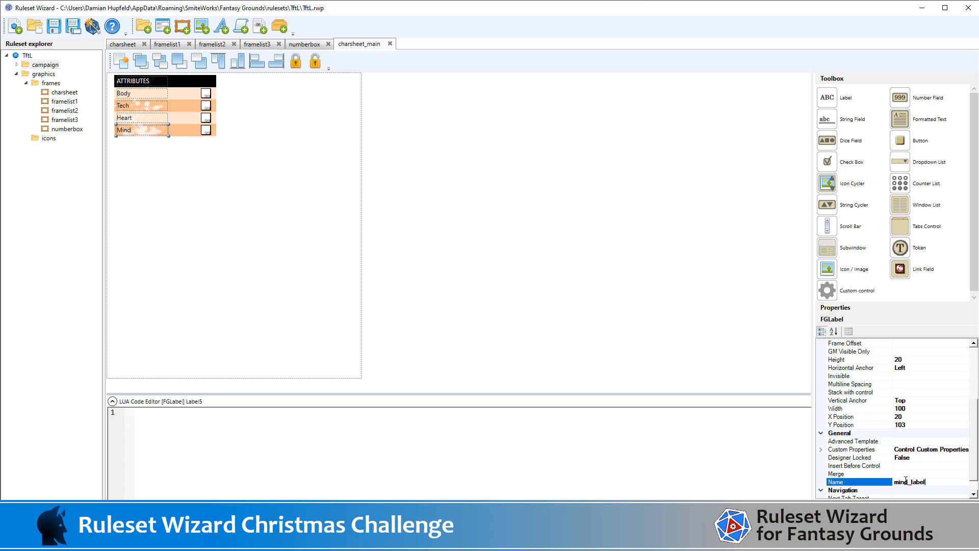
Step: Name the number field in the Mind row att_mind
{"action": "left_click", "coordinate": [206, 129]}
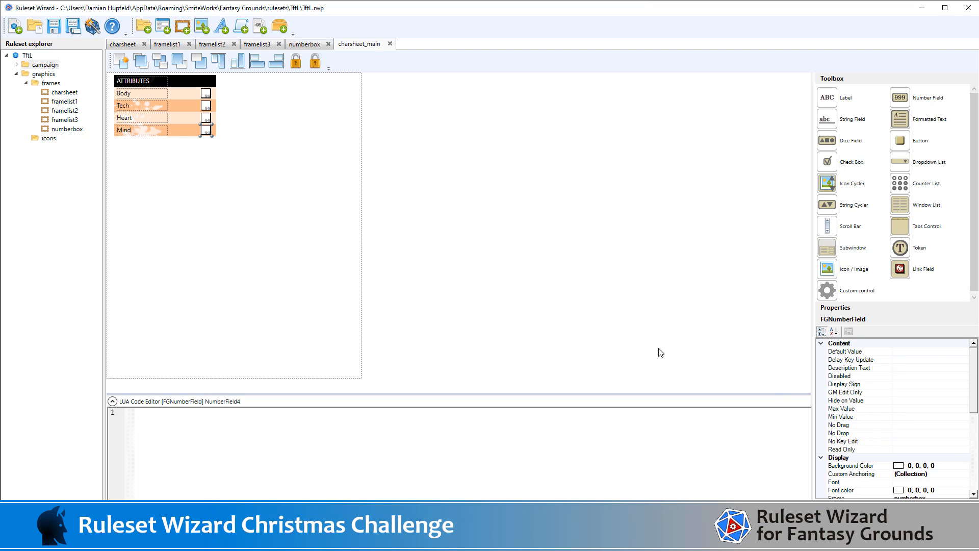
{"action": "scroll", "coordinate": [918, 418], "scroll_direction": "down", "scroll_amount": 5}
{"action": "left_click", "coordinate": [921, 448]}
{"action": "type", "text": "att_mind"}
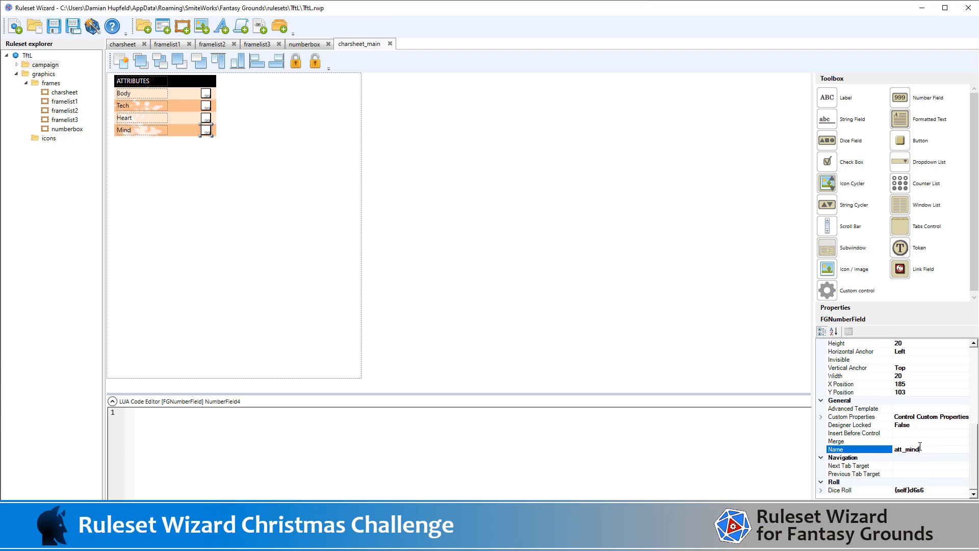
Step: Change the roll description text of the Mind number field's dice roll to Mind Roll
{"action": "left_click", "coordinate": [821, 490]}
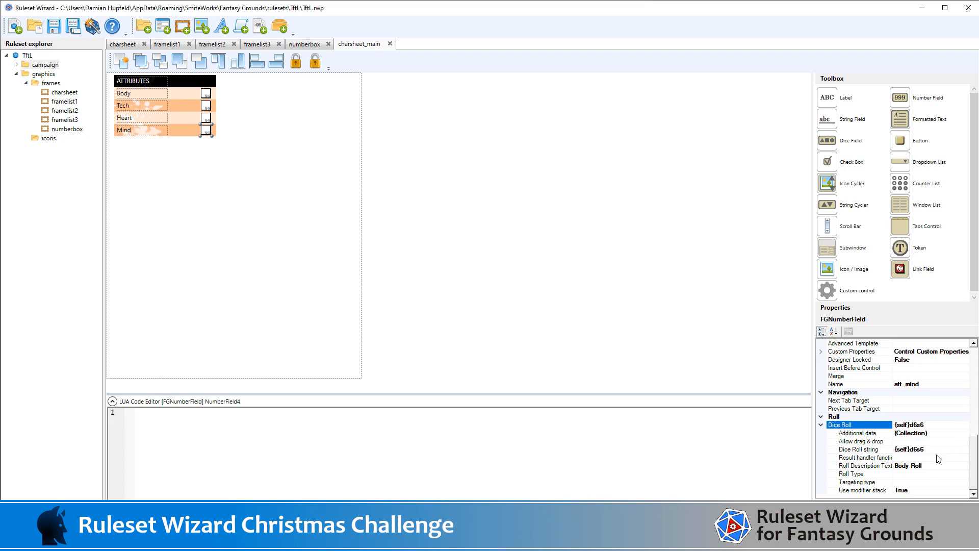
{"action": "left_click", "coordinate": [918, 465]}
{"action": "double_click", "coordinate": [907, 466]}
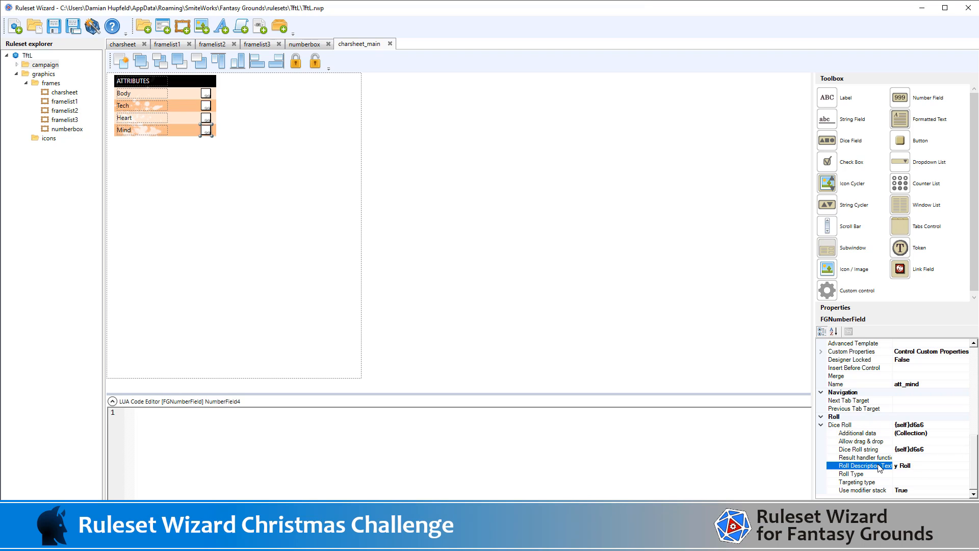
{"action": "type", "text": "Mind"}
{"action": "left_click", "coordinate": [937, 448]}
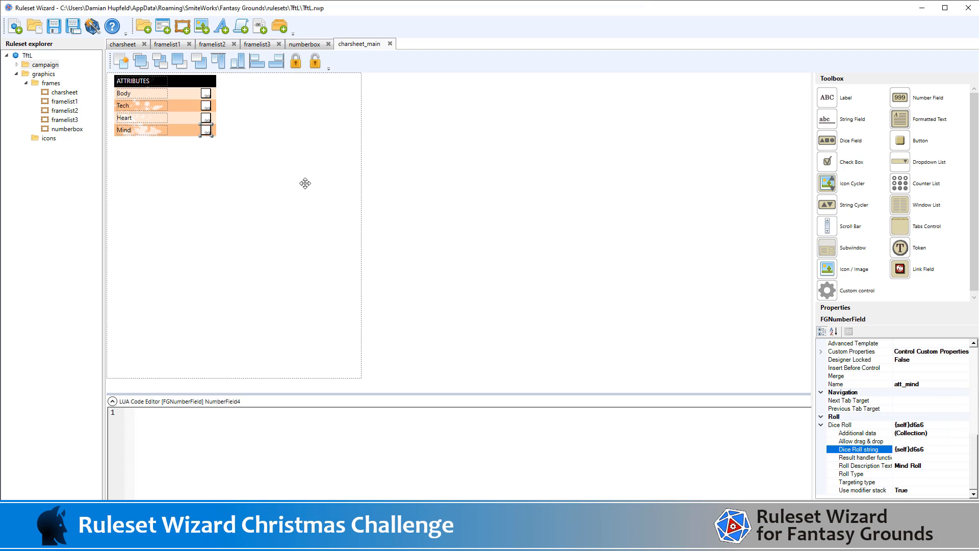
Step: Check the name and roll description text of the Heart number field, and the name of the Tech number field
{"action": "left_click", "coordinate": [204, 118]}
{"action": "scroll", "coordinate": [932, 459], "scroll_direction": "down", "scroll_amount": 10}
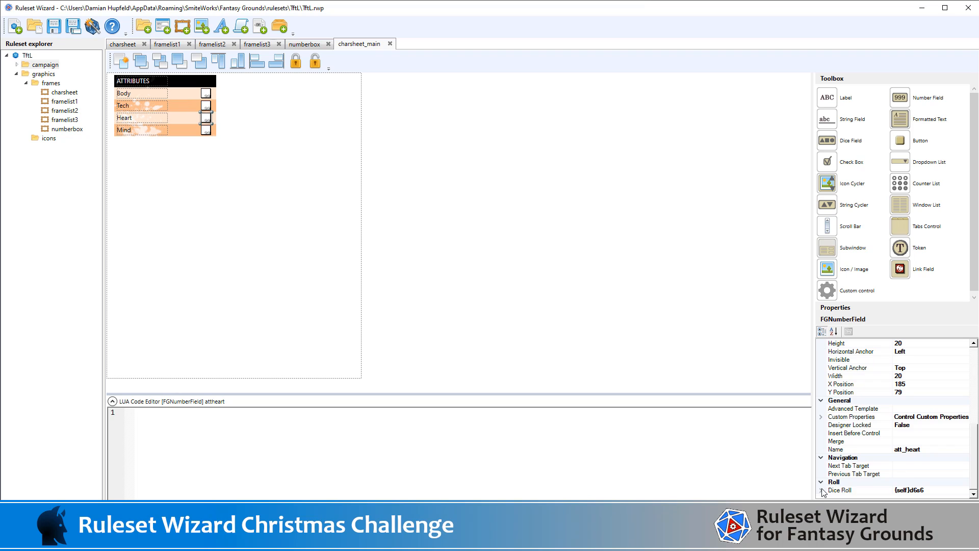
{"action": "left_click", "coordinate": [822, 490]}
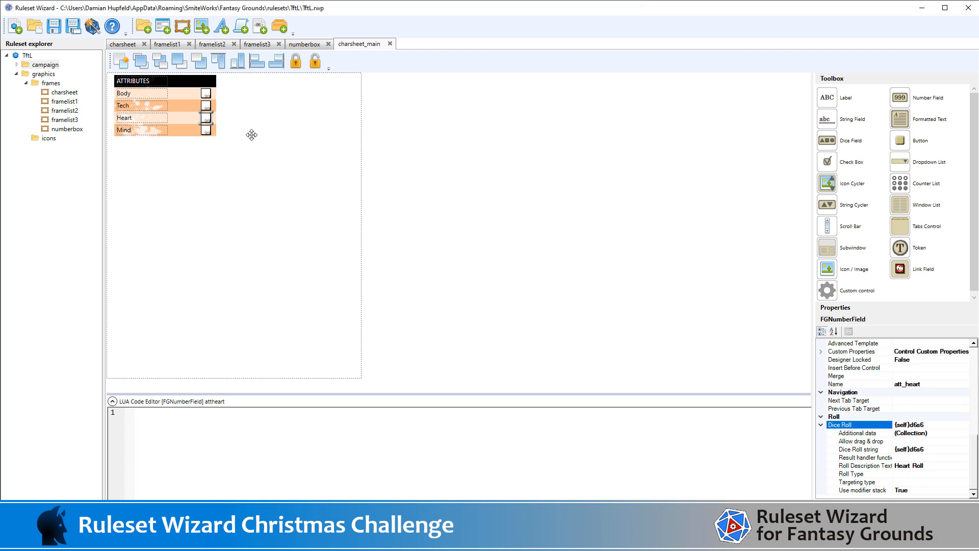
{"action": "left_click", "coordinate": [206, 105]}
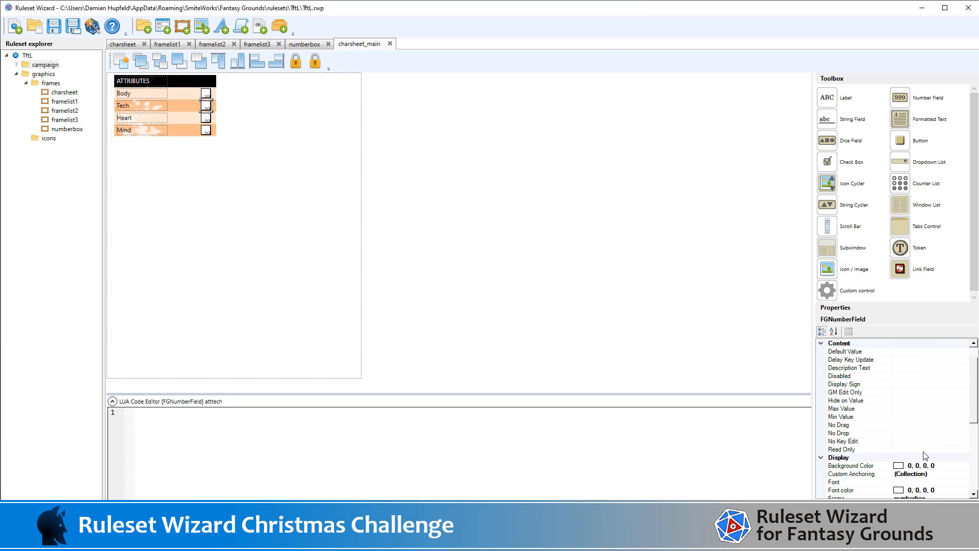
{"action": "scroll", "coordinate": [925, 456], "scroll_direction": "down", "scroll_amount": 4}
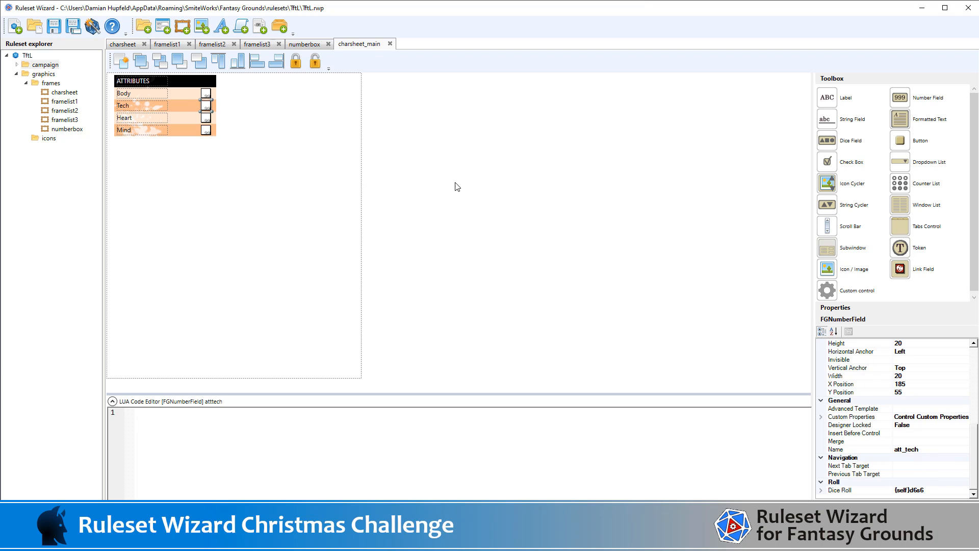
Step: Select all the controls of the attributes block together, lock them in the designer, and clear the selection
{"action": "left_click", "coordinate": [483, 182]}
{"action": "left_click_drag", "start_coordinate": [431, 173], "coordinate": [99, 50]}
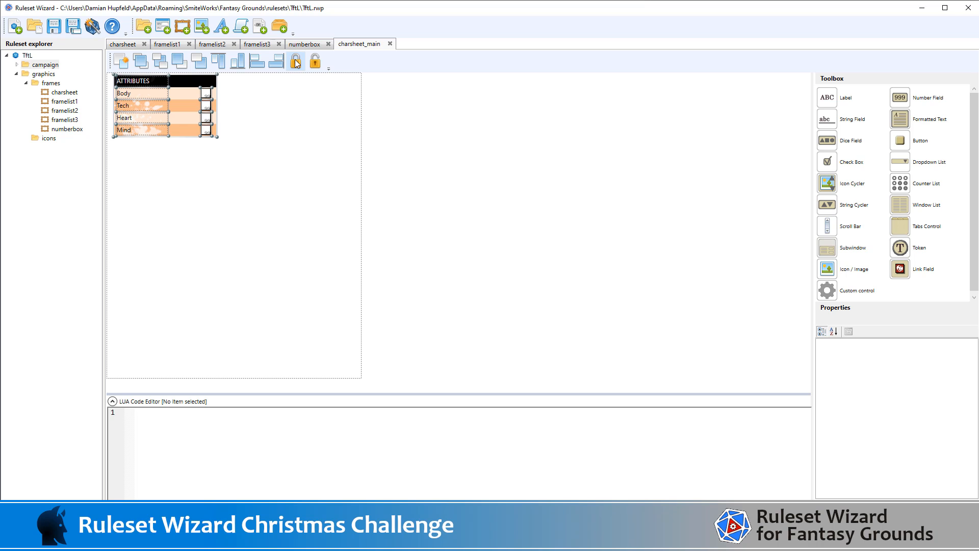
{"action": "left_click", "coordinate": [407, 109]}
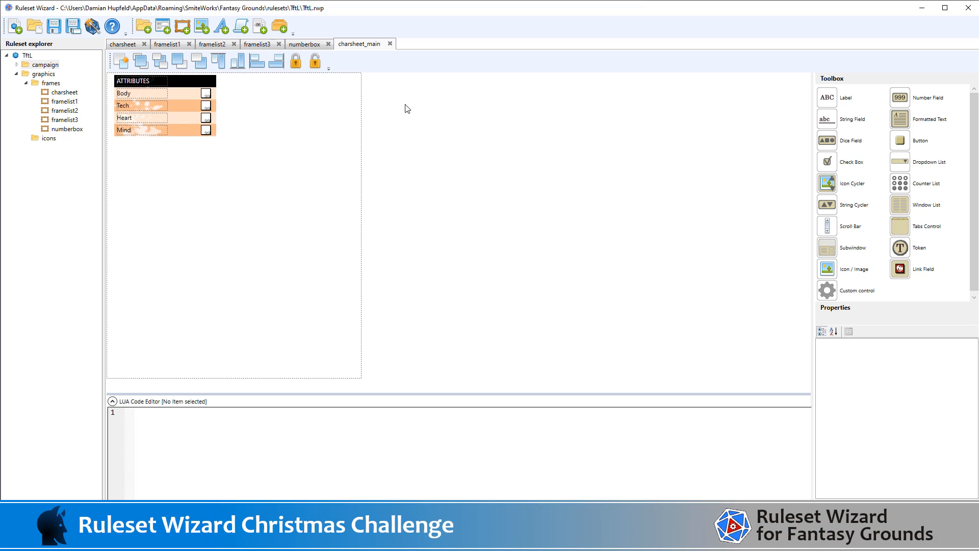
Step: Export the ruleset as TftL.pak, and switch to Fantasy Grounds to reload it
{"action": "left_click", "coordinate": [93, 26]}
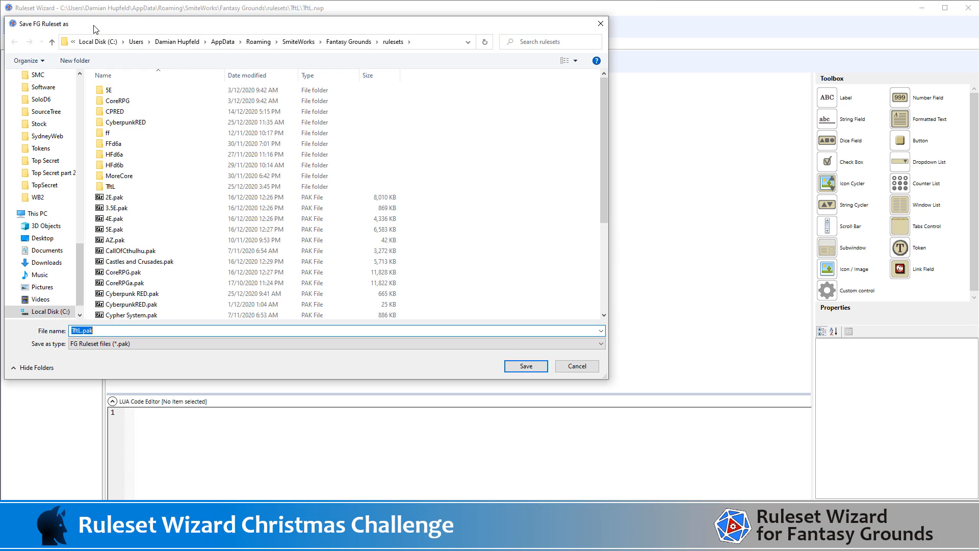
{"action": "key", "text": "Return"}
{"action": "key", "text": "super+Tab"}
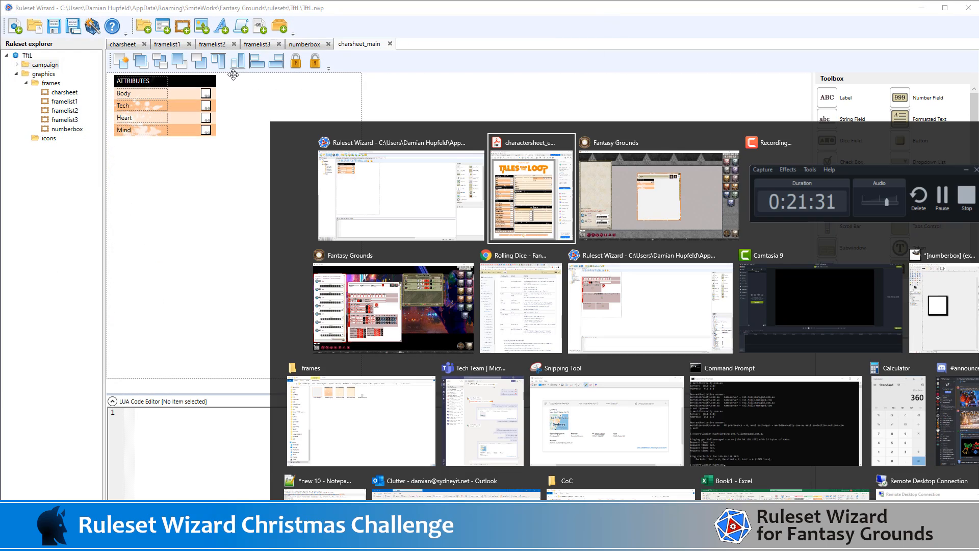
{"action": "key", "text": "Right"}
{"action": "key", "text": "Return"}
{"action": "key", "text": "F1"}
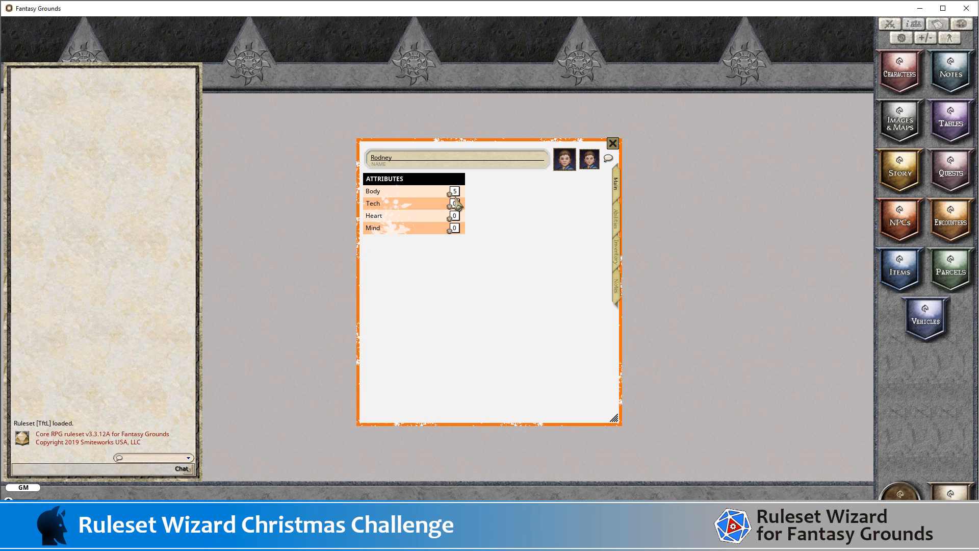
Step: Set the character's Body to 4, Tech to 2, Heart to 3 and Mind to 2, and roll the Heart attribute
{"action": "scroll", "coordinate": [455, 194], "scroll_direction": "down", "scroll_amount": 1}
{"action": "scroll", "coordinate": [457, 204], "scroll_direction": "up", "scroll_amount": 2}
{"action": "scroll", "coordinate": [456, 217], "scroll_direction": "up", "scroll_amount": 2}
{"action": "scroll", "coordinate": [457, 230], "scroll_direction": "up", "scroll_amount": 2}
{"action": "double_click", "coordinate": [455, 217]}
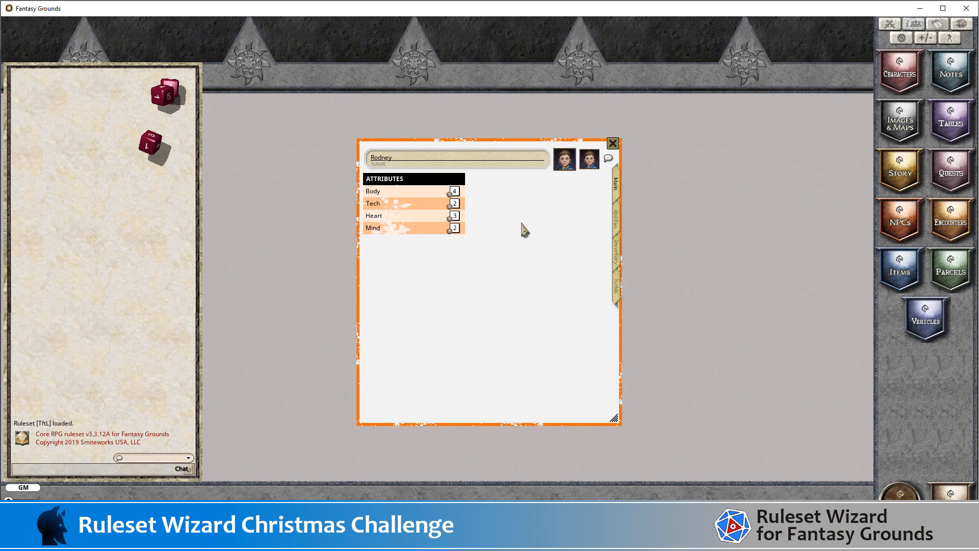